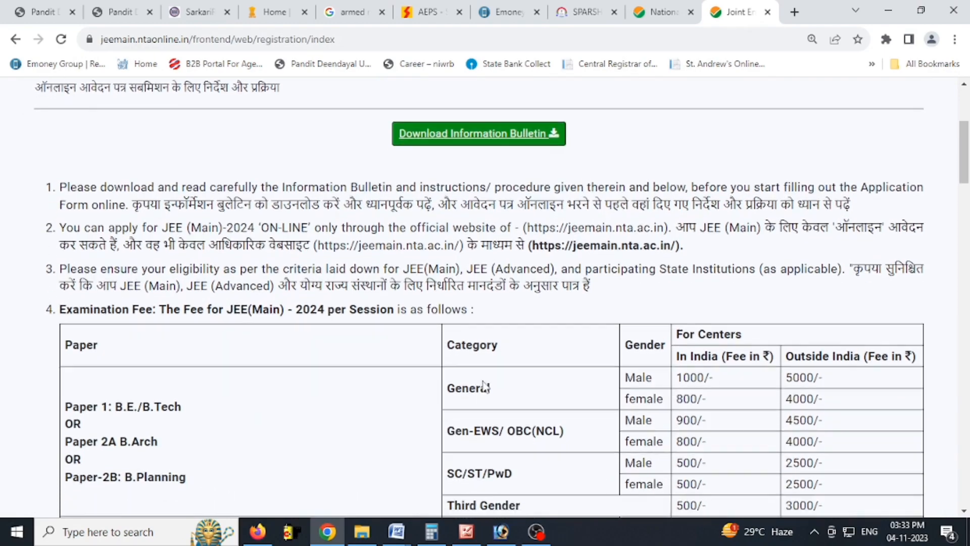
- Read through the registration instructions, noting the Gen-EWS Male fee of 900/-
{"action": "left_click_drag", "start_coordinate": [643, 317], "coordinate": [825, 320]}
{"action": "left_click", "coordinate": [469, 385]}
{"action": "scroll", "coordinate": [470, 389], "scroll_direction": "down", "scroll_amount": 1}
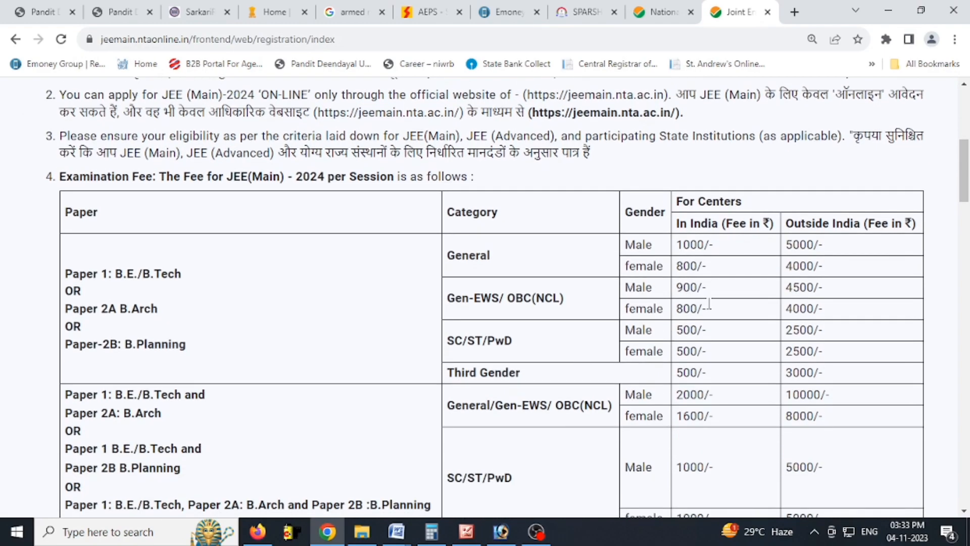
{"action": "left_click_drag", "start_coordinate": [682, 268], "coordinate": [742, 278]}
{"action": "left_click_drag", "start_coordinate": [674, 289], "coordinate": [705, 290]}
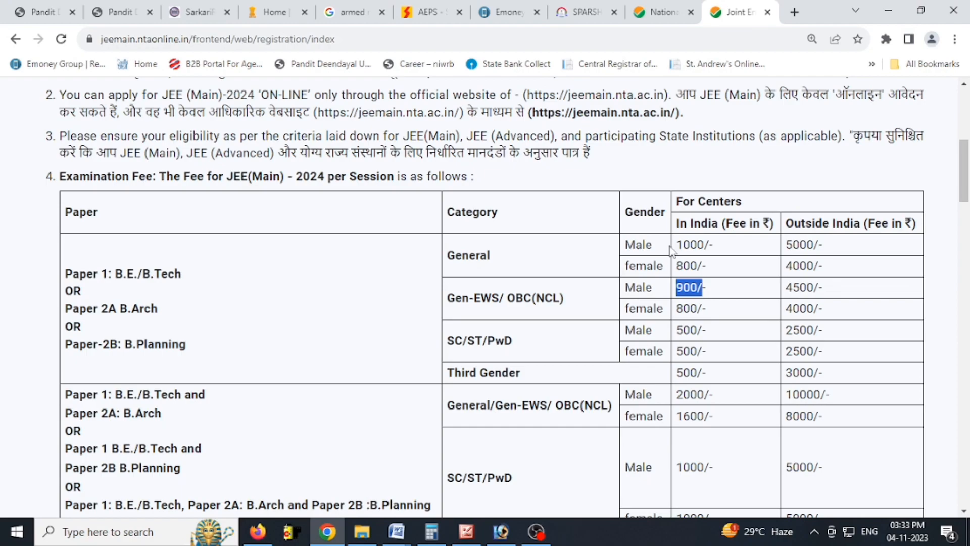
{"action": "scroll", "coordinate": [470, 263], "scroll_direction": "down", "scroll_amount": 1}
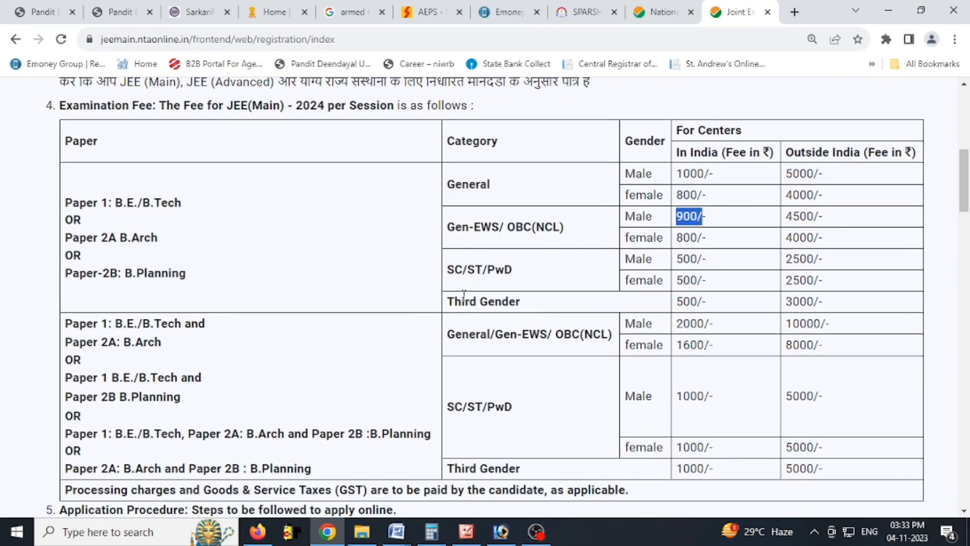
{"action": "left_click_drag", "start_coordinate": [464, 298], "coordinate": [552, 318]}
{"action": "scroll", "coordinate": [473, 356], "scroll_direction": "down", "scroll_amount": 1}
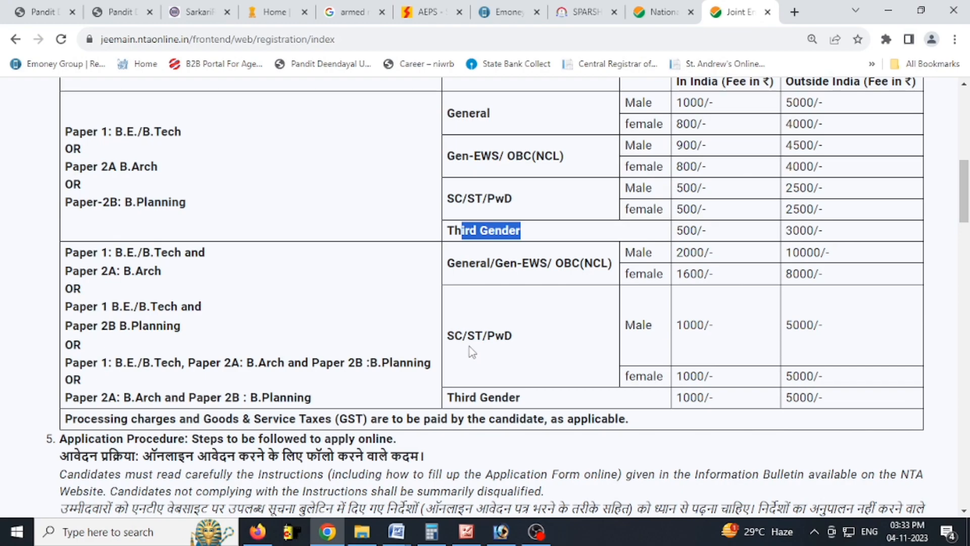
{"action": "scroll", "coordinate": [468, 347], "scroll_direction": "down", "scroll_amount": 1}
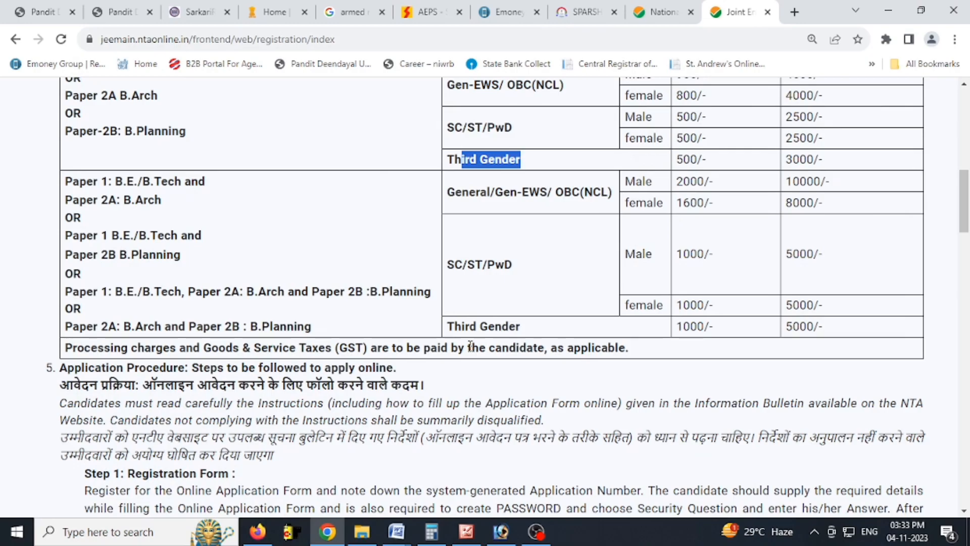
{"action": "scroll", "coordinate": [470, 346], "scroll_direction": "down", "scroll_amount": 6}
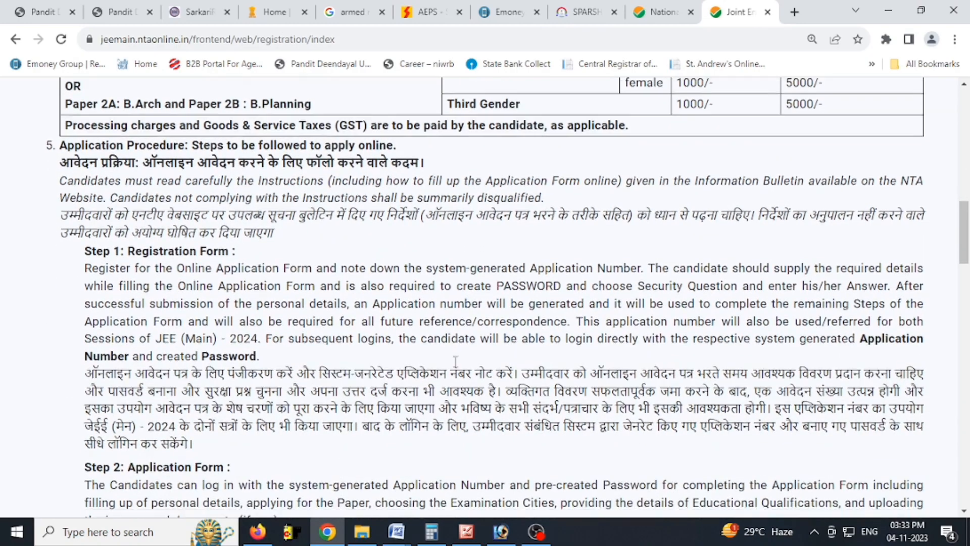
{"action": "scroll", "coordinate": [380, 380], "scroll_direction": "down", "scroll_amount": 4}
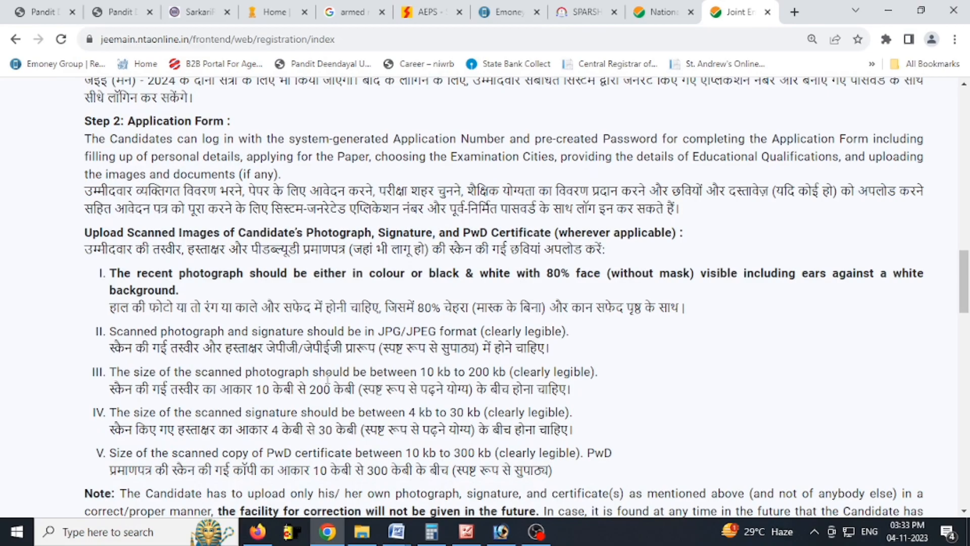
{"action": "scroll", "coordinate": [396, 370], "scroll_direction": "down", "scroll_amount": 8}
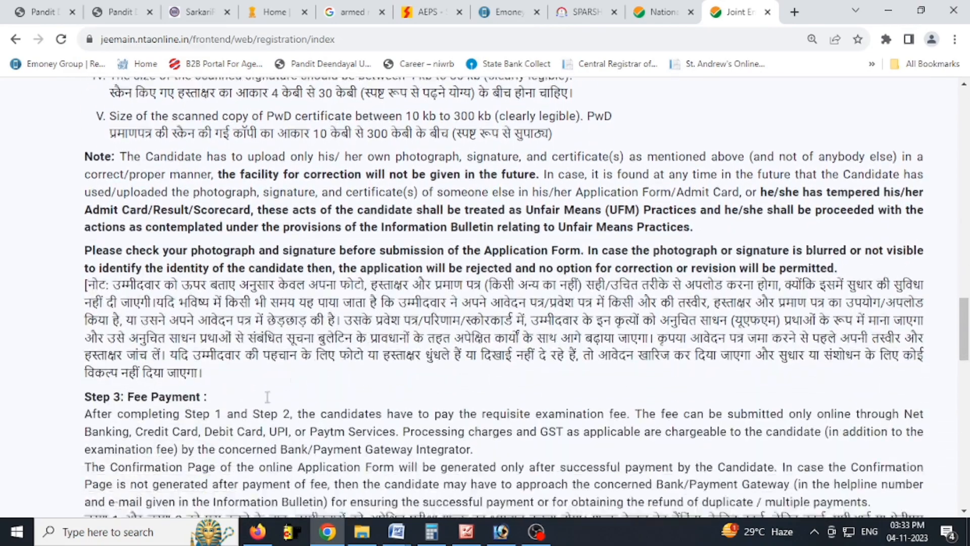
{"action": "scroll", "coordinate": [173, 404], "scroll_direction": "down", "scroll_amount": 10}
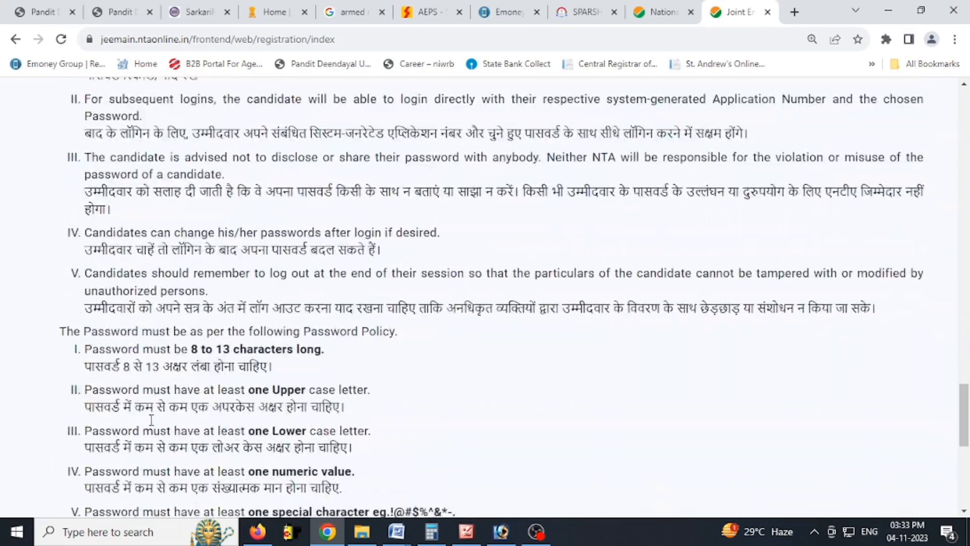
- Accept the declaration, proceed, and review the Digilocker and ABC ID login options
{"action": "left_click", "coordinate": [65, 336]}
{"action": "left_click", "coordinate": [480, 429]}
{"action": "scroll", "coordinate": [132, 265], "scroll_direction": "down", "scroll_amount": 2}
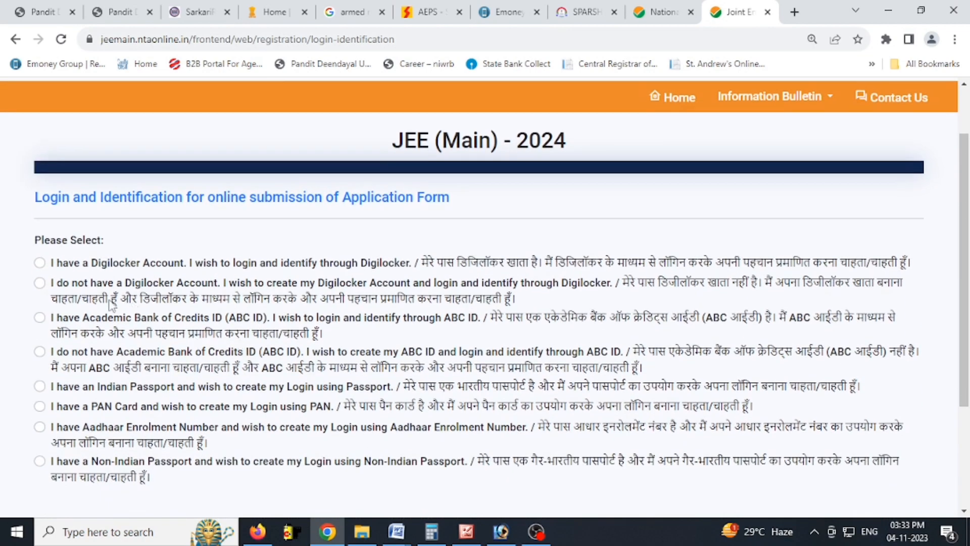
{"action": "left_click_drag", "start_coordinate": [131, 265], "coordinate": [374, 266]}
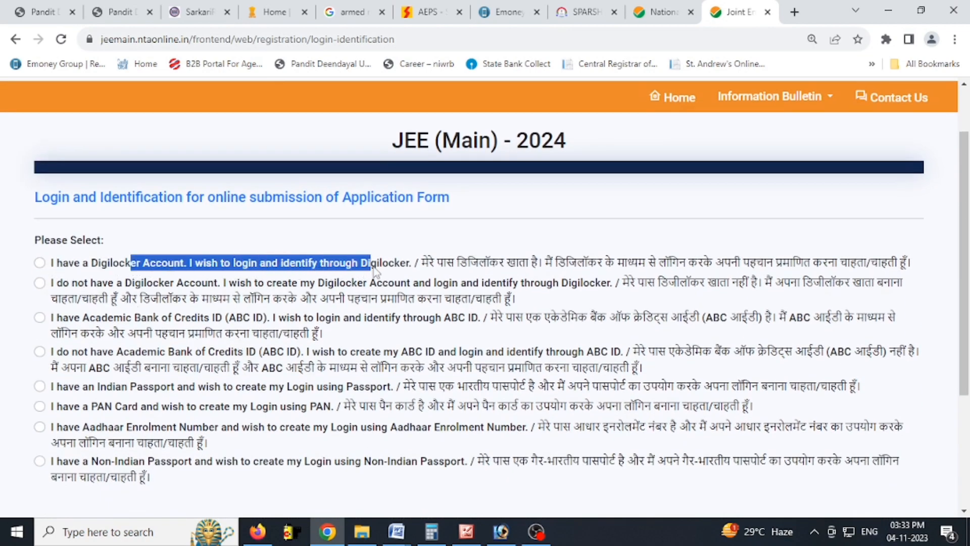
{"action": "left_click", "coordinate": [89, 286]}
{"action": "left_click_drag", "start_coordinate": [88, 285], "coordinate": [424, 293]}
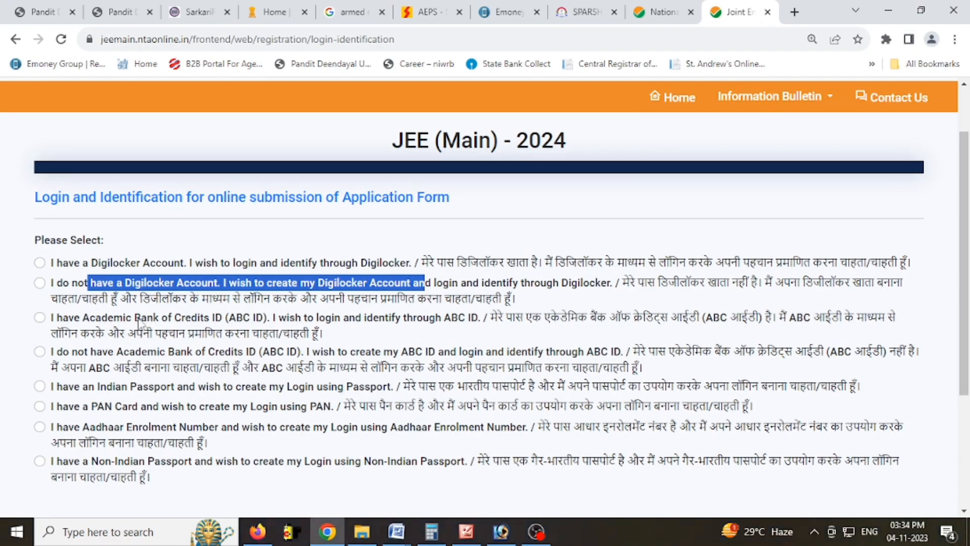
{"action": "left_click_drag", "start_coordinate": [141, 323], "coordinate": [322, 326]}
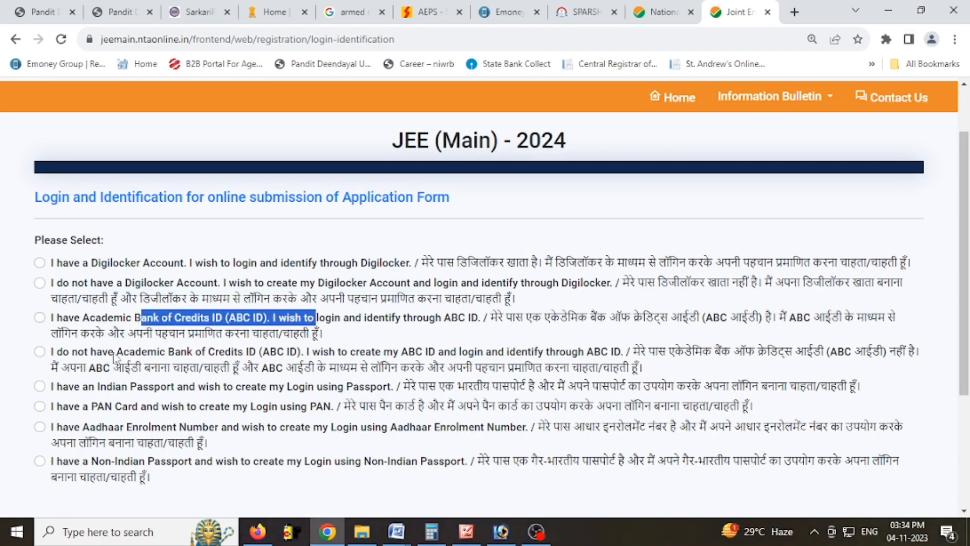
{"action": "left_click_drag", "start_coordinate": [108, 354], "coordinate": [246, 355]}
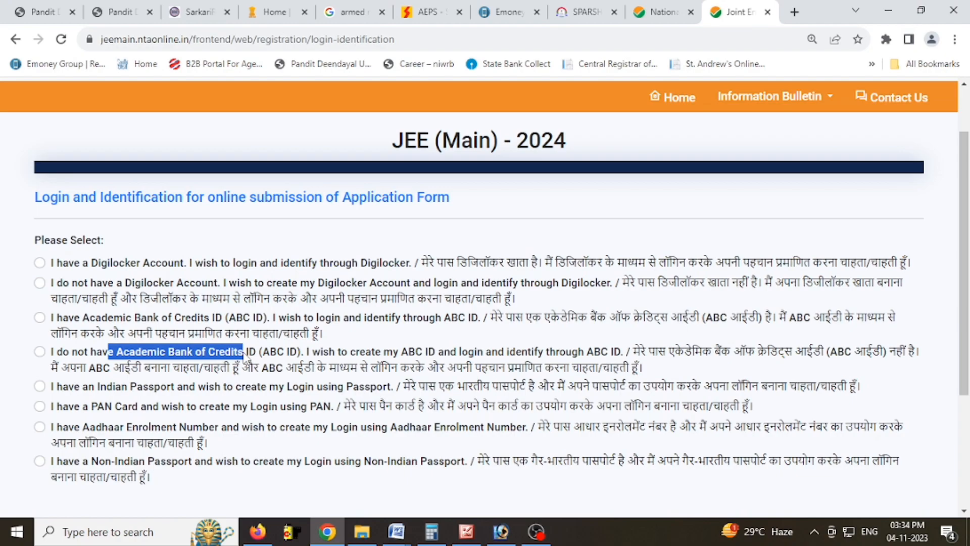
- Review the passport and PAN login options, then choose the Aadhaar Enrolment Number option
{"action": "scroll", "coordinate": [202, 359], "scroll_direction": "down", "scroll_amount": 1}
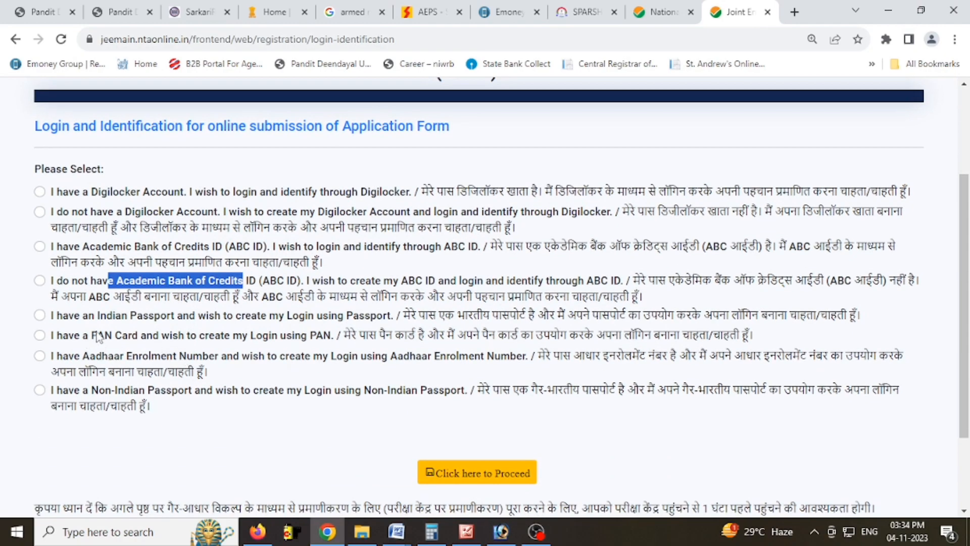
{"action": "left_click_drag", "start_coordinate": [131, 316], "coordinate": [234, 316]}
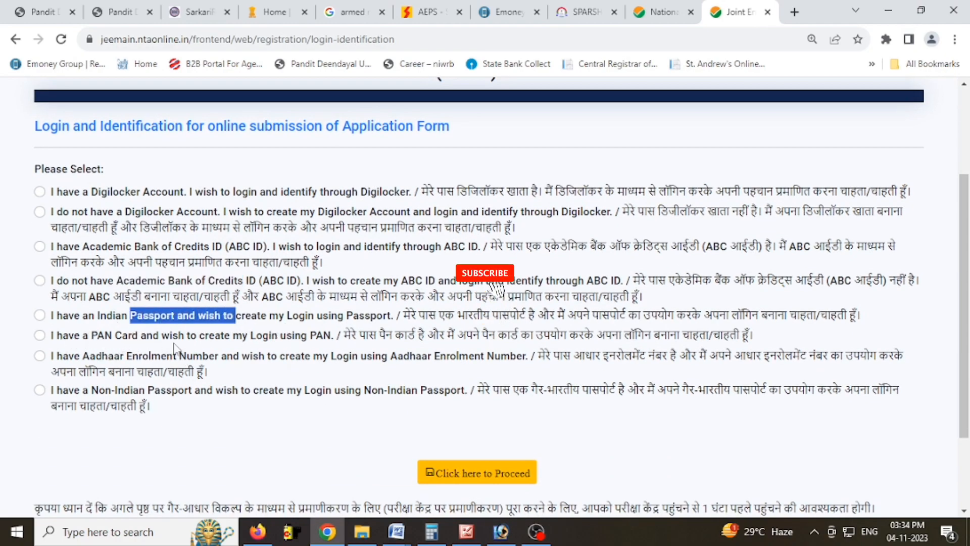
{"action": "left_click_drag", "start_coordinate": [96, 357], "coordinate": [173, 356]}
{"action": "left_click_drag", "start_coordinate": [105, 338], "coordinate": [179, 338]}
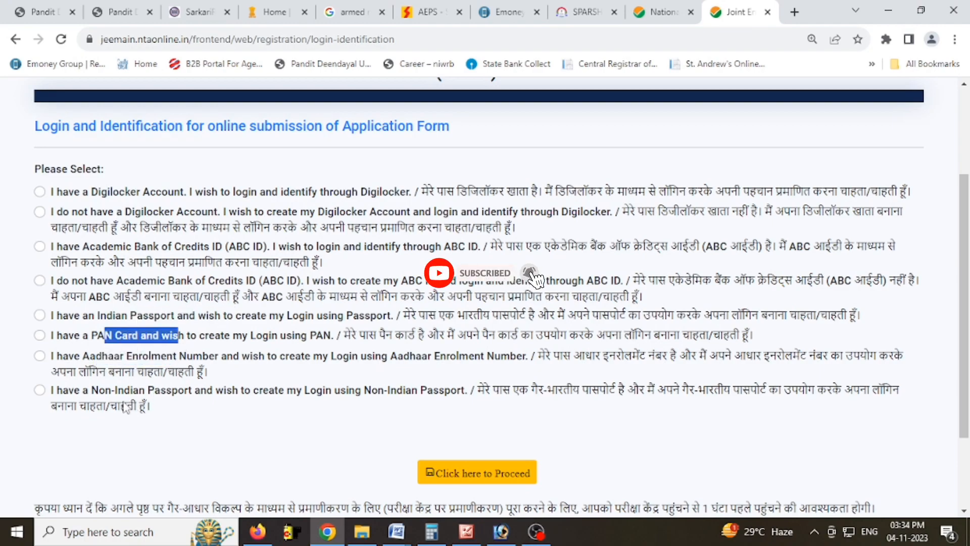
{"action": "left_click_drag", "start_coordinate": [105, 391], "coordinate": [177, 391]}
{"action": "left_click", "coordinate": [39, 356]}
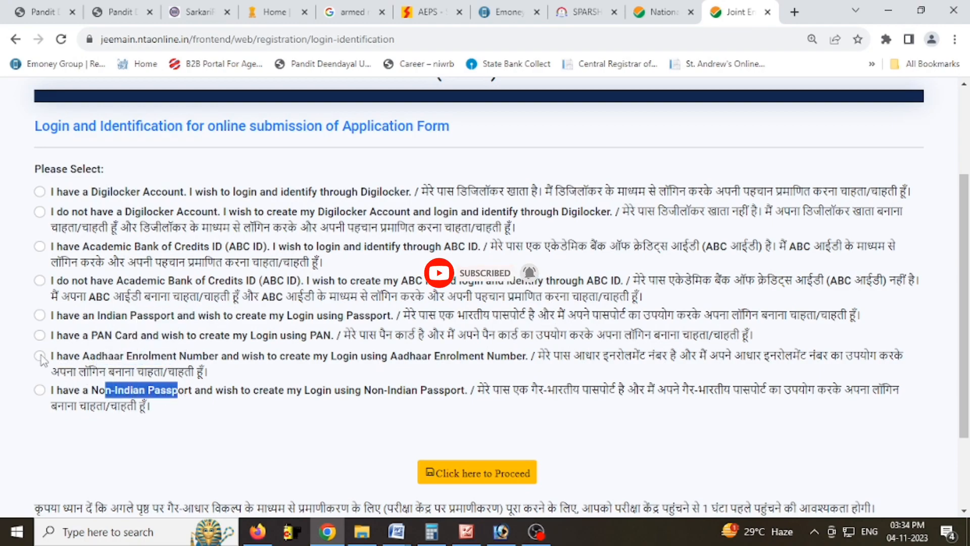
- Enter the candidate's Aadhaar Enrolment Number and submit it
{"action": "left_click", "coordinate": [124, 460]}
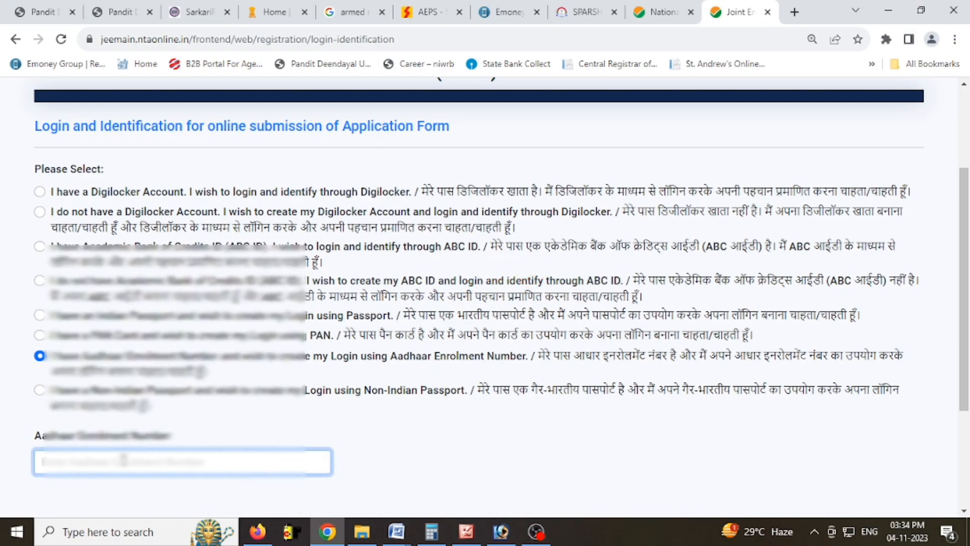
{"action": "type", "text": "8"}
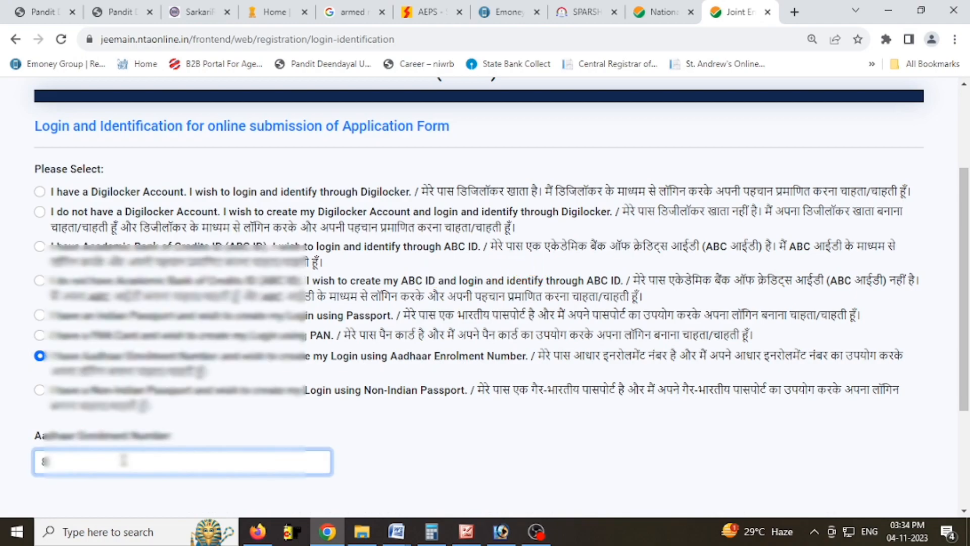
{"action": "type", "text": "992•••••"}
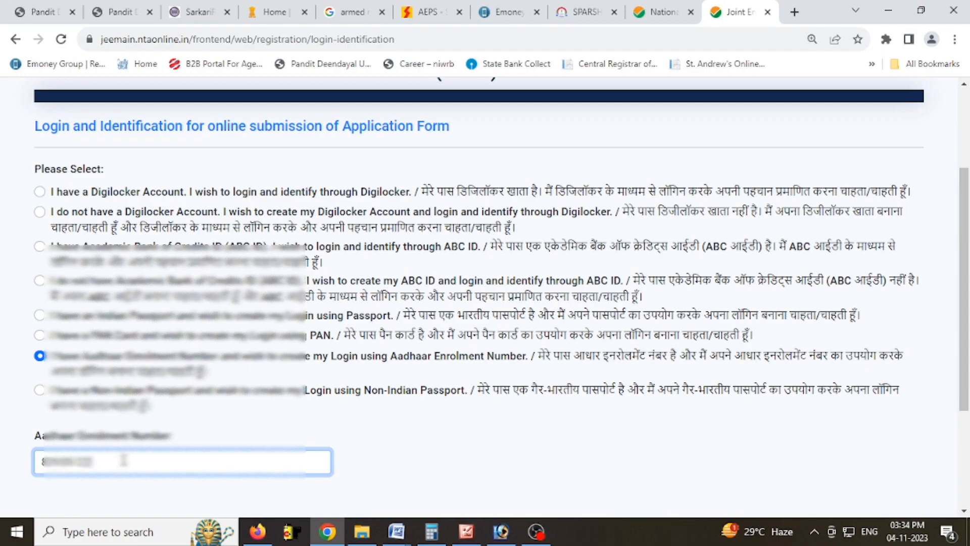
{"action": "type", "text": "•••••"}
{"action": "scroll", "coordinate": [442, 389], "scroll_direction": "down", "scroll_amount": 3}
{"action": "left_click", "coordinate": [442, 389]}
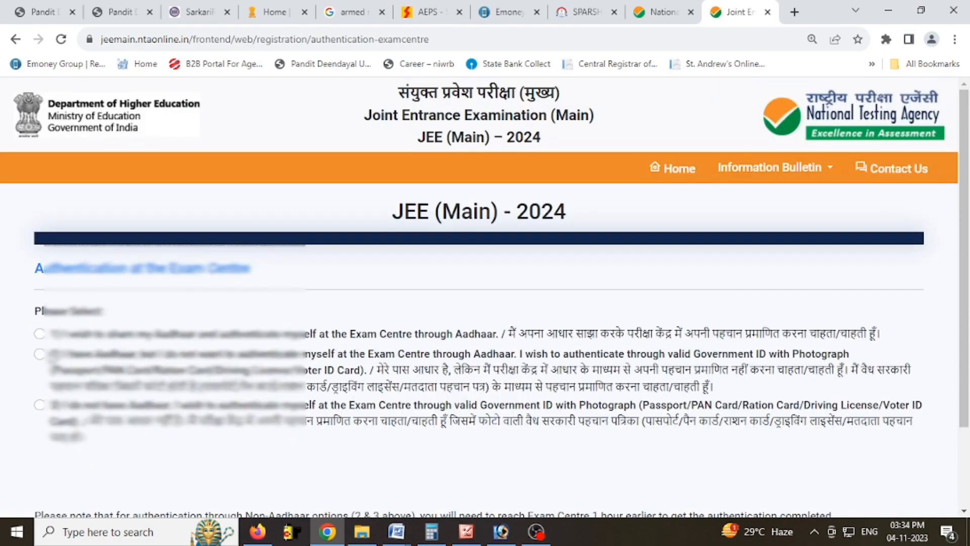
- Choose Aadhaar authentication at the exam centre and continue to the personal details form
{"action": "left_click", "coordinate": [40, 335]}
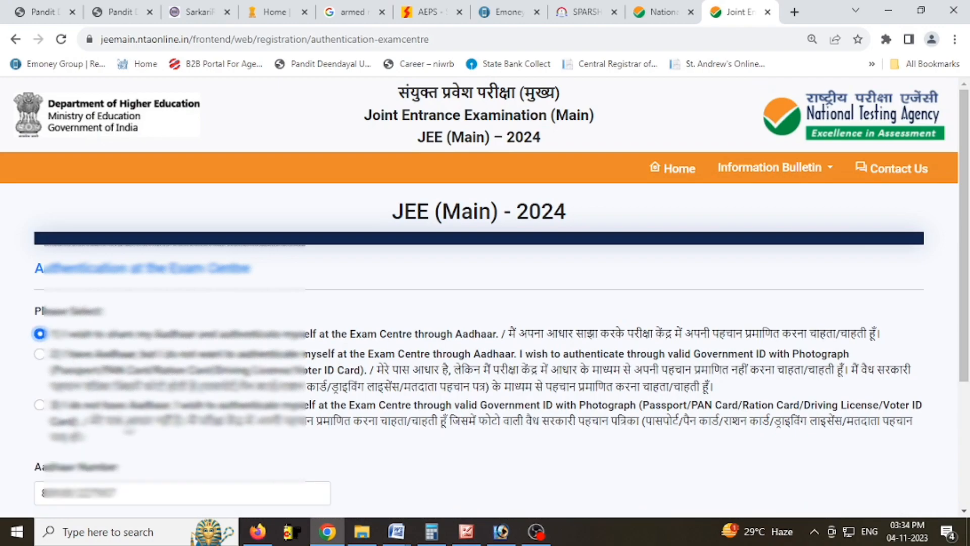
{"action": "scroll", "coordinate": [129, 428], "scroll_direction": "down", "scroll_amount": 2}
{"action": "left_click", "coordinate": [459, 498]}
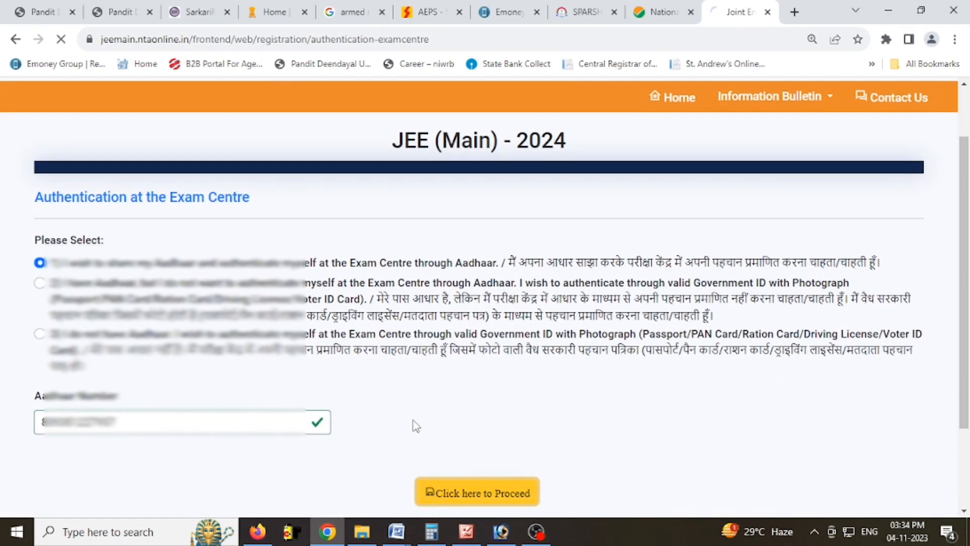
- Enter the candidate's name, father's name and mother's name
{"action": "scroll", "coordinate": [383, 401], "scroll_direction": "down", "scroll_amount": 3}
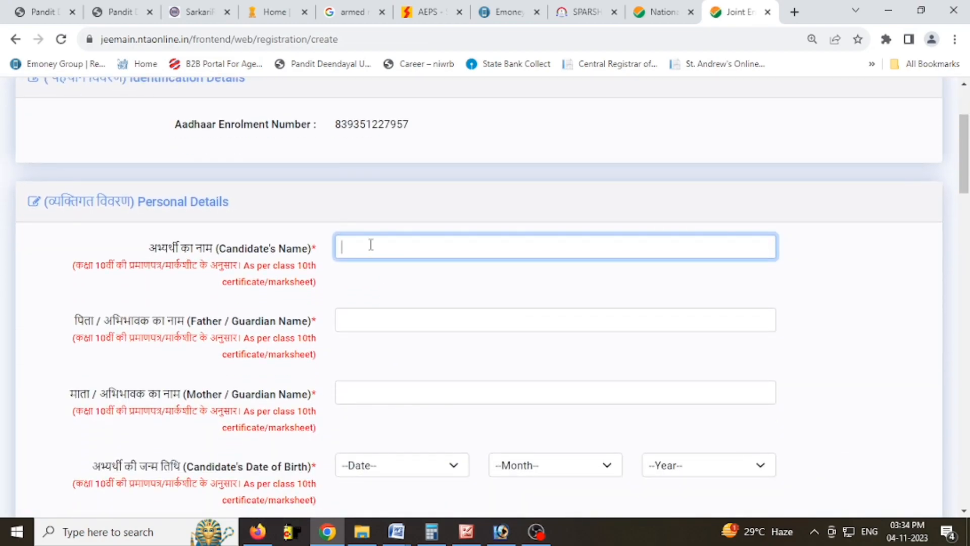
{"action": "key", "text": "Tab"}
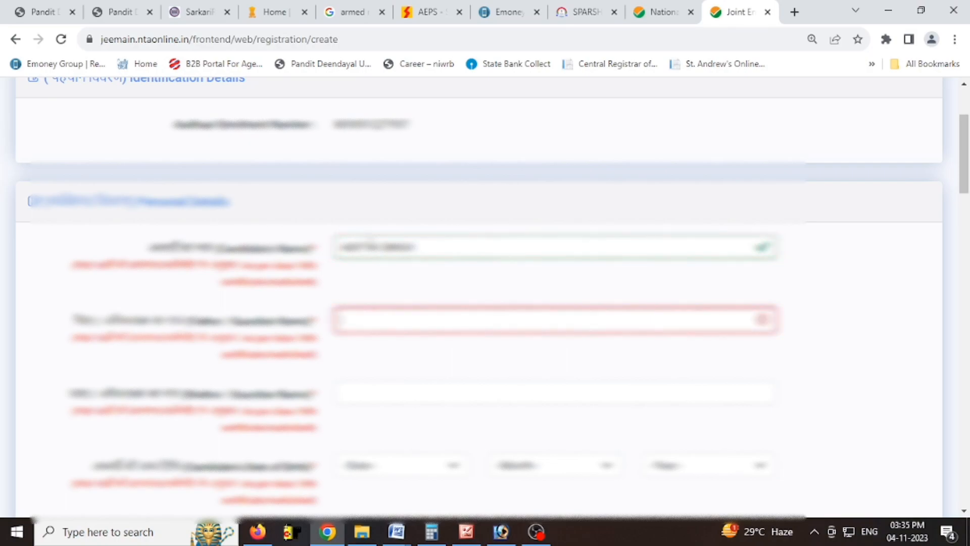
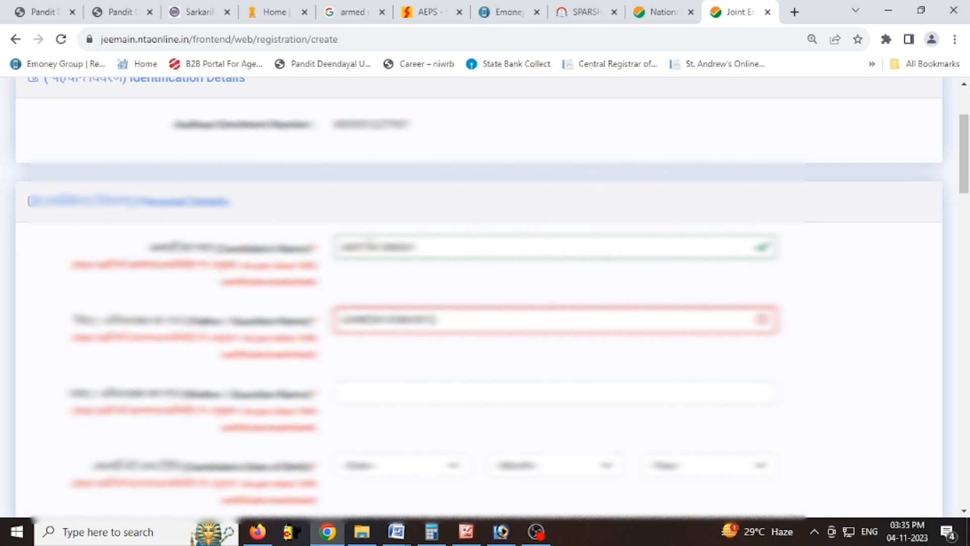
{"action": "key", "text": "Tab"}
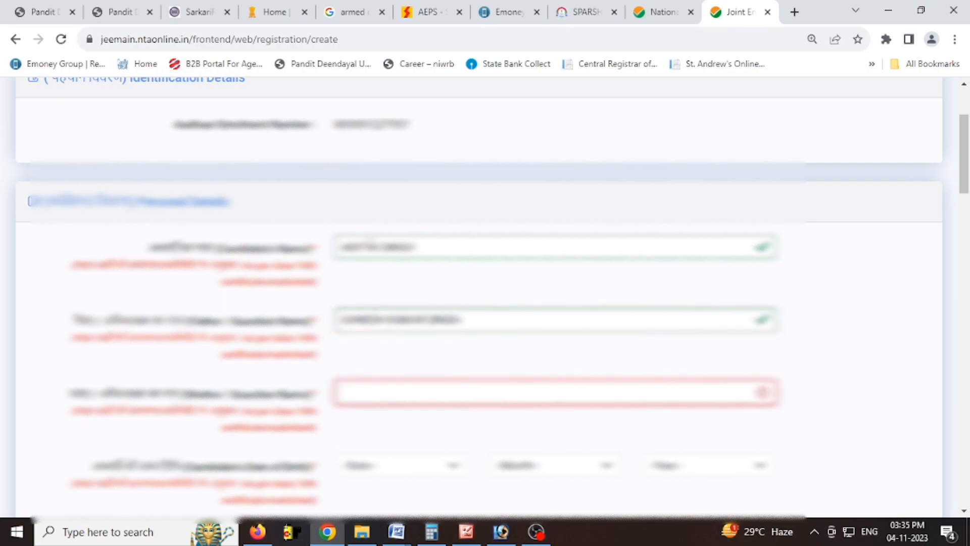
{"action": "key", "text": "Tab"}
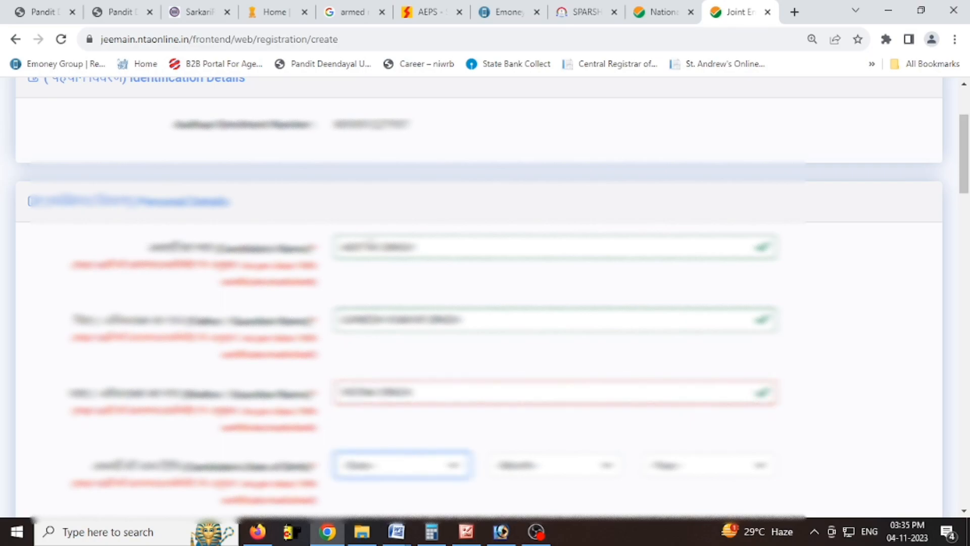
- Set the candidate's date of birth, with November as the birth month
{"action": "type", "text": "20"}
{"action": "key", "text": "Return"}
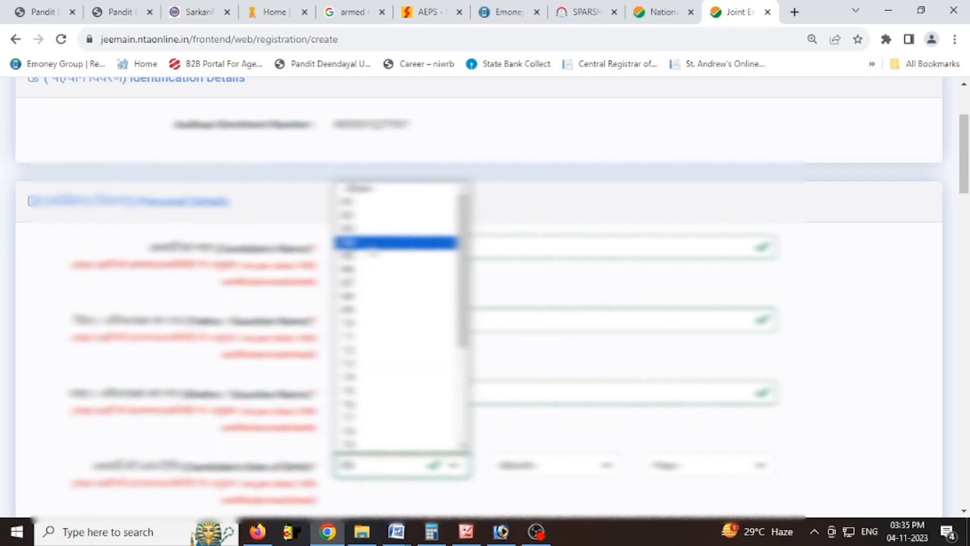
{"action": "left_click", "coordinate": [371, 256]}
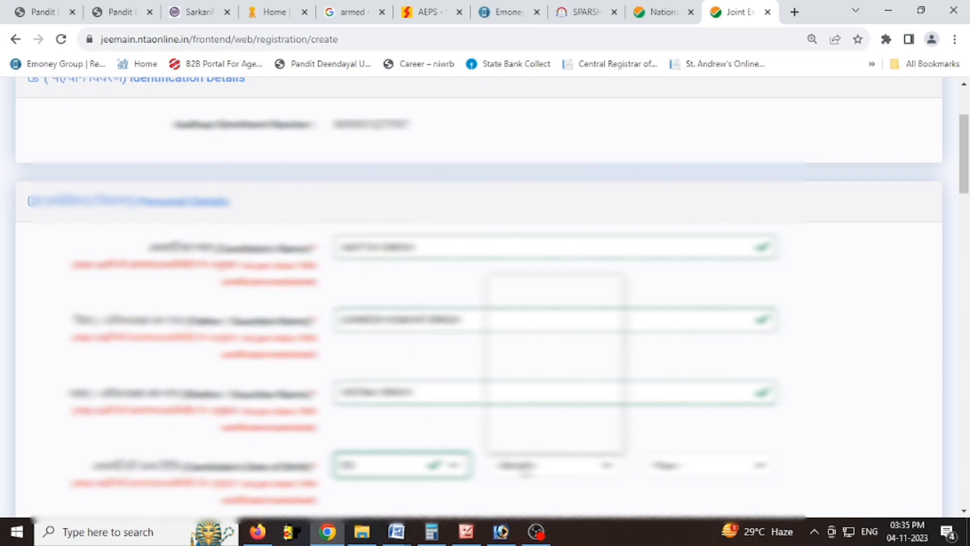
{"action": "left_click", "coordinate": [523, 469]}
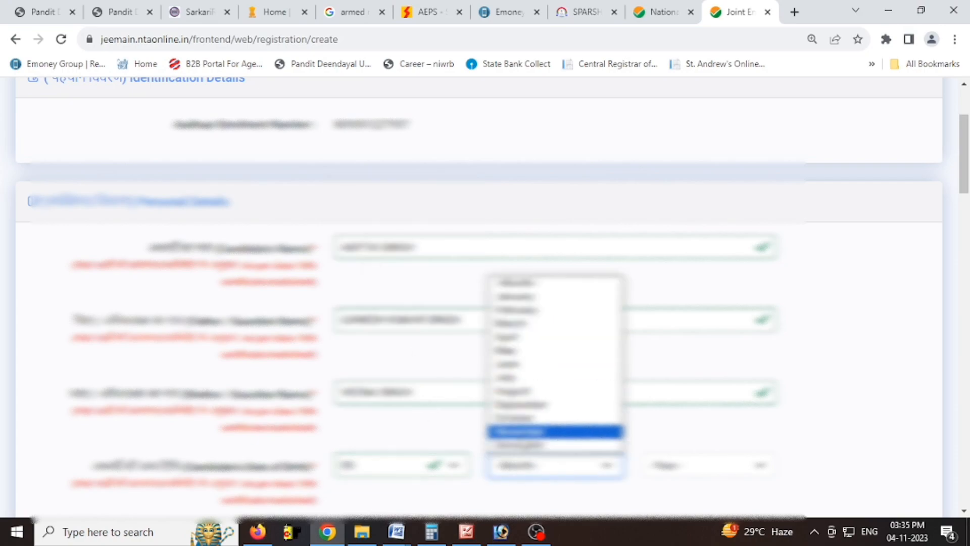
{"action": "left_click", "coordinate": [521, 432]}
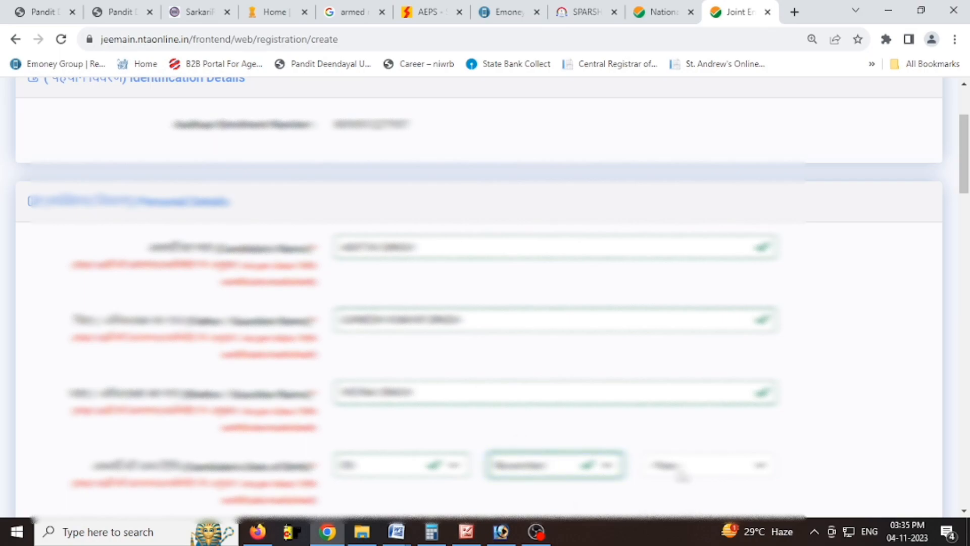
{"action": "left_click", "coordinate": [682, 465]}
{"action": "left_click", "coordinate": [702, 388]}
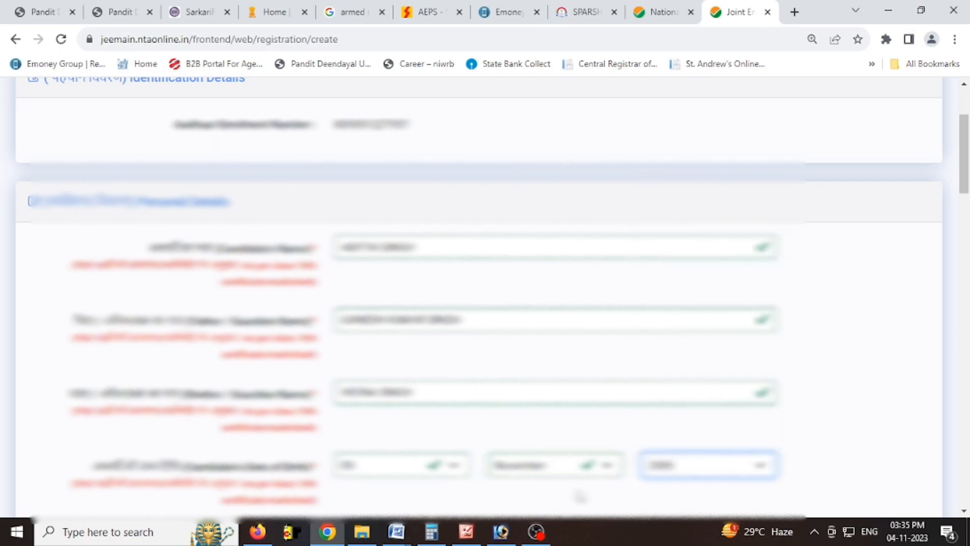
- Set gender to Male, identity type to government identity with photograph, and enter the identification number
{"action": "scroll", "coordinate": [510, 493], "scroll_direction": "down", "scroll_amount": 3}
{"action": "left_click", "coordinate": [399, 397]}
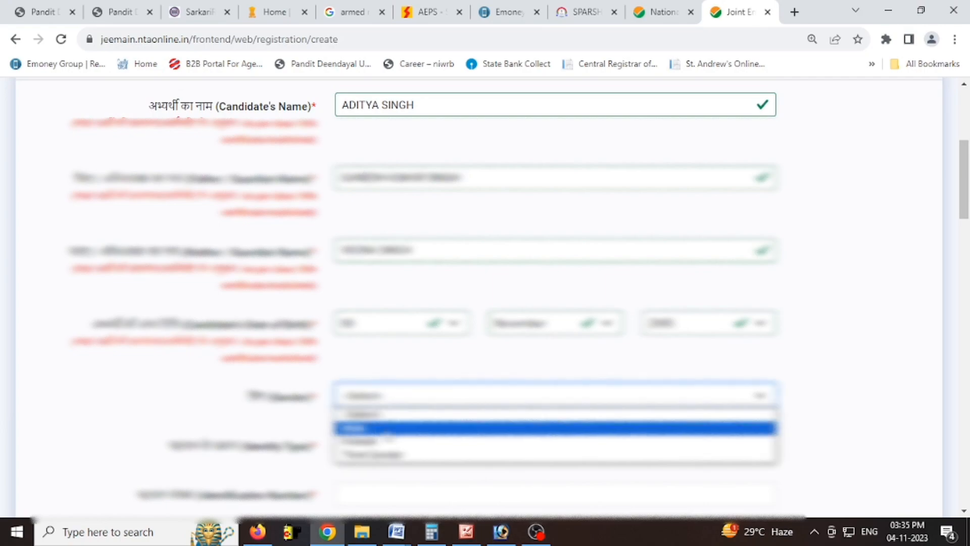
{"action": "left_click", "coordinate": [391, 428]}
{"action": "scroll", "coordinate": [389, 354], "scroll_direction": "down", "scroll_amount": 2}
{"action": "left_click", "coordinate": [373, 303]}
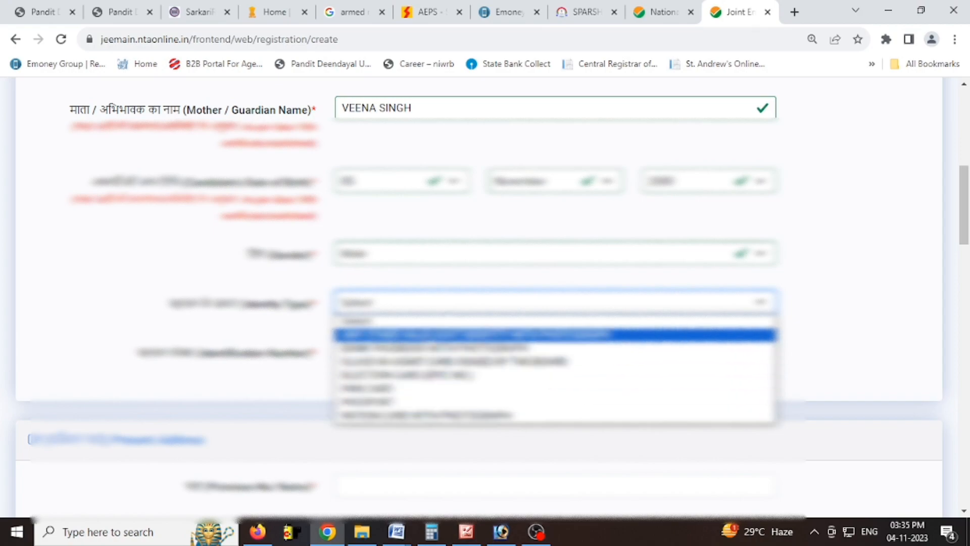
{"action": "left_click", "coordinate": [430, 337]}
{"action": "left_click", "coordinate": [387, 354]}
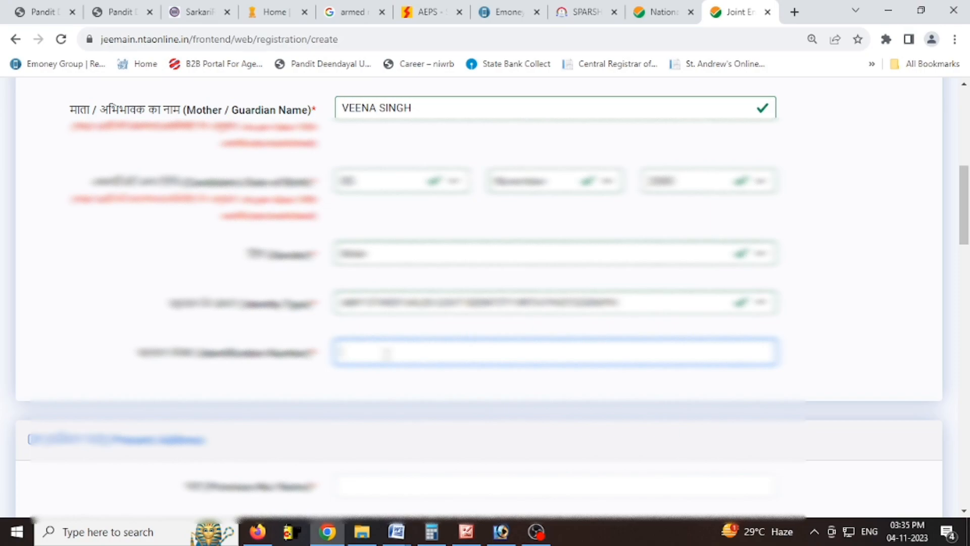
{"action": "type", "text": "8000000000000"}
- Enter the present address premises and locality, and set the country to INDIA
{"action": "scroll", "coordinate": [404, 356], "scroll_direction": "down", "scroll_amount": 4}
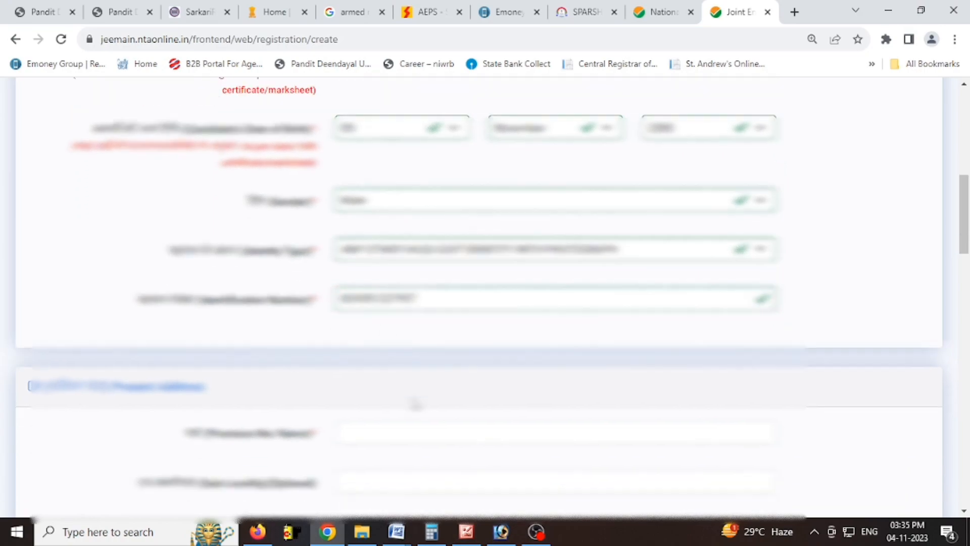
{"action": "left_click", "coordinate": [369, 268]}
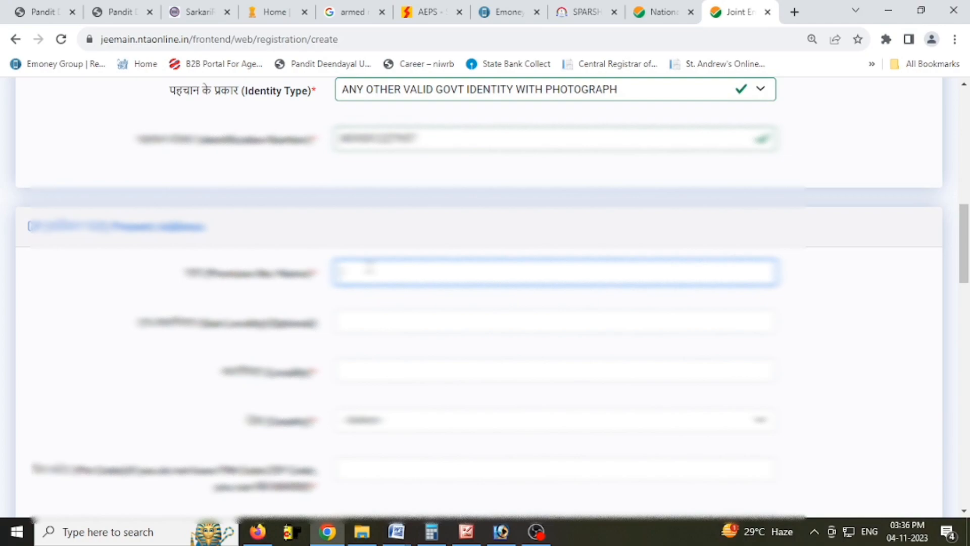
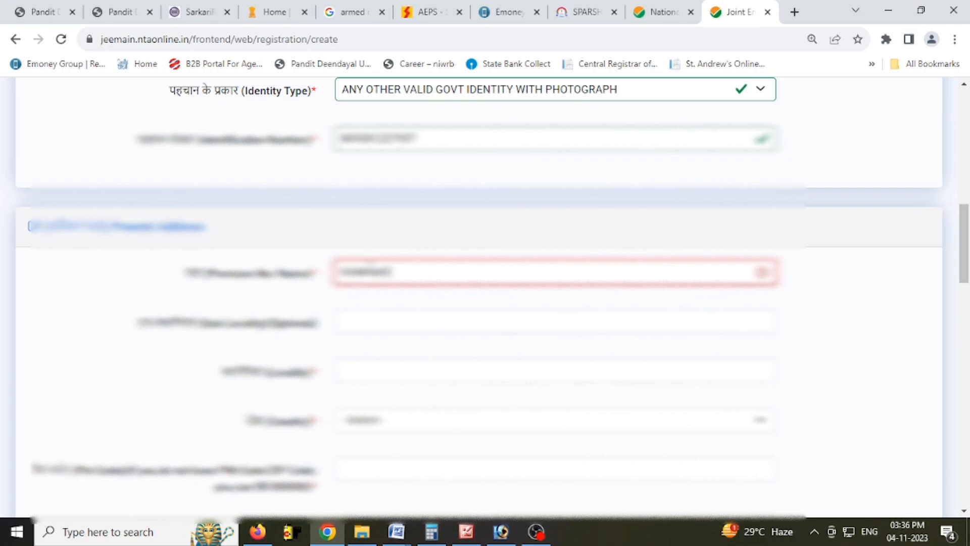
{"action": "key", "text": "Tab"}
{"action": "key", "text": "Tab"}
{"action": "type", "text": "PAC CAMP"}
{"action": "key", "text": "Tab"}
{"action": "type", "text": "in"}
- Set the state to UTTAR PRADESH and choose the district from the search list
{"action": "scroll", "coordinate": [368, 279], "scroll_direction": "down", "scroll_amount": 1}
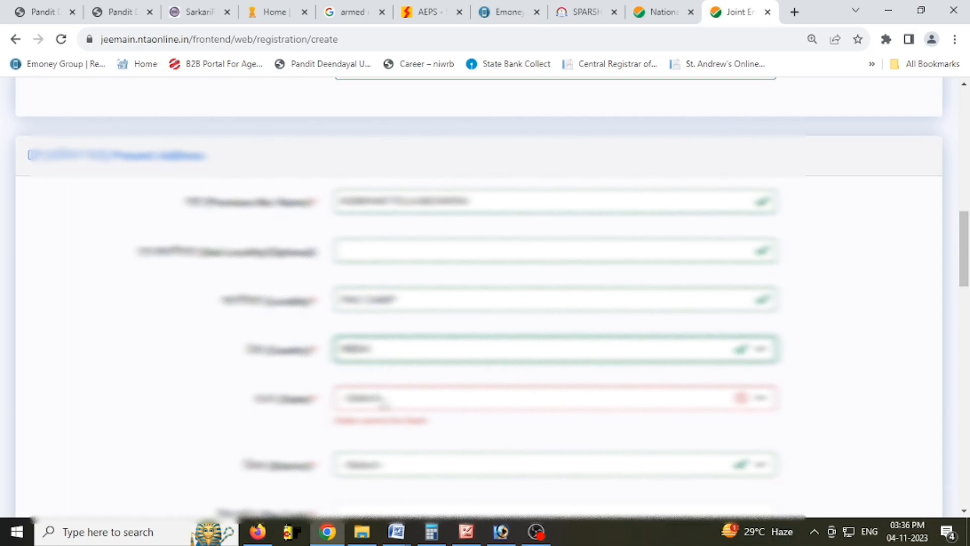
{"action": "left_click", "coordinate": [384, 399]}
{"action": "key", "text": "u"}
{"action": "key", "text": "Return"}
{"action": "key", "text": "Down"}
{"action": "left_click", "coordinate": [397, 453]}
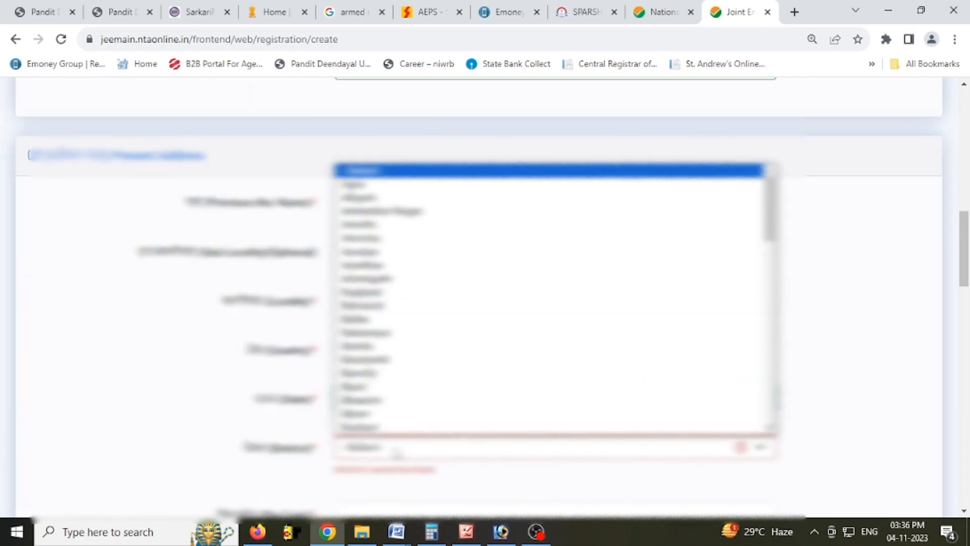
{"action": "type", "text": "gor"}
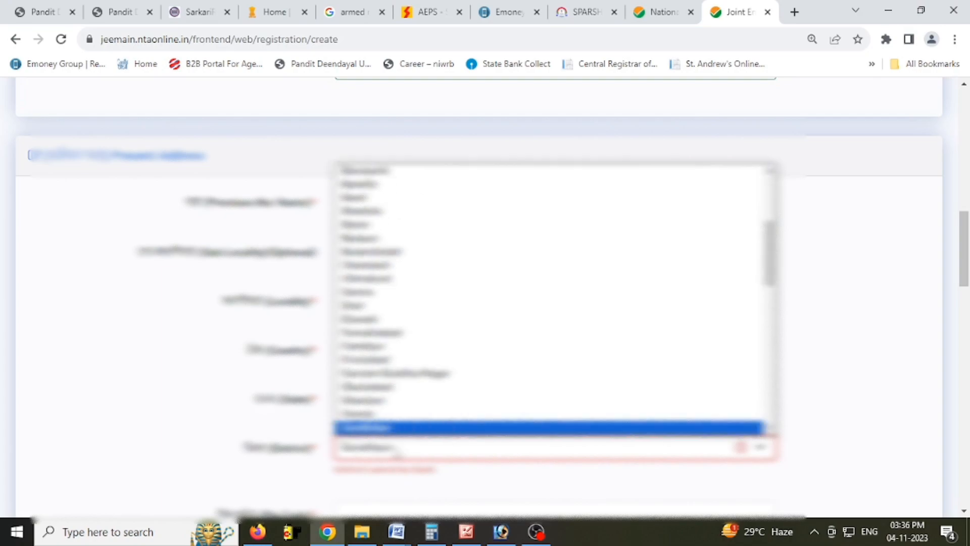
{"action": "key", "text": "Return"}
{"action": "scroll", "coordinate": [317, 433], "scroll_direction": "down", "scroll_amount": 2}
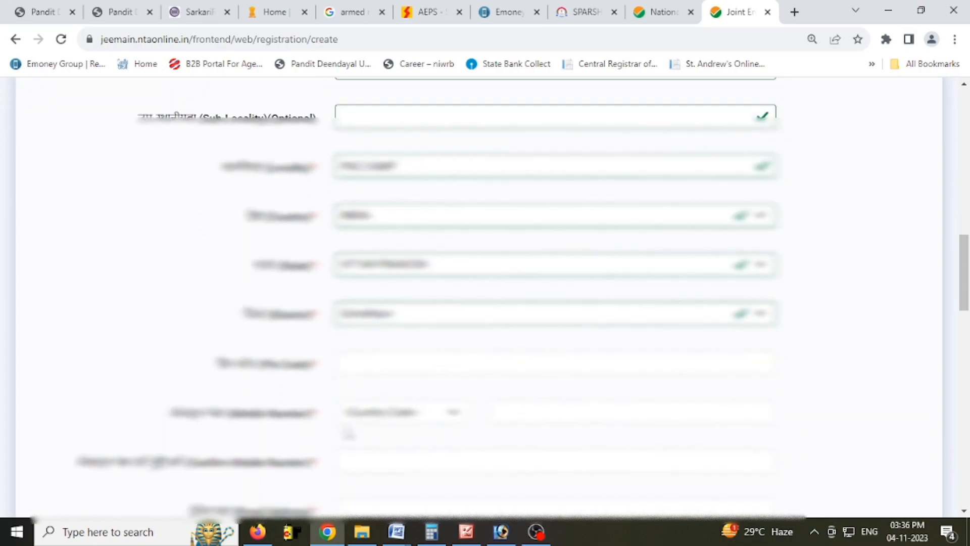
{"action": "left_click", "coordinate": [374, 353]}
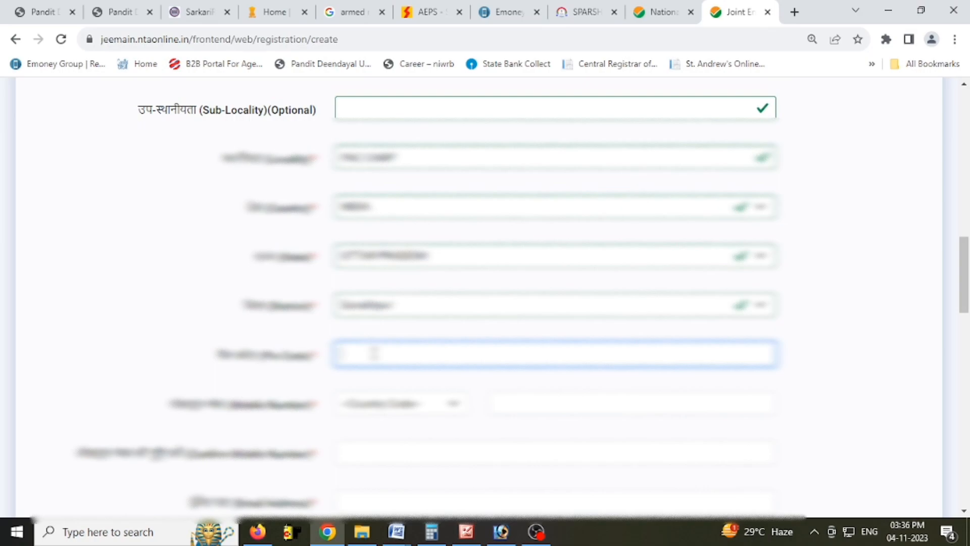
- Enter the pin code, choose the mobile country code, and enter and confirm the mobile number
{"action": "type", "text": "273014"}
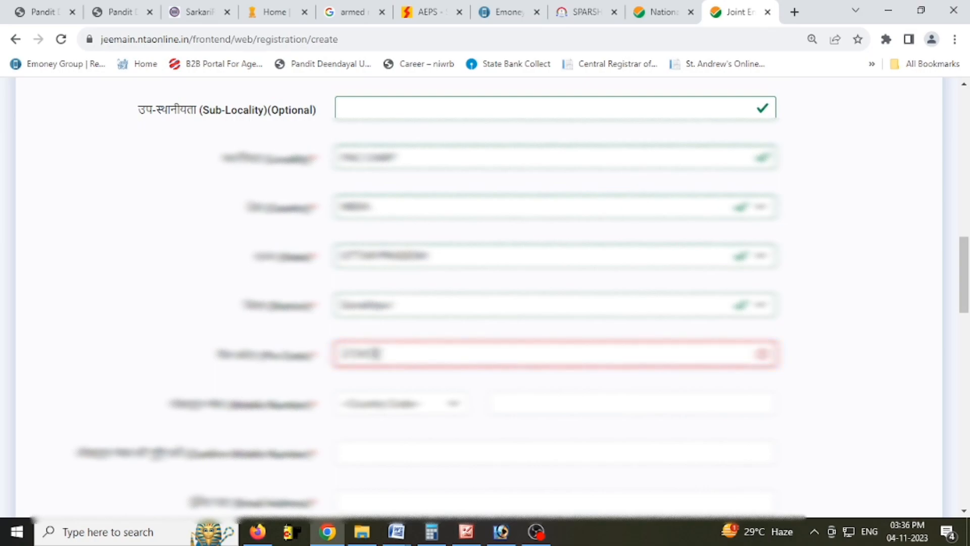
{"action": "scroll", "coordinate": [404, 358], "scroll_direction": "down", "scroll_amount": 1}
{"action": "left_click", "coordinate": [399, 333]}
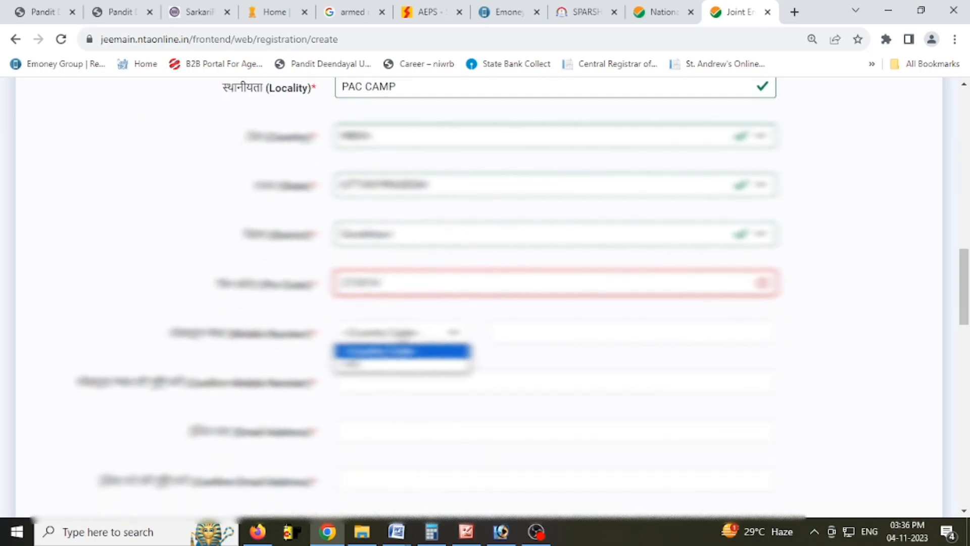
{"action": "left_click", "coordinate": [385, 366]}
{"action": "left_click", "coordinate": [541, 336]}
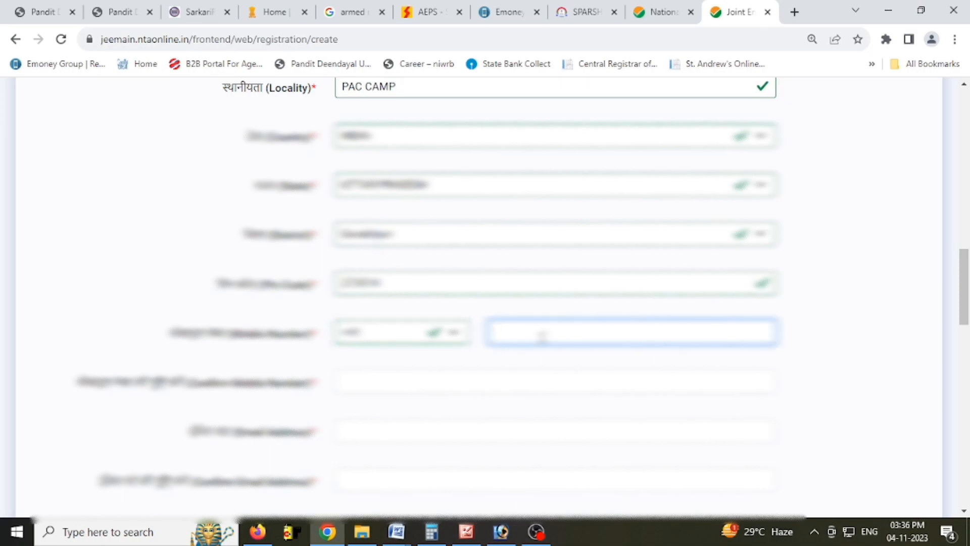
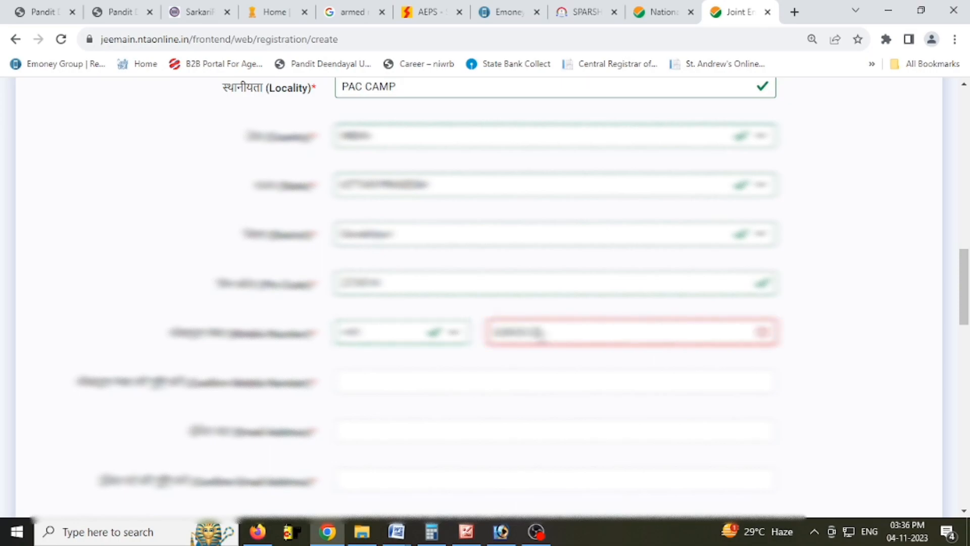
{"action": "left_click_drag", "start_coordinate": [575, 337], "coordinate": [472, 349]}
{"action": "key", "text": "BackSpace"}
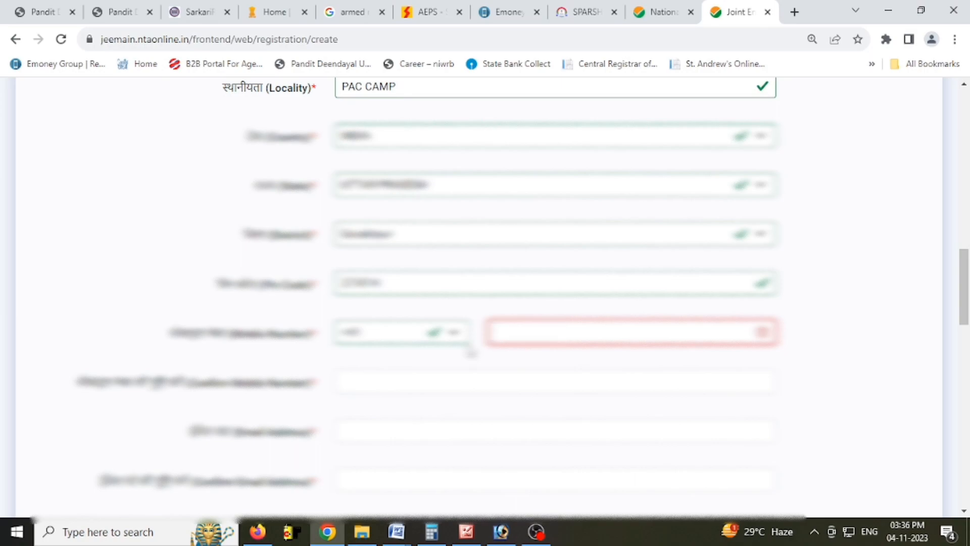
{"action": "type", "text": "0000000"}
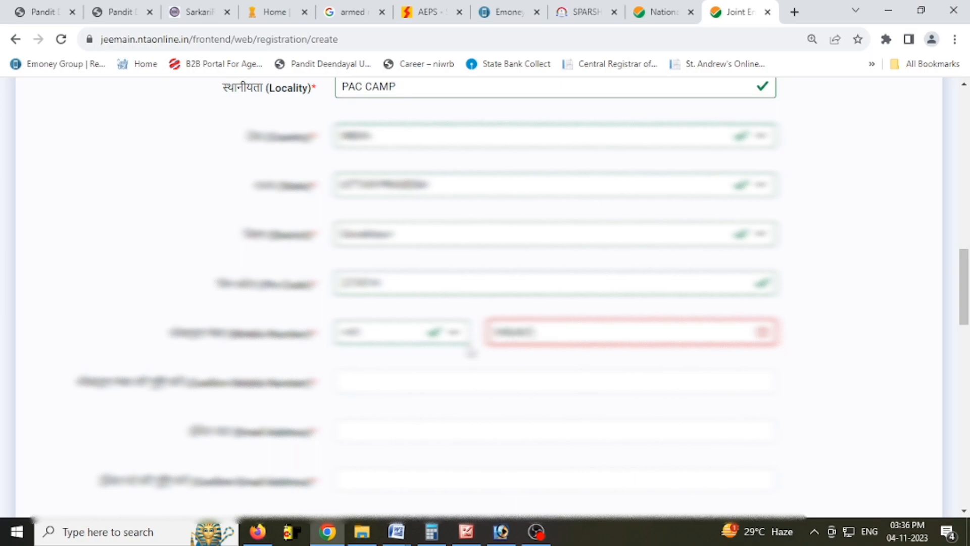
{"action": "type", "text": "000"}
{"action": "key", "text": "ctrl+a"}
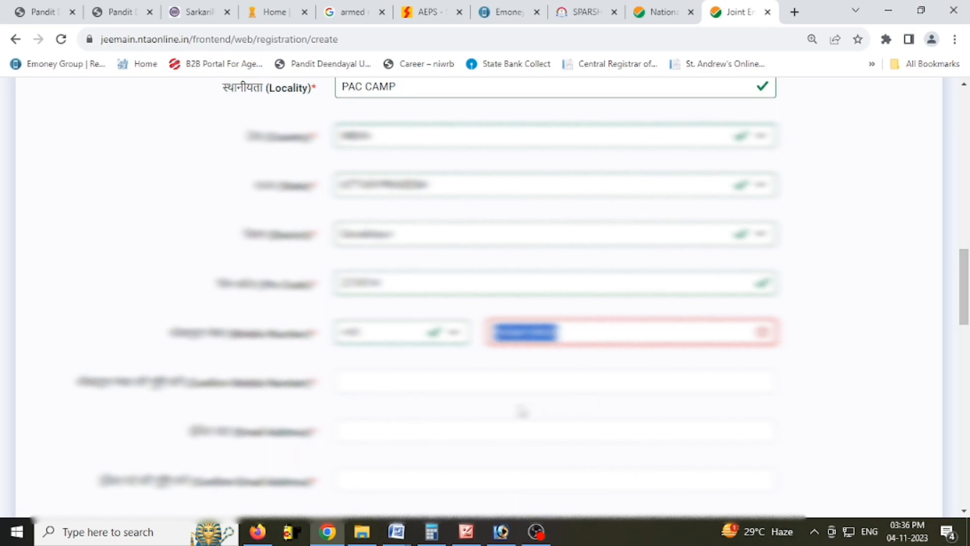
{"action": "left_click", "coordinate": [399, 378]}
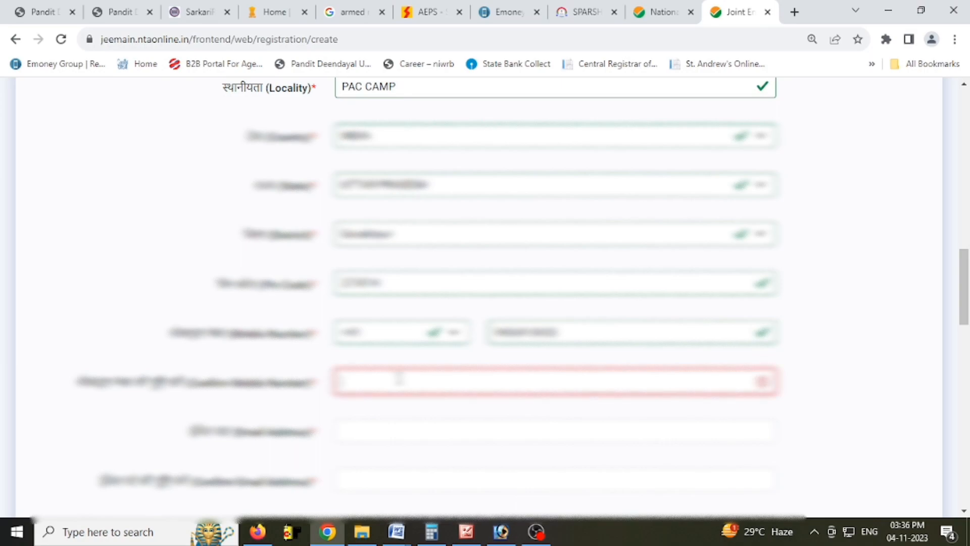
{"action": "type", "text": "0000"}
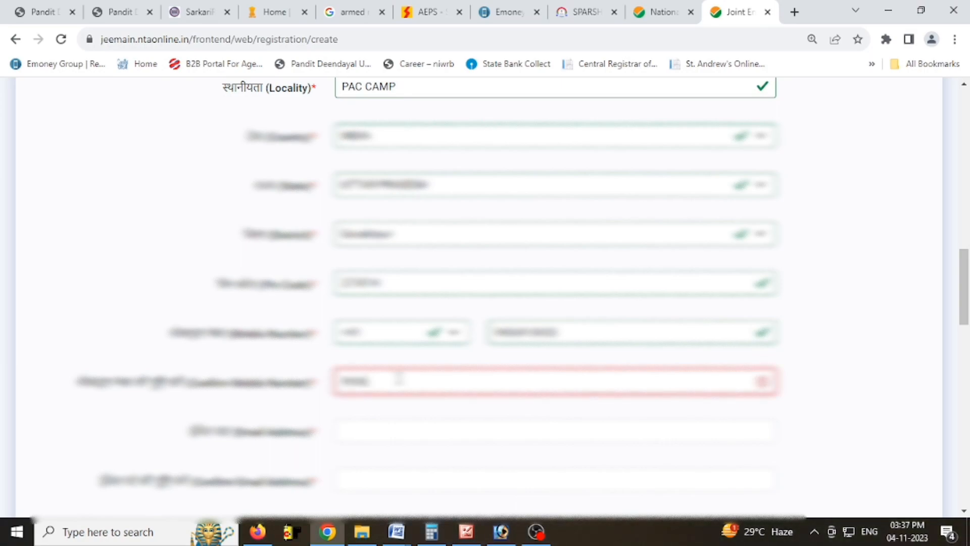
{"action": "type", "text": "000000"}
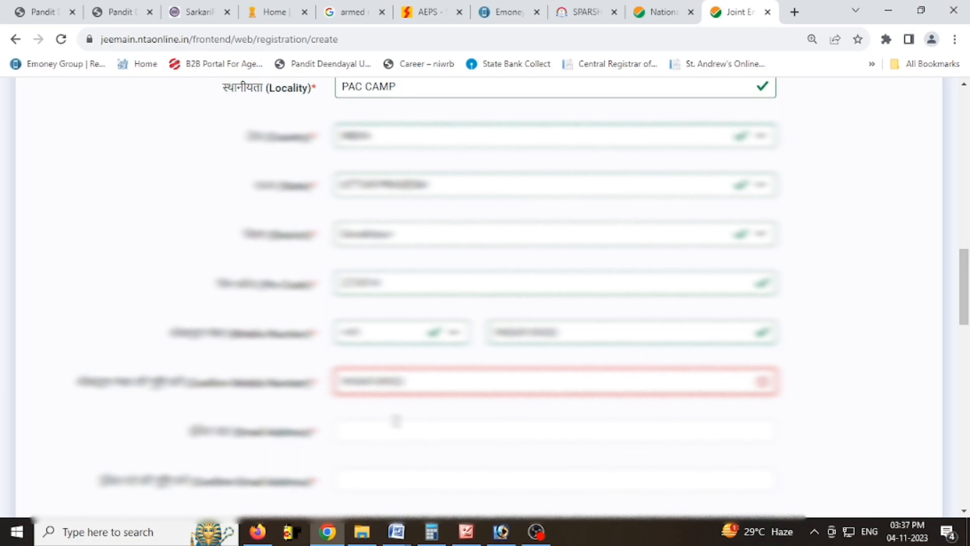
- Enter the e-mail address and retype it in the Confirm Email field
{"action": "scroll", "coordinate": [396, 420], "scroll_direction": "down", "scroll_amount": 1}
{"action": "left_click", "coordinate": [383, 357]}
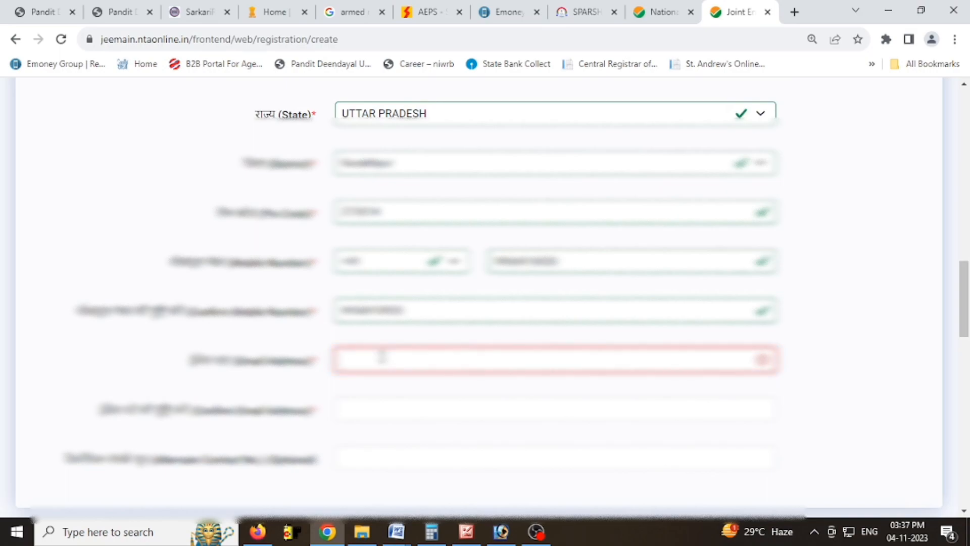
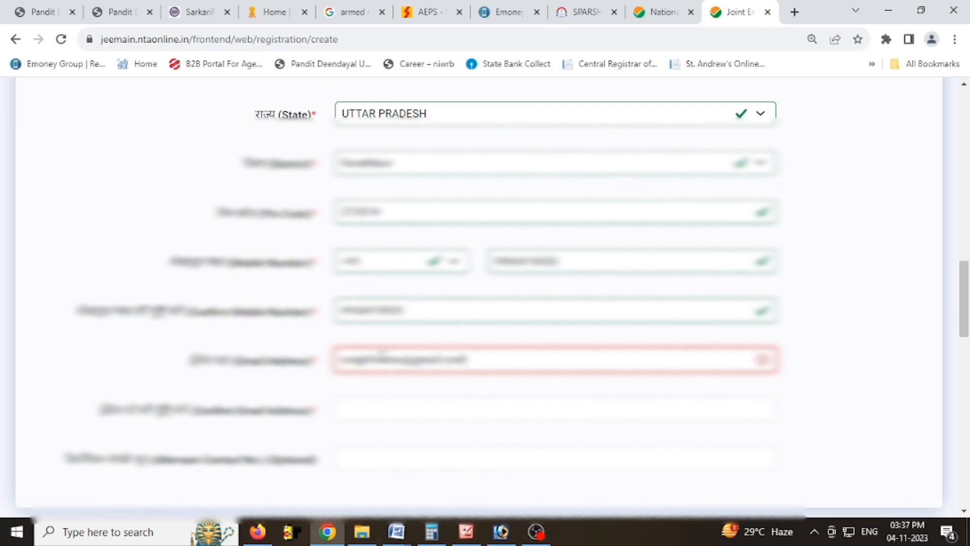
{"action": "left_click", "coordinate": [373, 405]}
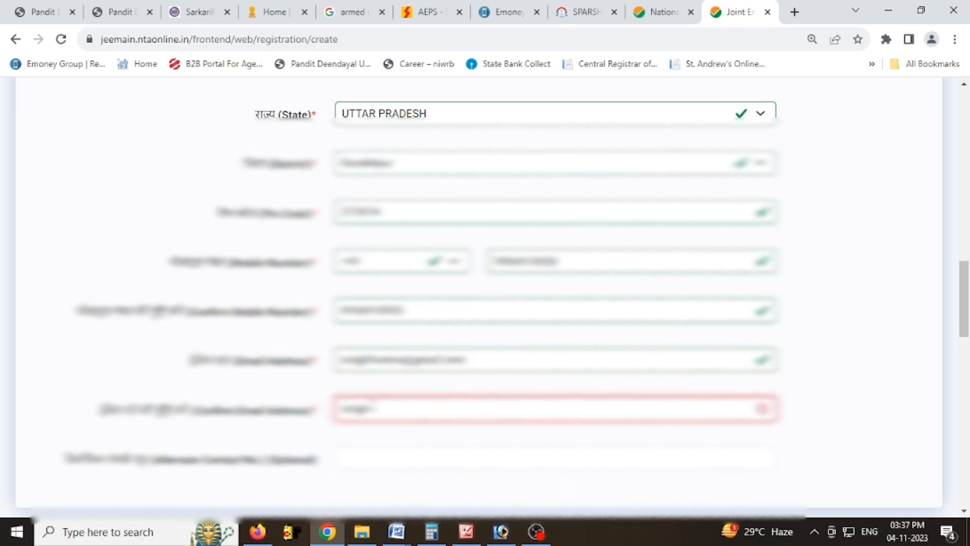
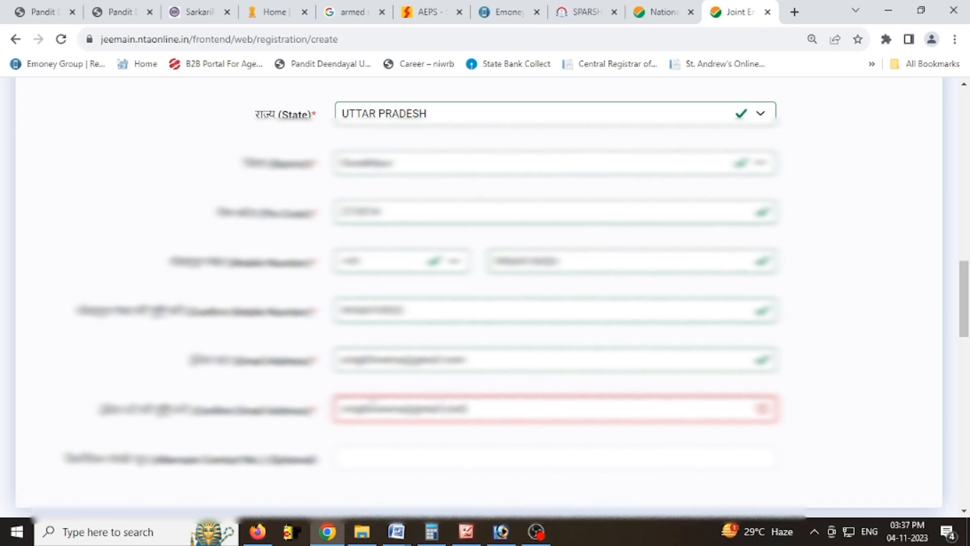
{"action": "scroll", "coordinate": [368, 434], "scroll_direction": "down", "scroll_amount": 1}
{"action": "scroll", "coordinate": [352, 378], "scroll_direction": "down", "scroll_amount": 3}
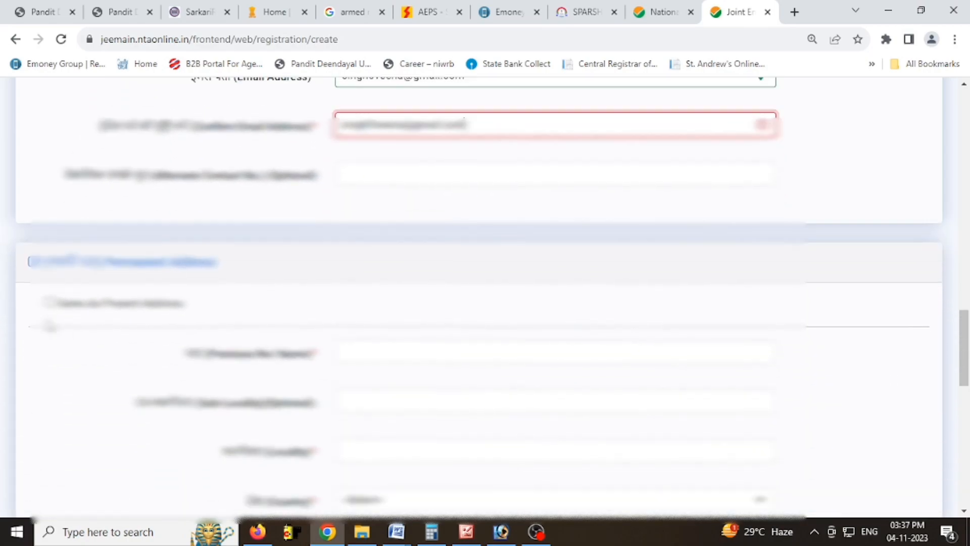
- Enter the account password and confirm it
{"action": "scroll", "coordinate": [291, 348], "scroll_direction": "down", "scroll_amount": 8}
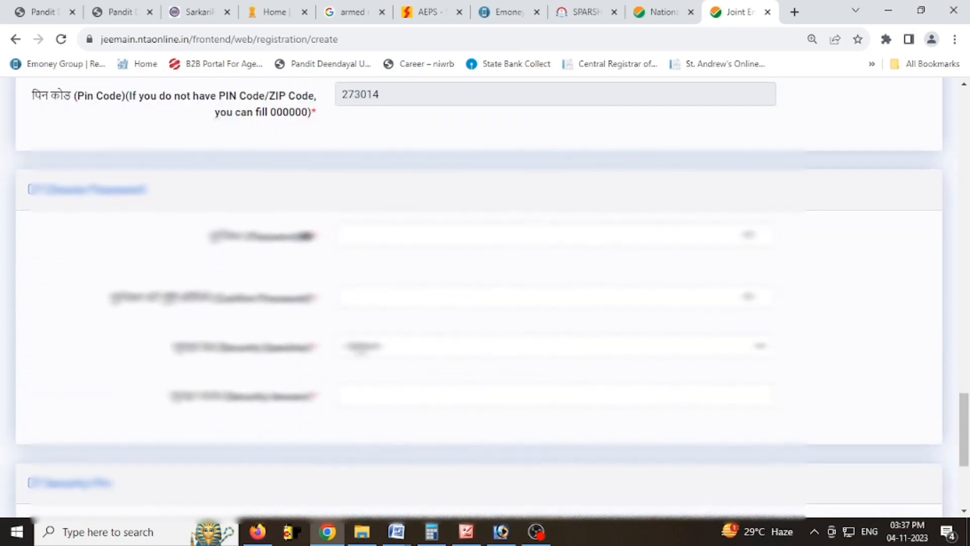
{"action": "left_click", "coordinate": [372, 219]}
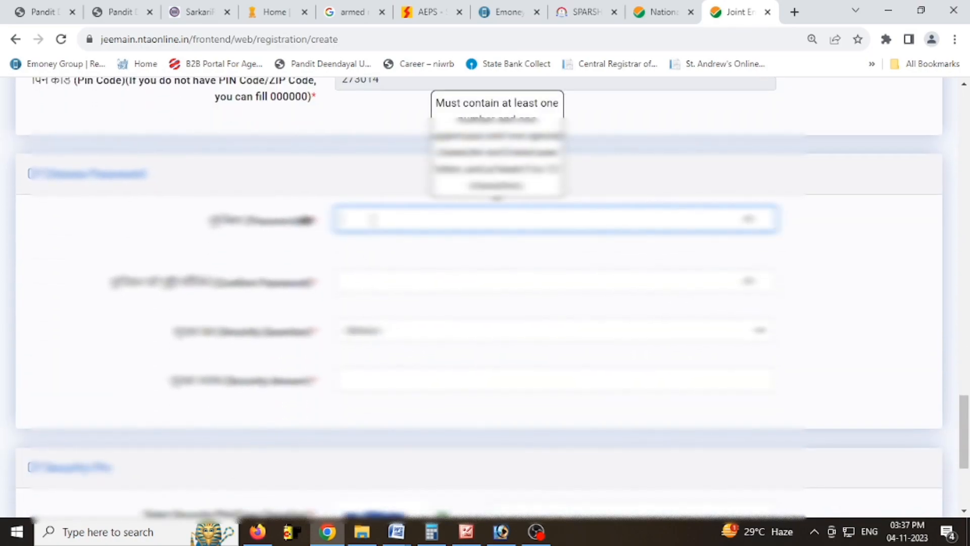
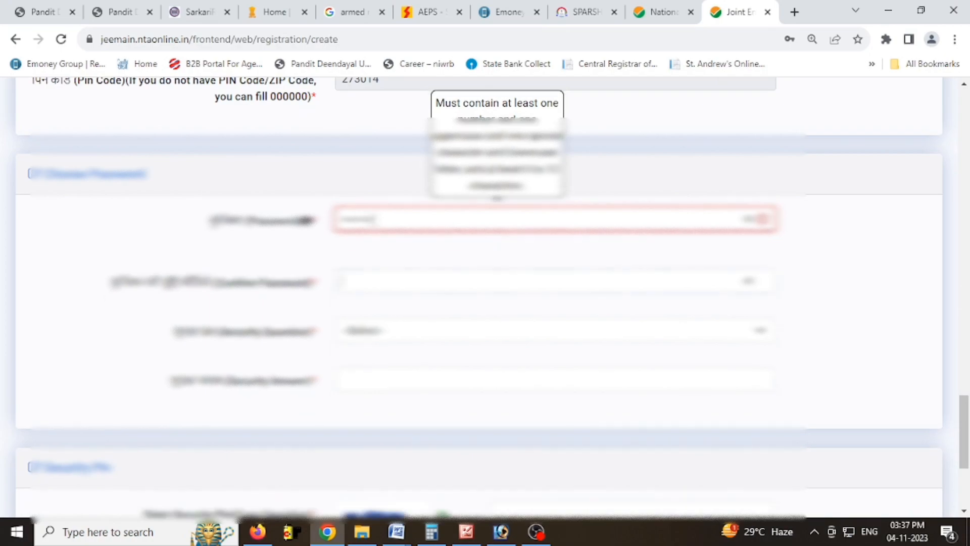
{"action": "key", "text": "Tab"}
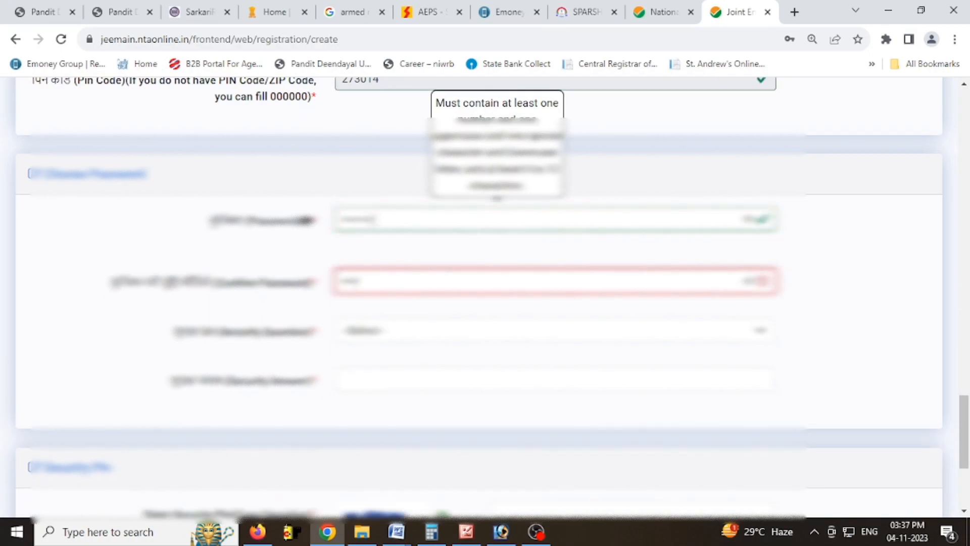
{"action": "type", "text": "••"}
- Choose the neighbour's last name security question and enter its answer
{"action": "left_click", "coordinate": [394, 331]}
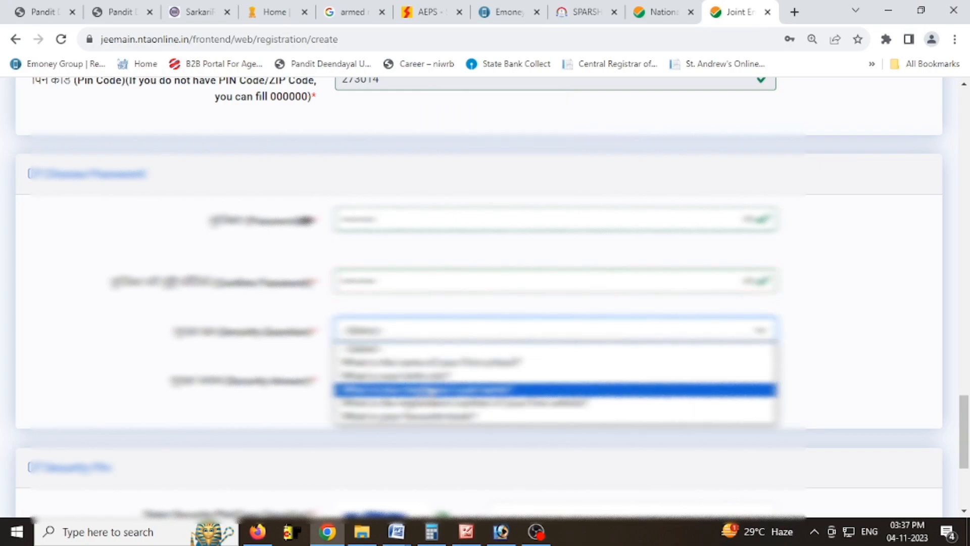
{"action": "left_click", "coordinate": [450, 390]}
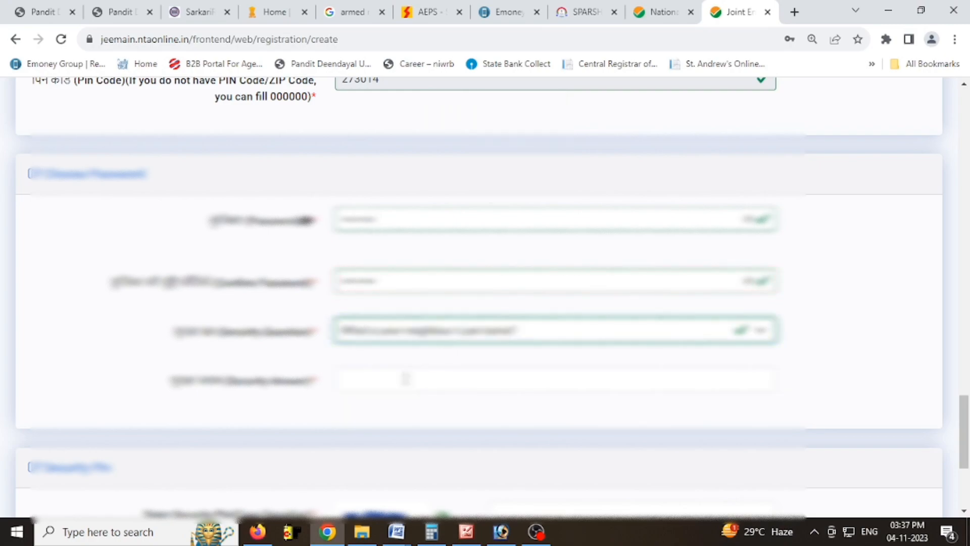
{"action": "left_click", "coordinate": [406, 379]}
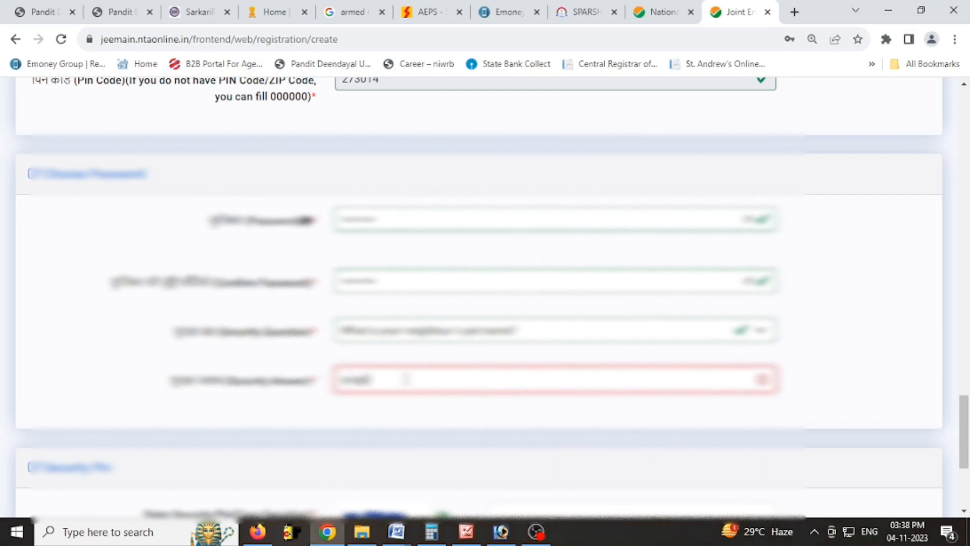
{"action": "left_click", "coordinate": [403, 425]}
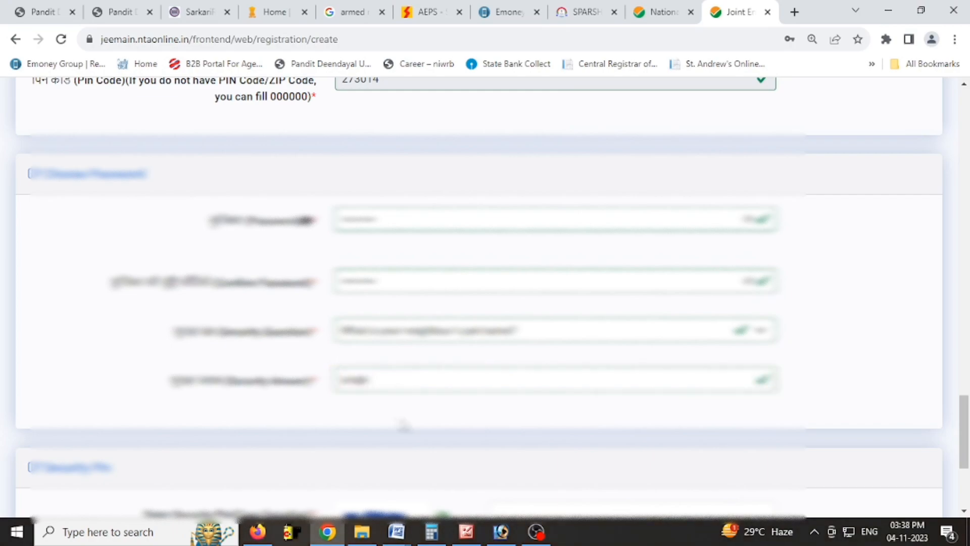
- Enter the captcha security PIN and submit the form for preview
{"action": "scroll", "coordinate": [403, 424], "scroll_direction": "down", "scroll_amount": 3}
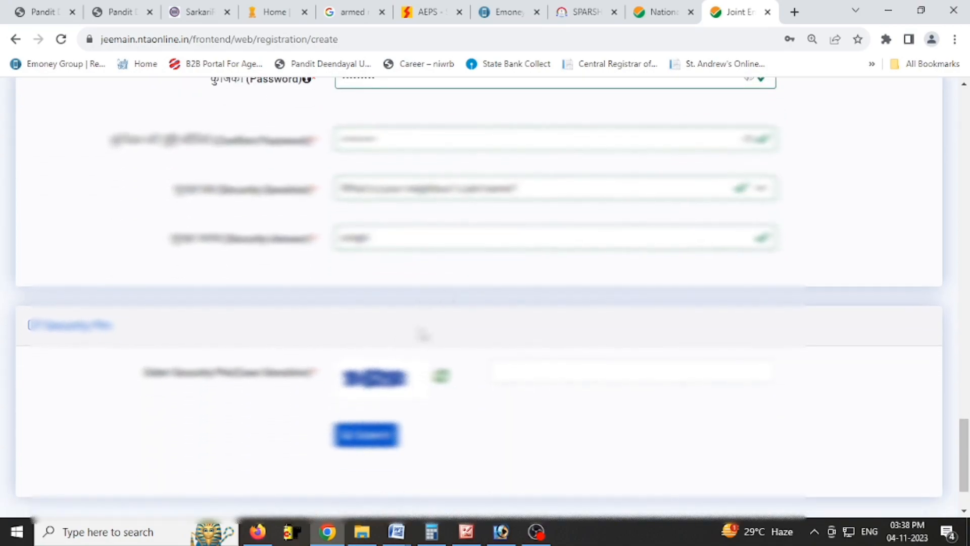
{"action": "left_click", "coordinate": [543, 375]}
{"action": "type", "text": "7dc"}
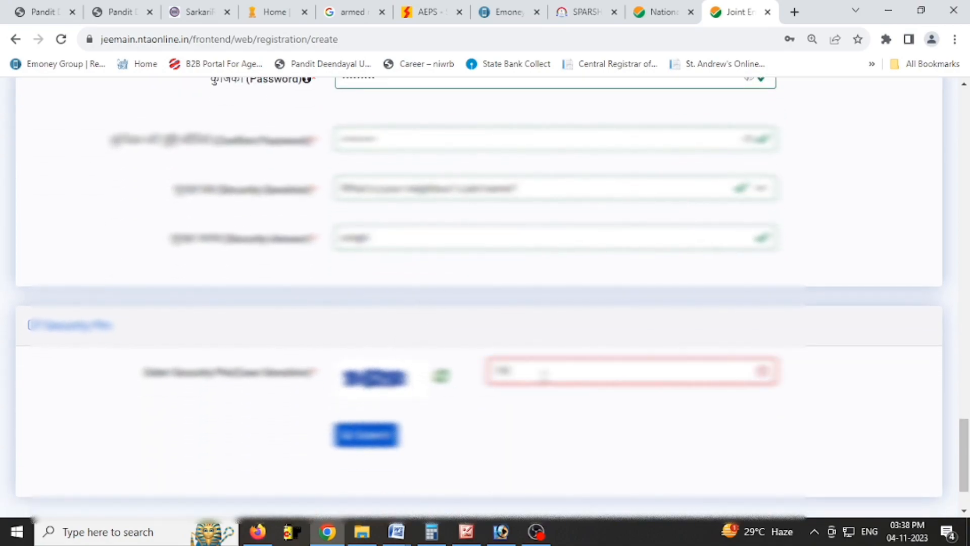
{"action": "type", "text": "ad2E"}
{"action": "left_click", "coordinate": [529, 422]}
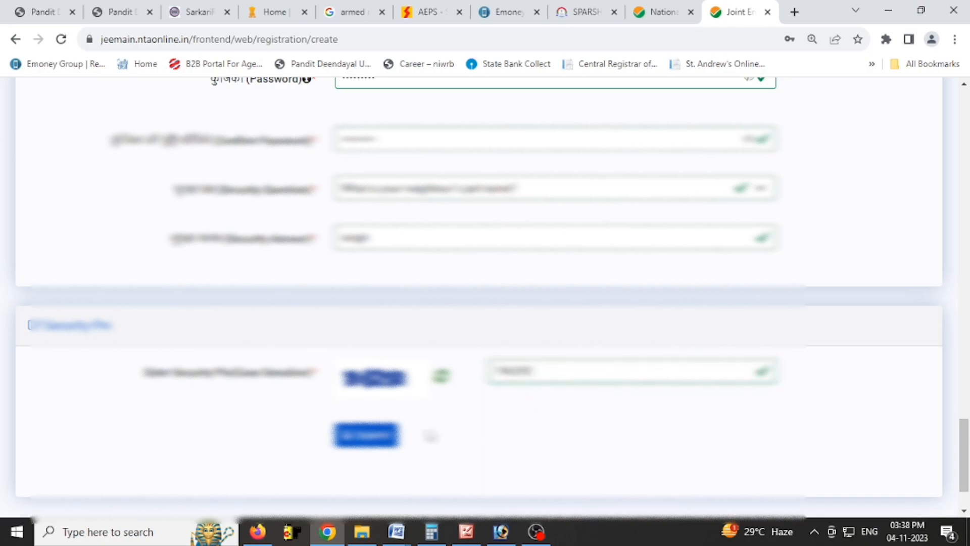
{"action": "left_click", "coordinate": [374, 444]}
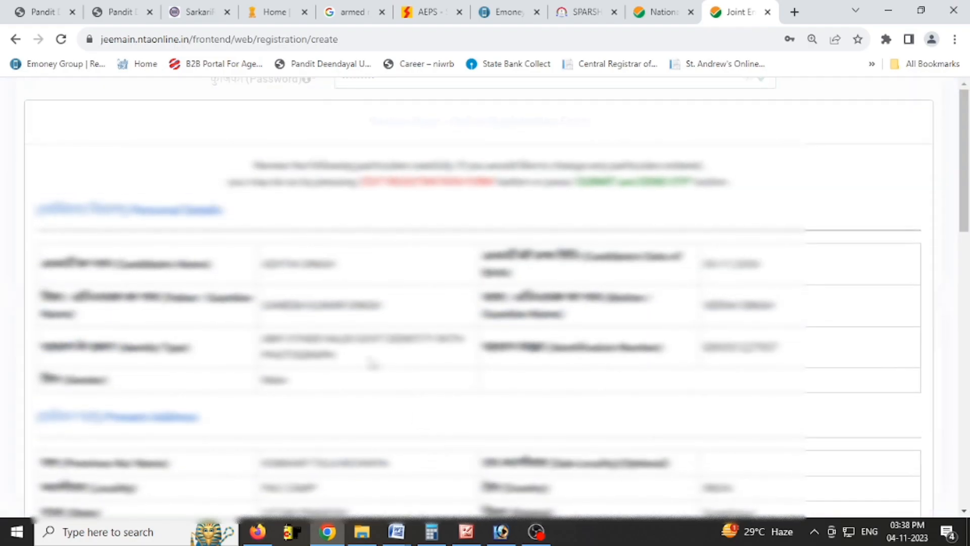
- Review the registration particulars, checking the father's and mother's names
{"action": "scroll", "coordinate": [319, 312], "scroll_direction": "down", "scroll_amount": 1}
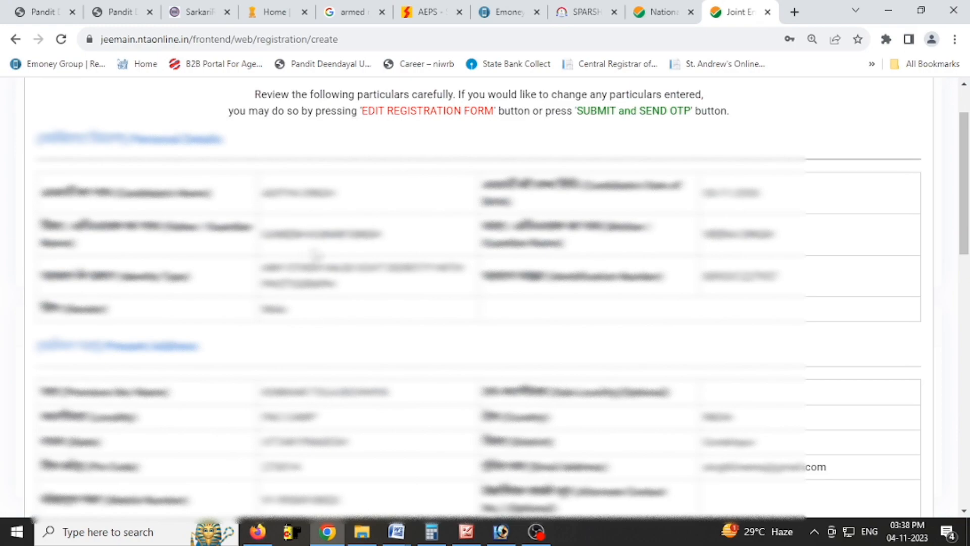
{"action": "left_click_drag", "start_coordinate": [286, 241], "coordinate": [379, 243]}
{"action": "left_click_drag", "start_coordinate": [718, 234], "coordinate": [807, 248]}
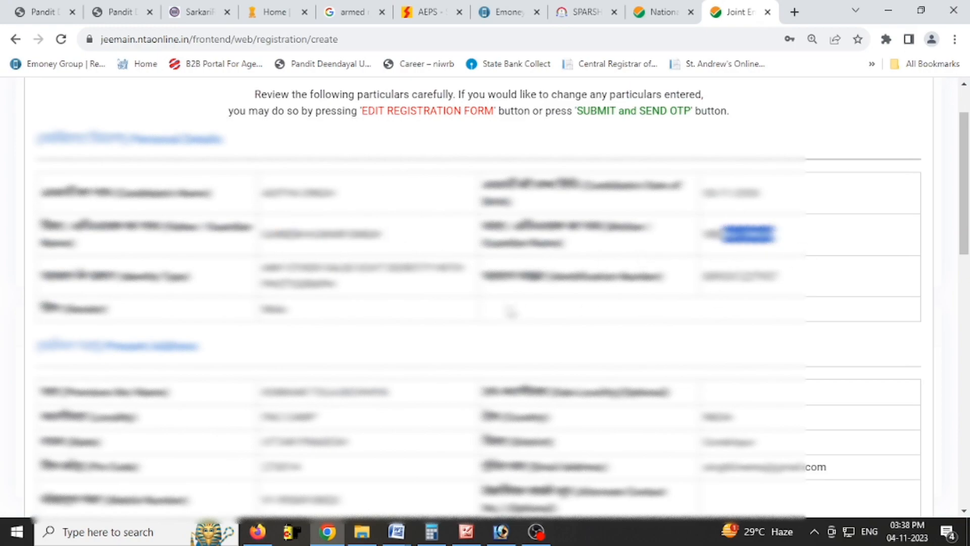
{"action": "scroll", "coordinate": [520, 311], "scroll_direction": "down", "scroll_amount": 2}
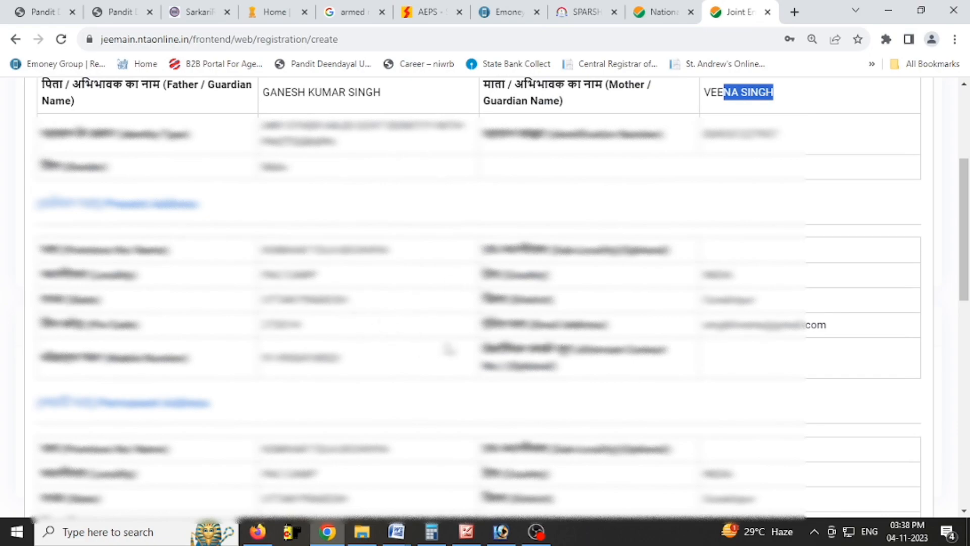
{"action": "scroll", "coordinate": [448, 348], "scroll_direction": "down", "scroll_amount": 1}
{"action": "left_click_drag", "start_coordinate": [699, 255], "coordinate": [768, 267]}
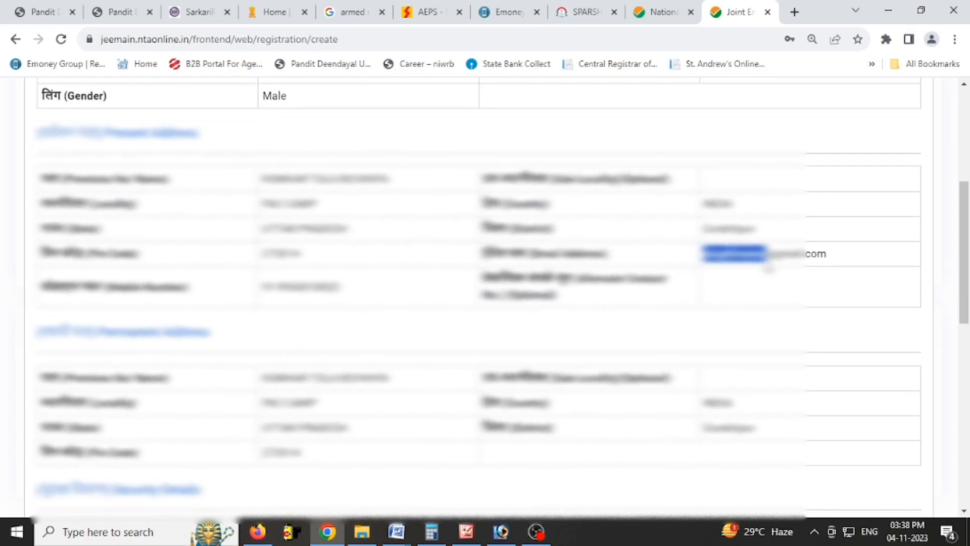
{"action": "scroll", "coordinate": [606, 342], "scroll_direction": "down", "scroll_amount": 1}
{"action": "scroll", "coordinate": [326, 345], "scroll_direction": "down", "scroll_amount": 1}
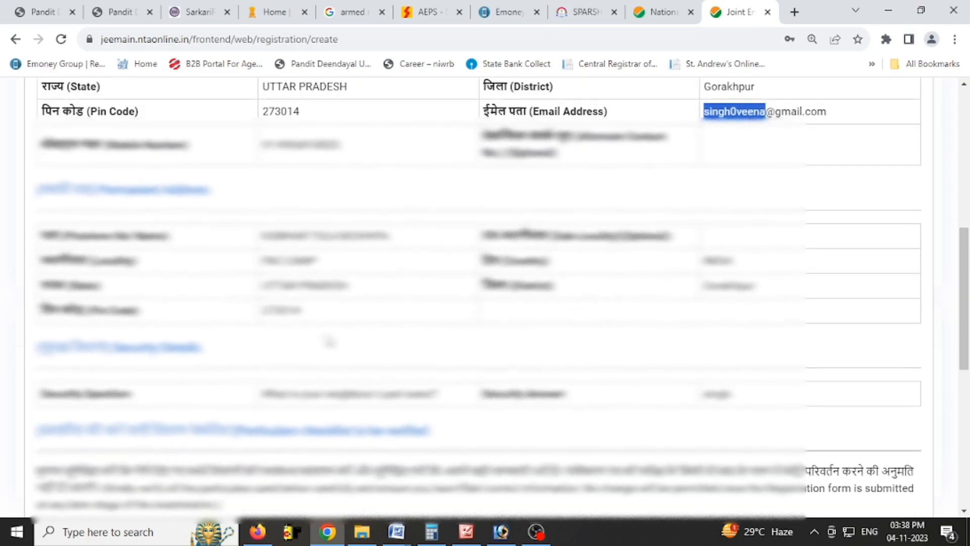
{"action": "scroll", "coordinate": [337, 343], "scroll_direction": "down", "scroll_amount": 1}
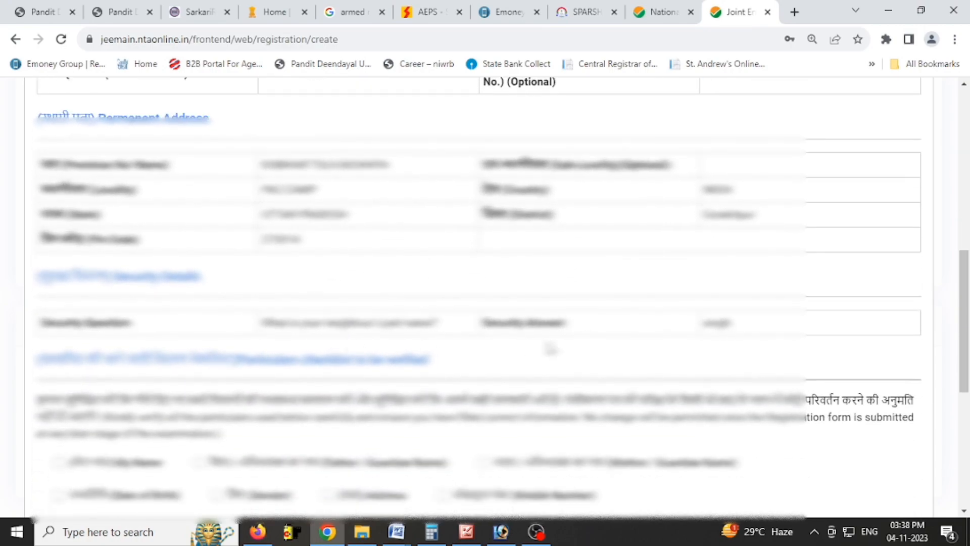
{"action": "scroll", "coordinate": [550, 348], "scroll_direction": "down", "scroll_amount": 1}
- Tick all verification checkboxes and I Agree, then submit, send the OTP and confirm Yes
{"action": "left_click", "coordinate": [58, 391]}
{"action": "left_click", "coordinate": [58, 423]}
{"action": "left_click", "coordinate": [58, 456]}
{"action": "left_click", "coordinate": [216, 424]}
{"action": "left_click", "coordinate": [199, 391]}
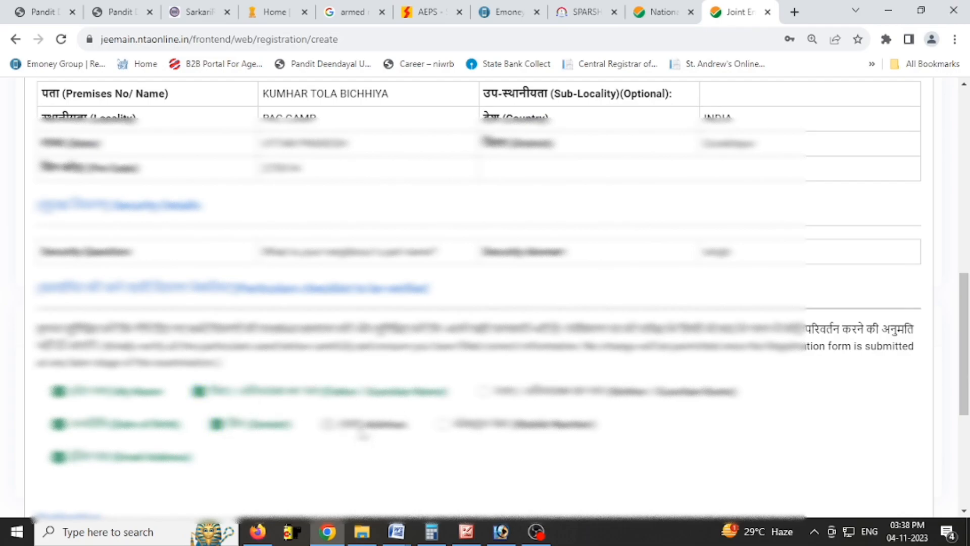
{"action": "left_click", "coordinate": [328, 423]}
{"action": "left_click", "coordinate": [442, 423]}
{"action": "left_click", "coordinate": [483, 391]}
{"action": "scroll", "coordinate": [480, 394], "scroll_direction": "down", "scroll_amount": 4}
{"action": "left_click", "coordinate": [443, 409]}
{"action": "left_click", "coordinate": [517, 474]}
{"action": "left_click", "coordinate": [467, 222]}
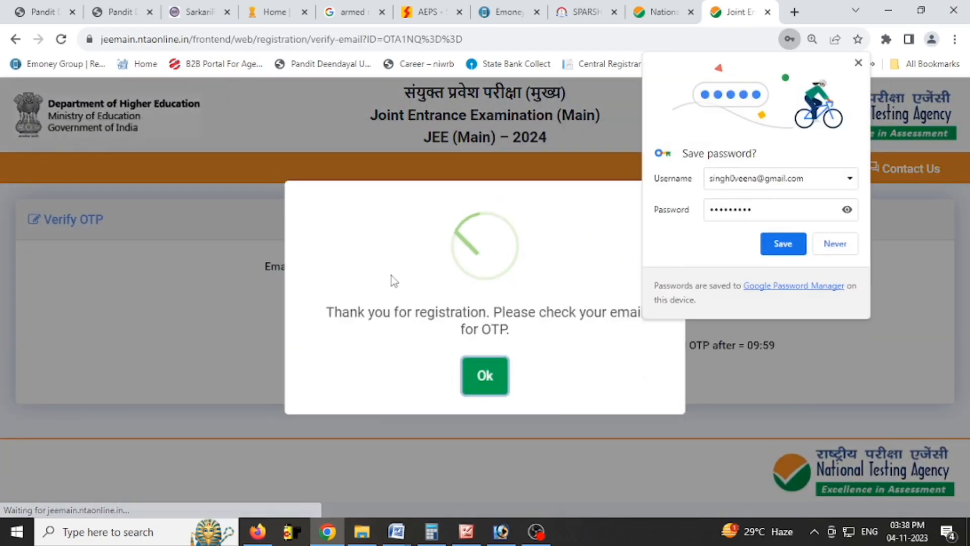
- Dismiss the thank-you and save-password popups, then enter and verify the e-mail OTP
{"action": "left_click", "coordinate": [486, 378]}
{"action": "left_click", "coordinate": [384, 263]}
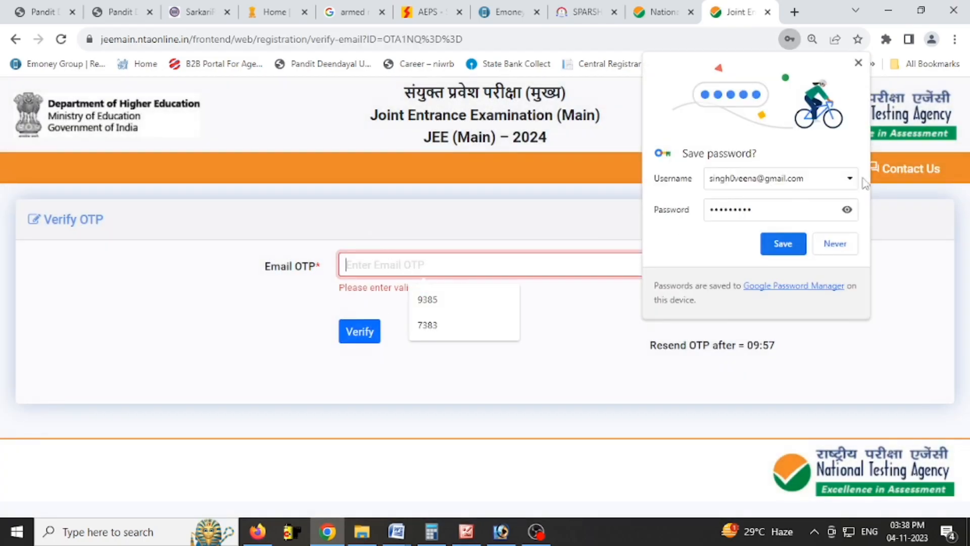
{"action": "left_click", "coordinate": [858, 63]}
{"action": "left_click", "coordinate": [452, 263]}
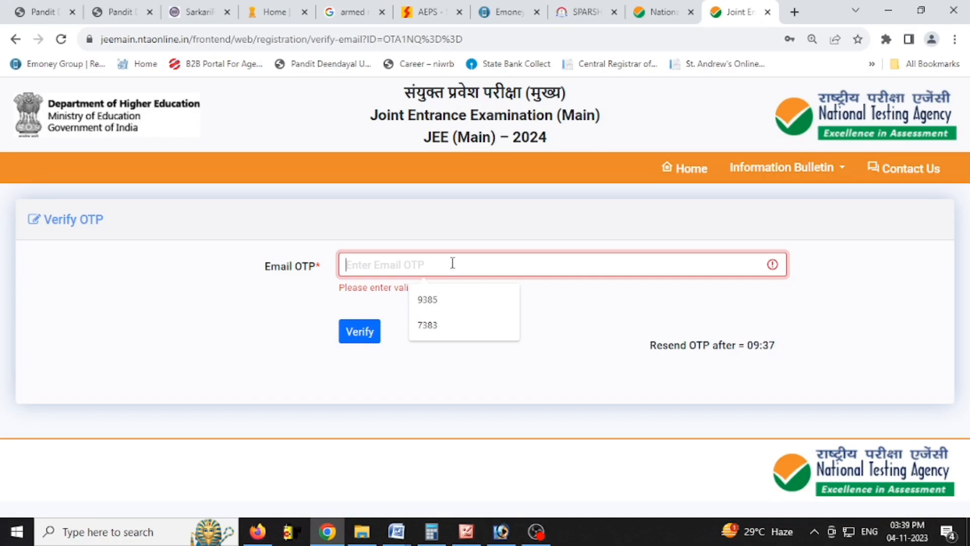
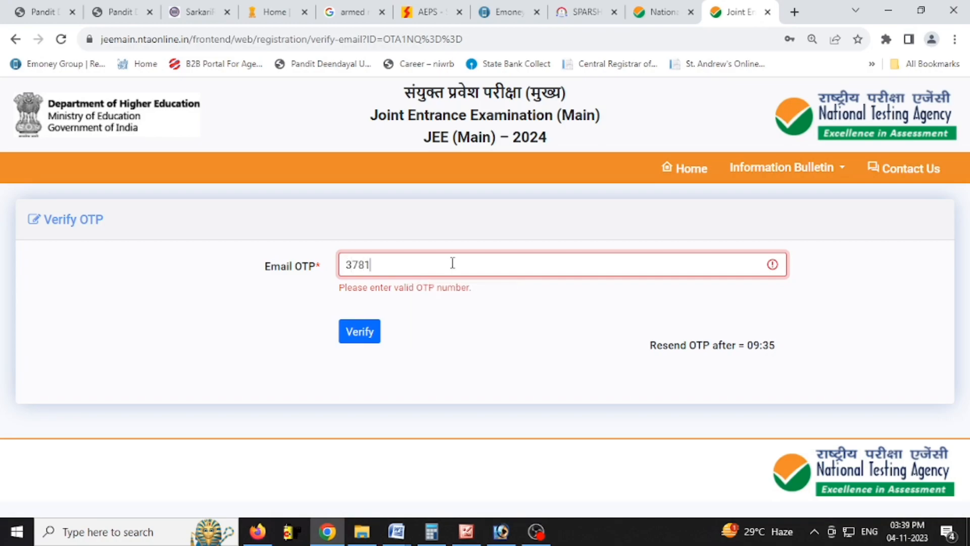
{"action": "left_click", "coordinate": [359, 331]}
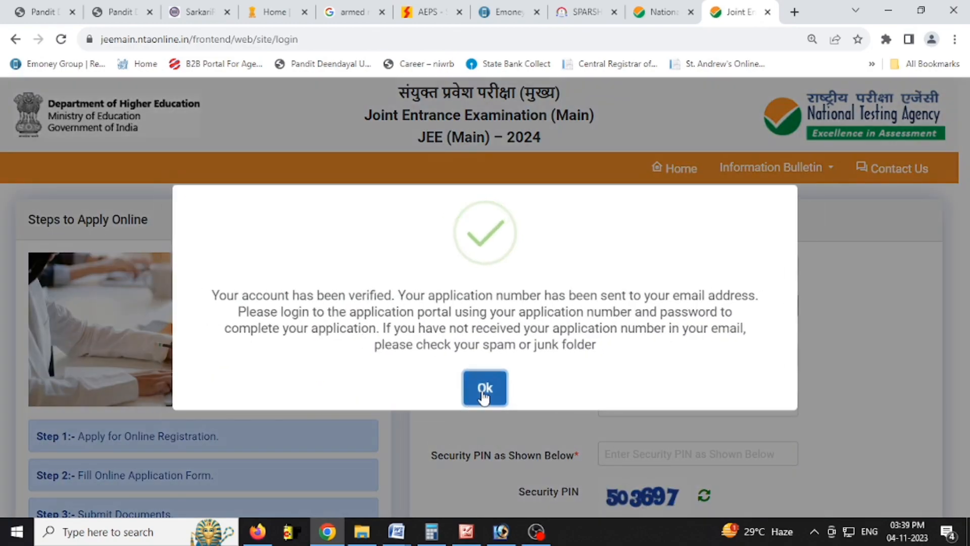
- Dismiss the account-verified message and enter the candidate's application number
{"action": "left_click", "coordinate": [484, 395]}
{"action": "scroll", "coordinate": [447, 356], "scroll_direction": "down", "scroll_amount": 1}
{"action": "scroll", "coordinate": [447, 356], "scroll_direction": "down", "scroll_amount": 2}
{"action": "left_click", "coordinate": [666, 206]}
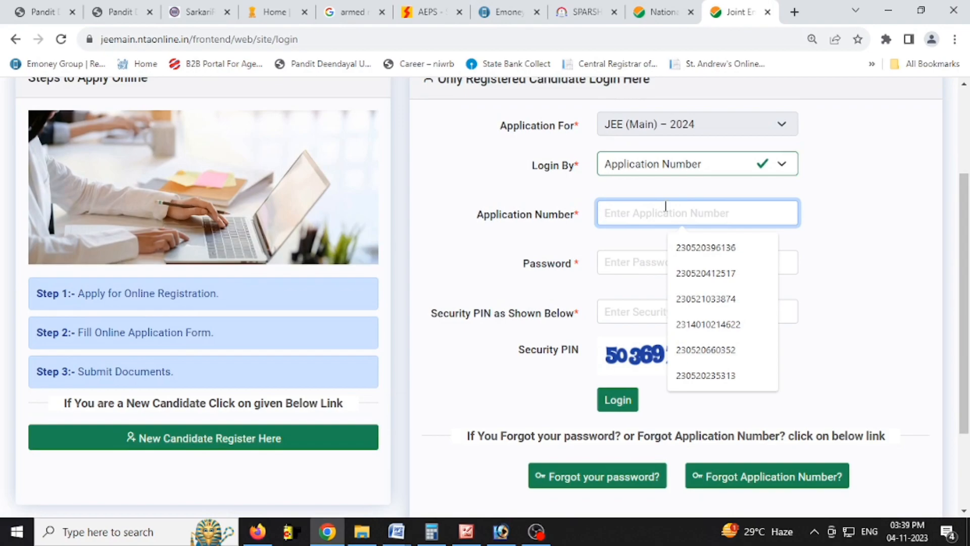
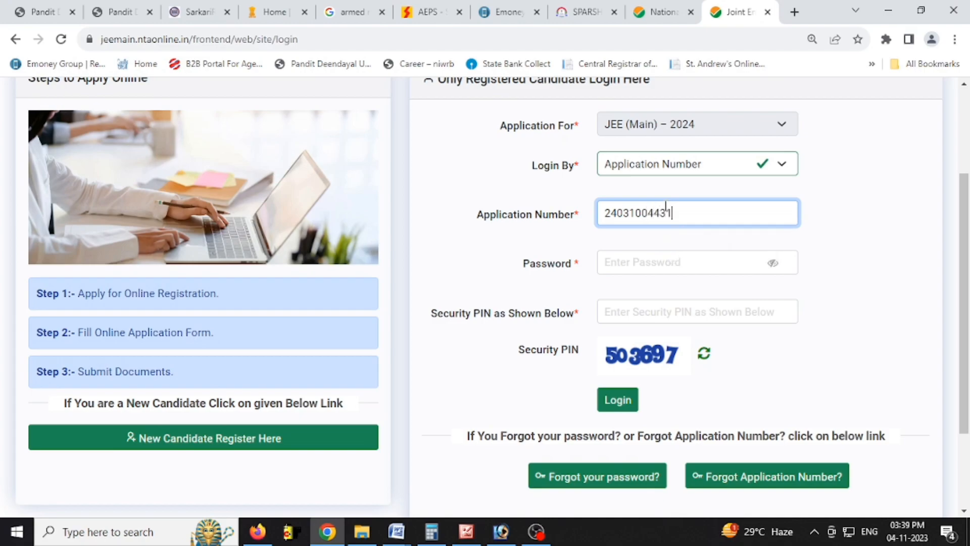
{"action": "double_click", "coordinate": [665, 205]}
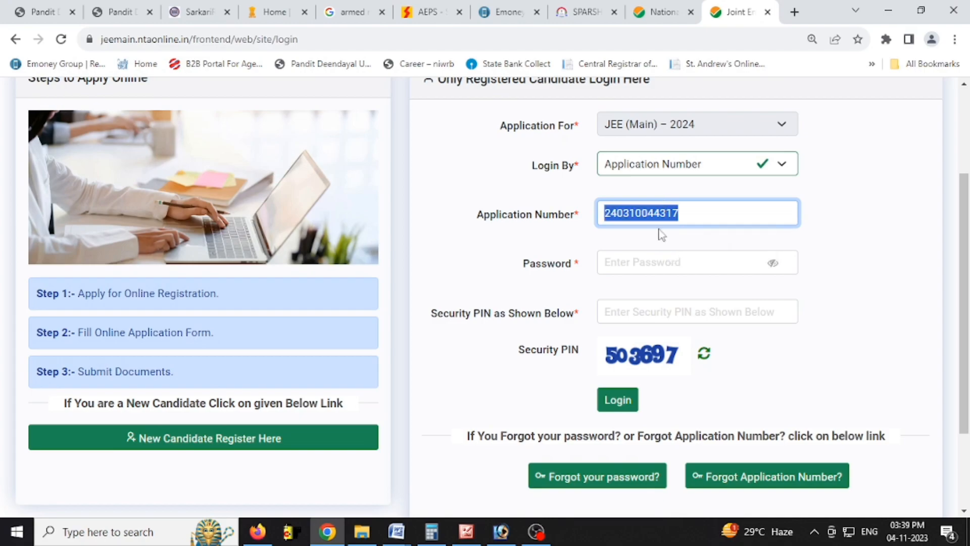
- Enter the account password and security PIN, then log in to the candidate dashboard
{"action": "left_click", "coordinate": [639, 264]}
{"action": "type", "text": "••"}
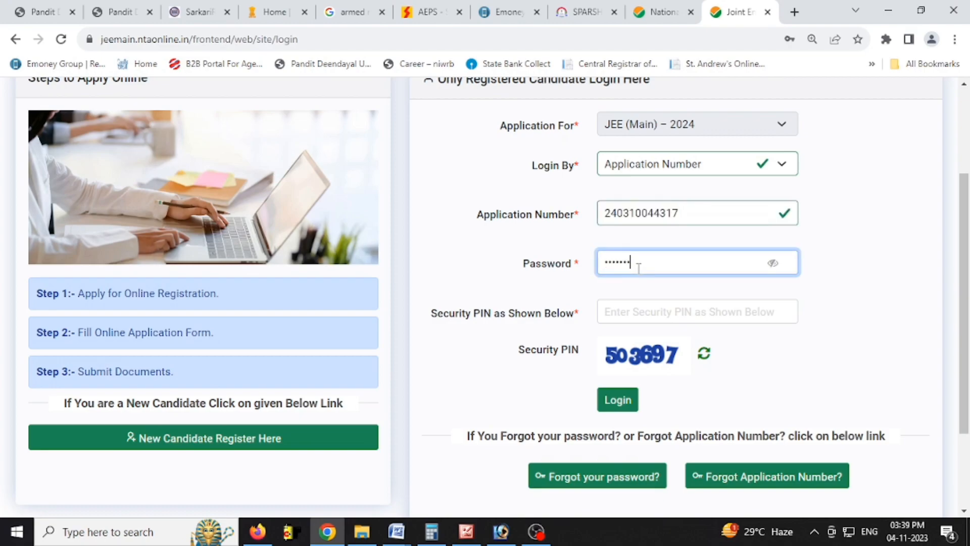
{"action": "left_click", "coordinate": [638, 313]}
{"action": "left_click", "coordinate": [616, 398]}
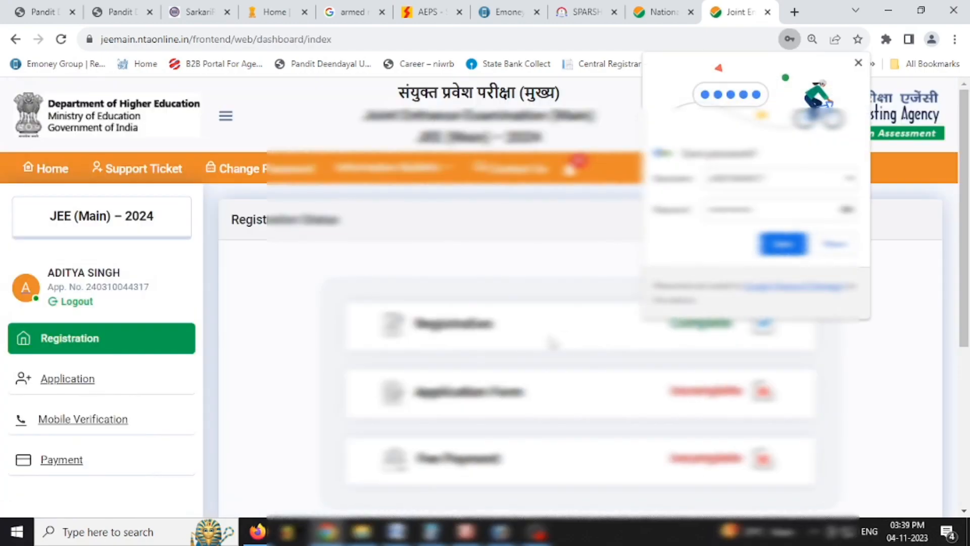
{"action": "scroll", "coordinate": [571, 452], "scroll_direction": "down", "scroll_amount": 4}
- Start the application form, set the 12th-pass state to UTTAR PRADESH and category to General
{"action": "left_click", "coordinate": [573, 451]}
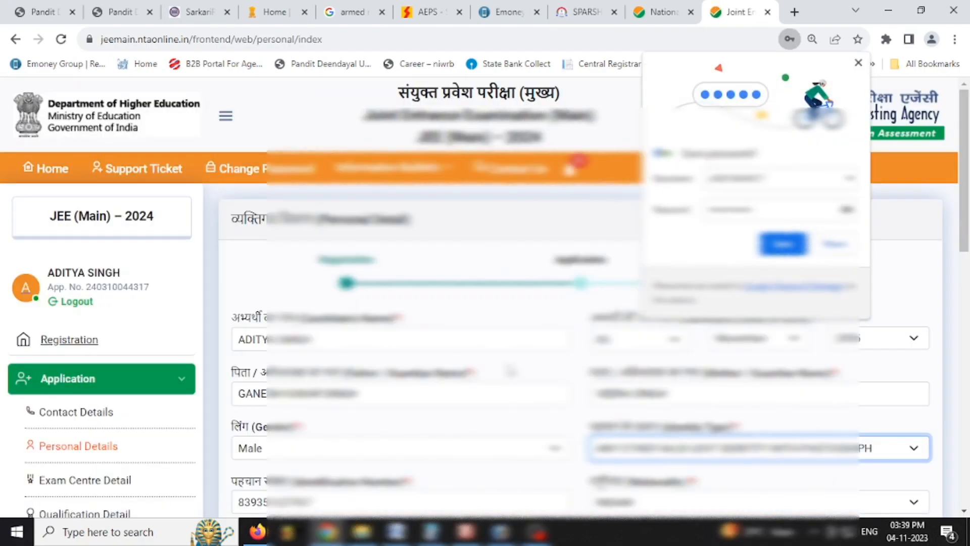
{"action": "left_click", "coordinate": [858, 62]}
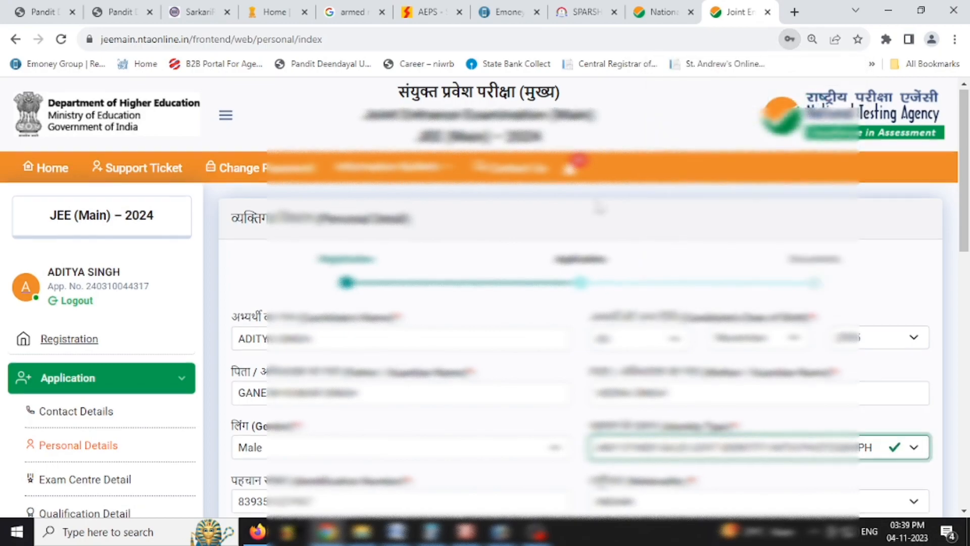
{"action": "scroll", "coordinate": [485, 298], "scroll_direction": "down", "scroll_amount": 3}
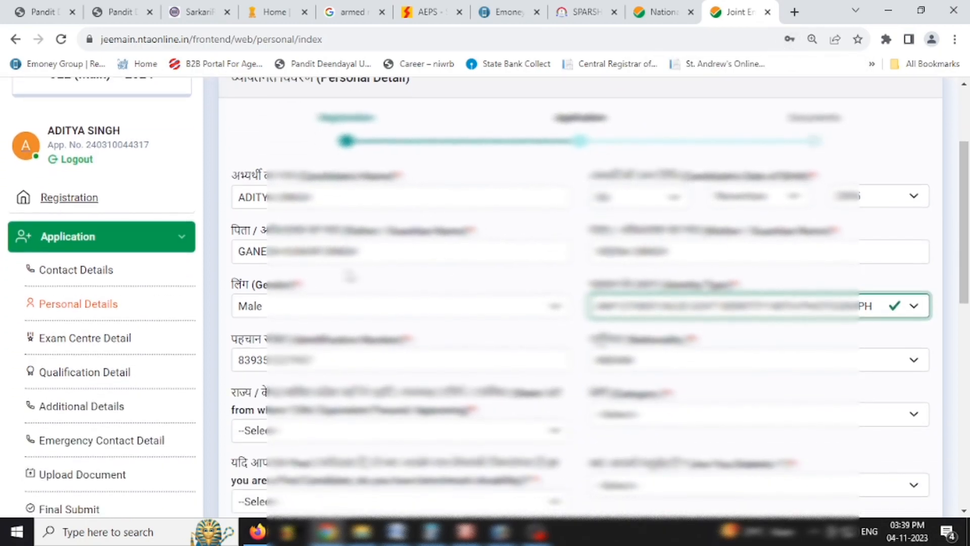
{"action": "scroll", "coordinate": [631, 328], "scroll_direction": "down", "scroll_amount": 2}
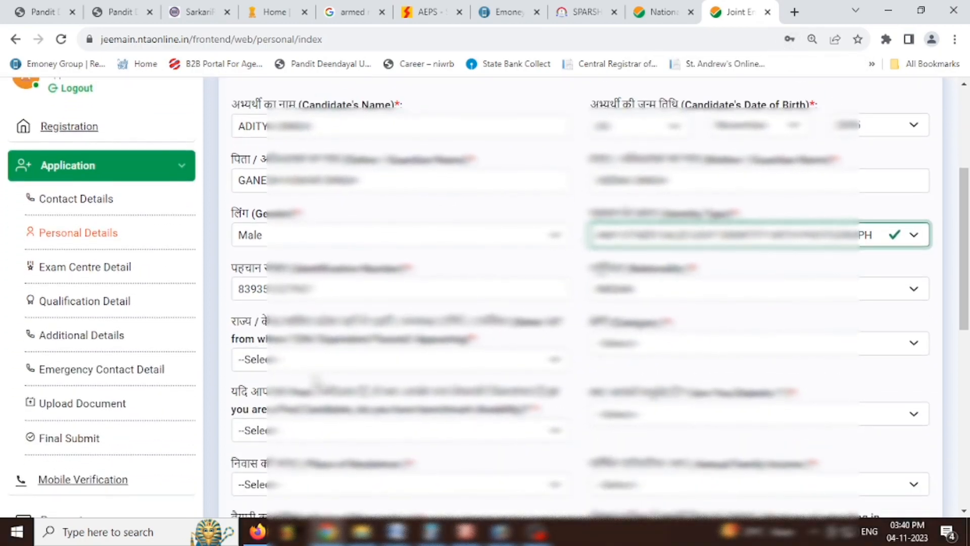
{"action": "left_click", "coordinate": [302, 360]}
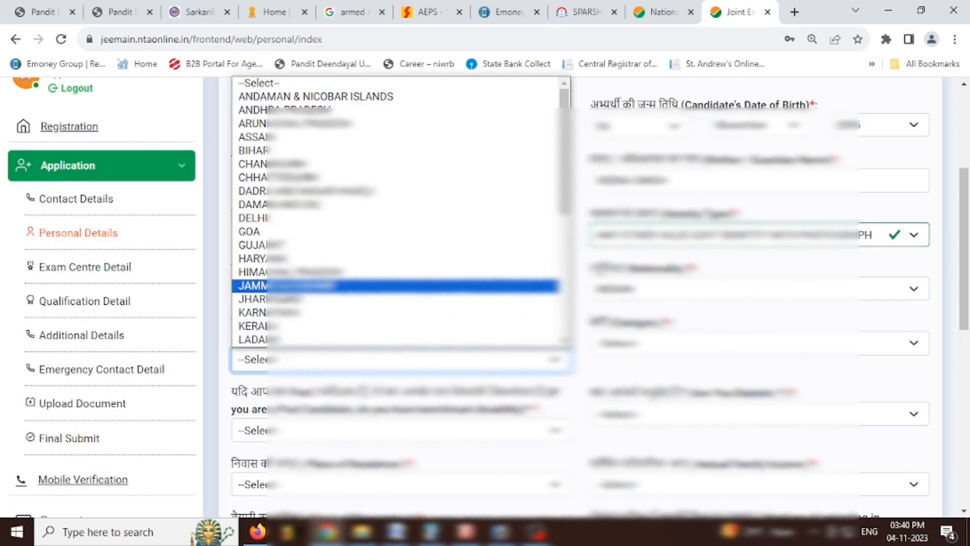
{"action": "key", "text": "u"}
{"action": "key", "text": "Return"}
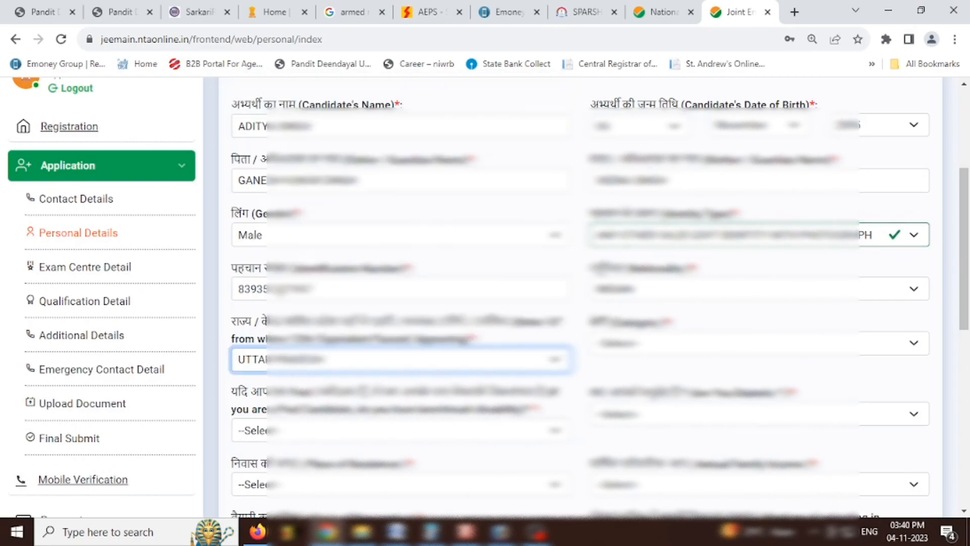
{"action": "left_click", "coordinate": [667, 346]}
{"action": "left_click", "coordinate": [626, 379]}
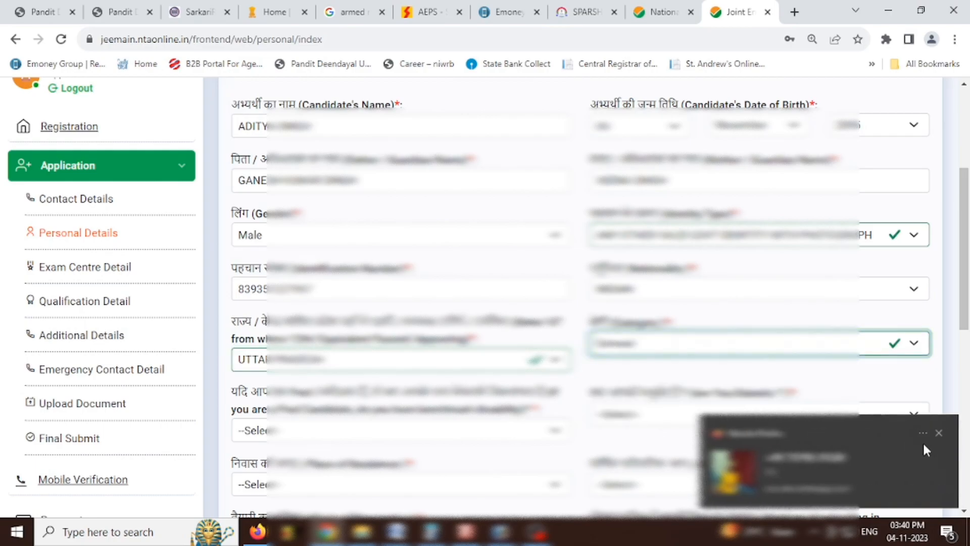
- Answer No to benchmark disability, choose Self-Study preparation and English as schooling medium
{"action": "left_click", "coordinate": [938, 433]}
{"action": "scroll", "coordinate": [422, 337], "scroll_direction": "down", "scroll_amount": 1}
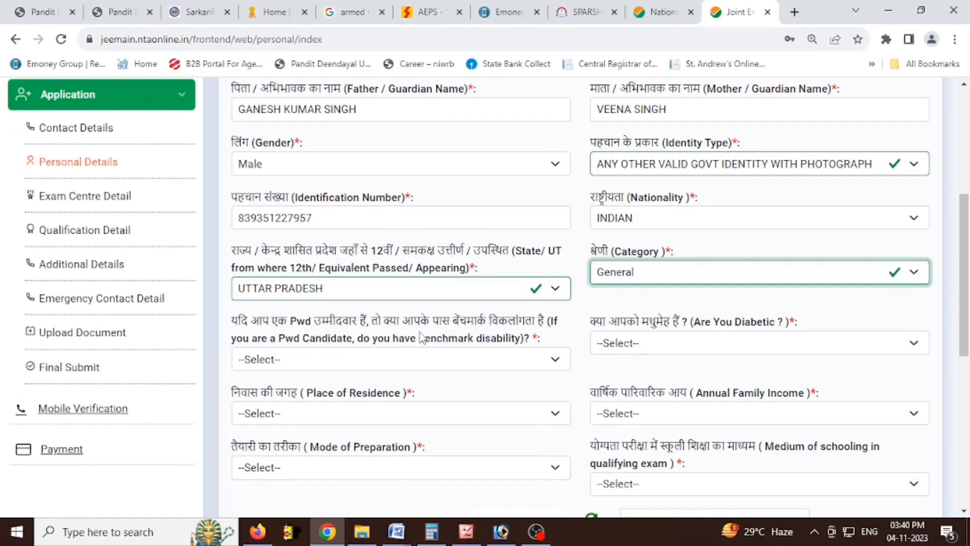
{"action": "left_click", "coordinate": [298, 360]}
{"action": "left_click", "coordinate": [247, 419]}
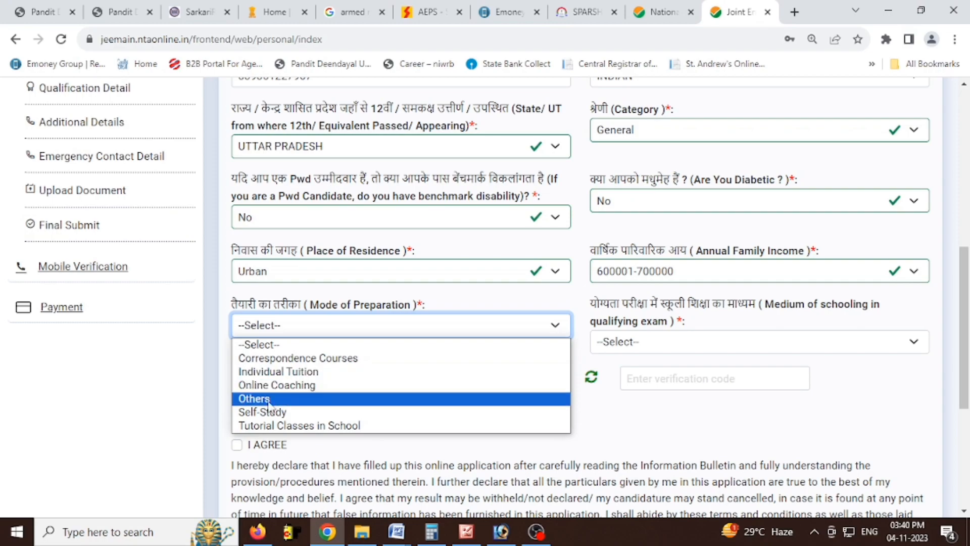
{"action": "left_click", "coordinate": [263, 413]}
{"action": "left_click", "coordinate": [646, 344]}
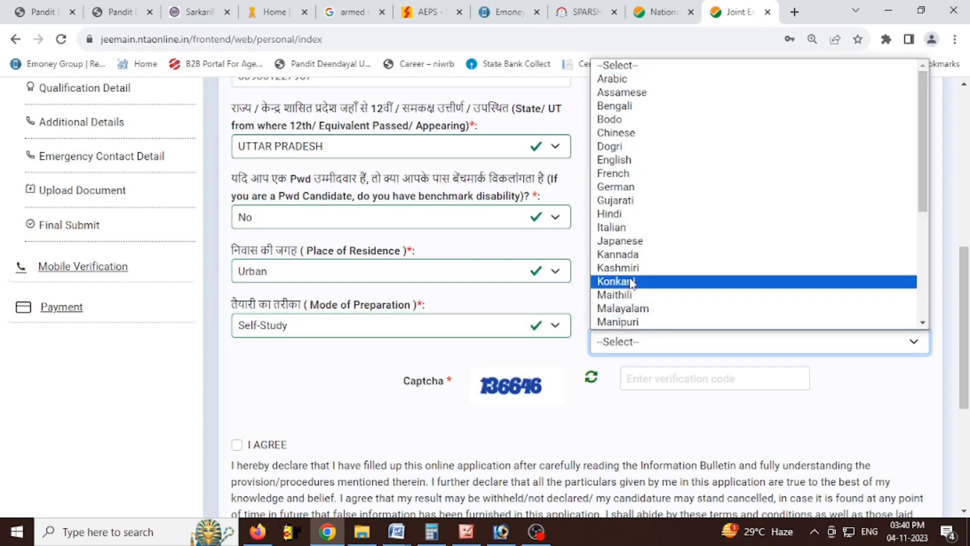
{"action": "key", "text": "e"}
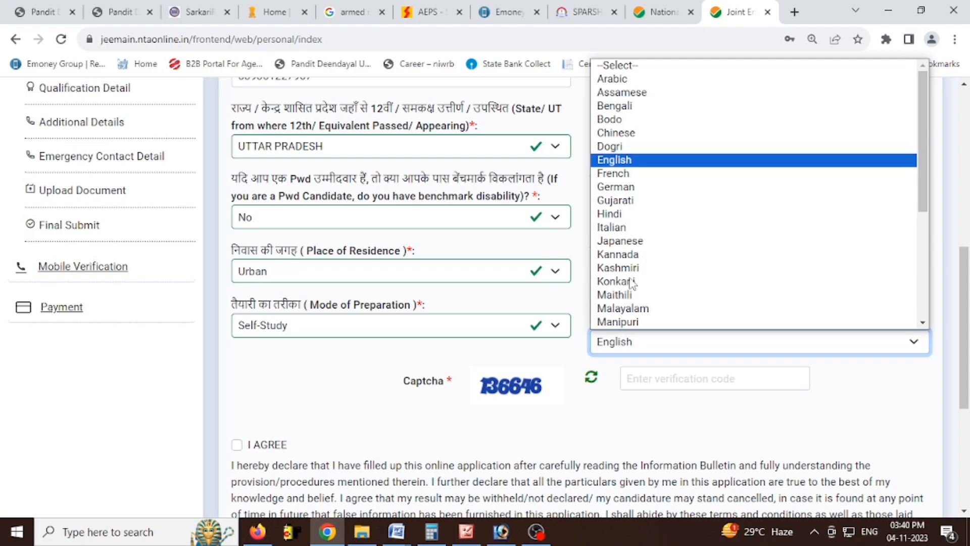
{"action": "key", "text": "Return"}
- Enter the captcha code, accept the declaration and save the personal details
{"action": "left_click_drag", "start_coordinate": [590, 334], "coordinate": [695, 348]}
{"action": "left_click", "coordinate": [663, 385]}
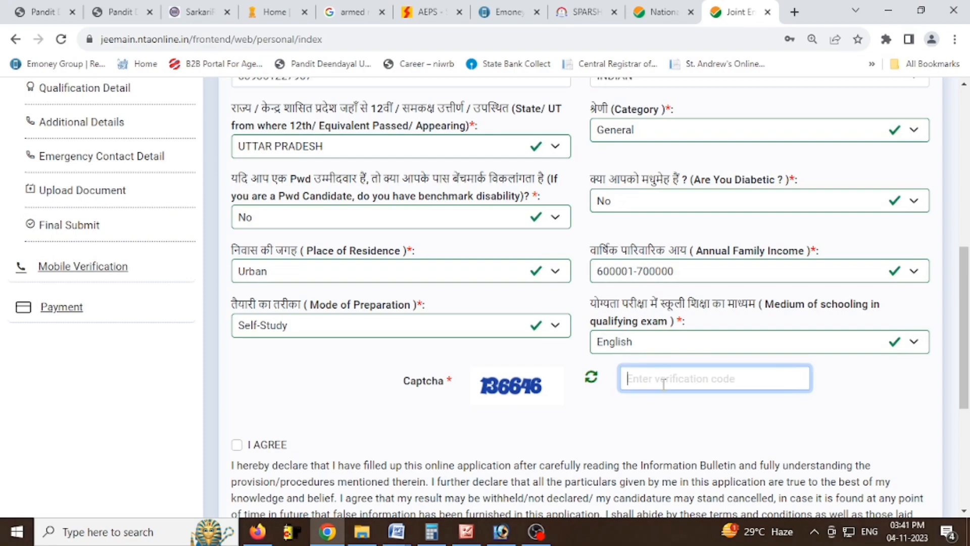
{"action": "type", "text": "136646"}
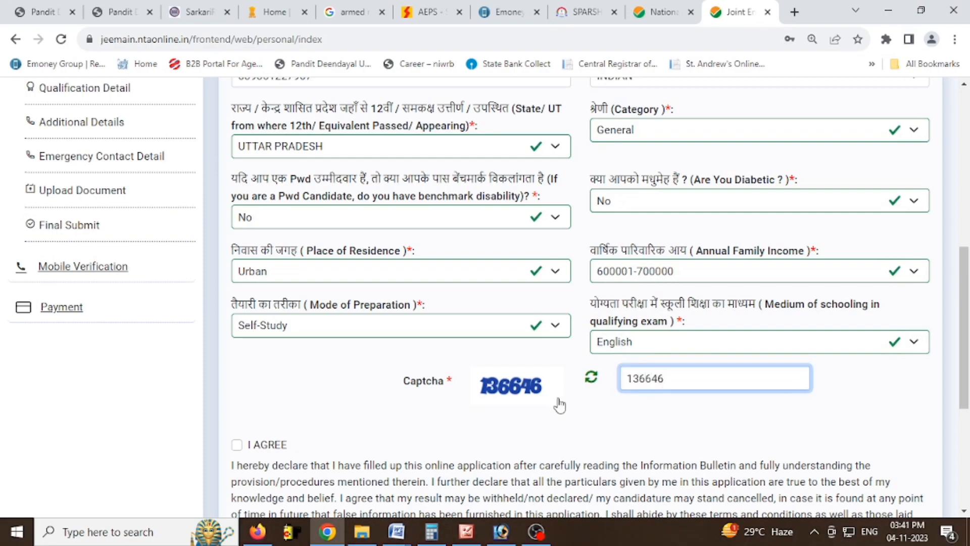
{"action": "scroll", "coordinate": [559, 406], "scroll_direction": "down", "scroll_amount": 1}
{"action": "left_click", "coordinate": [249, 377]}
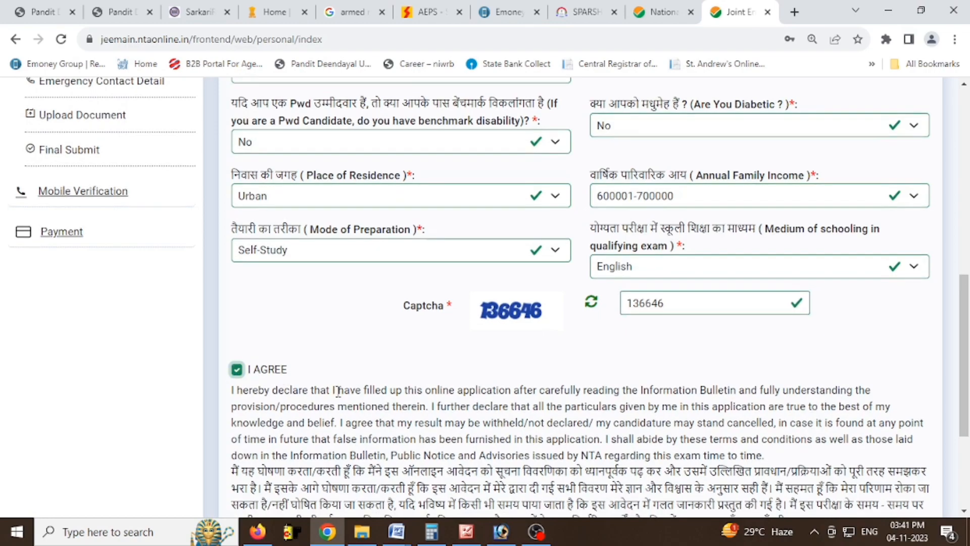
{"action": "scroll", "coordinate": [449, 409], "scroll_direction": "down", "scroll_amount": 3}
{"action": "left_click", "coordinate": [867, 403]}
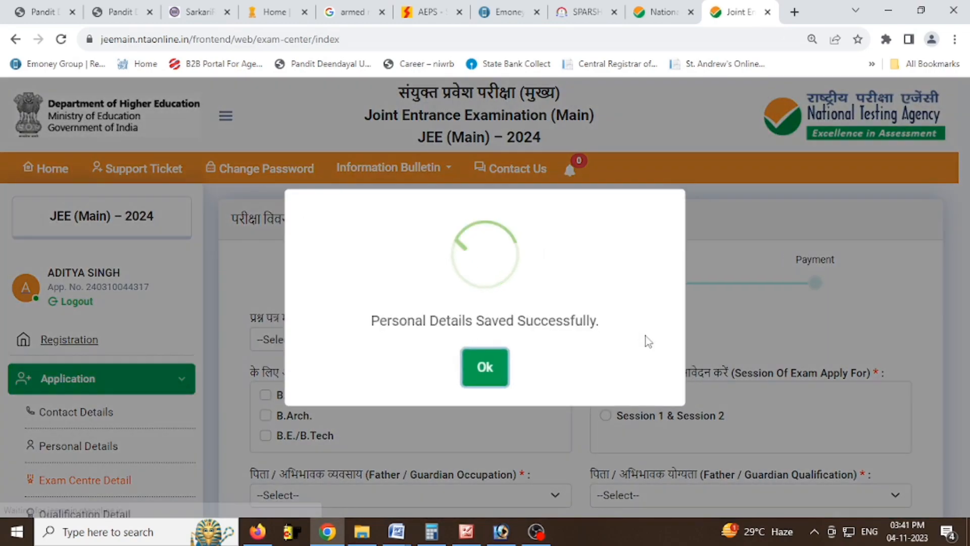
- Choose English question paper medium, apply for B.E./B.Tech and Session 1 only
{"action": "left_click", "coordinate": [485, 367]}
{"action": "scroll", "coordinate": [316, 237], "scroll_direction": "down", "scroll_amount": 2}
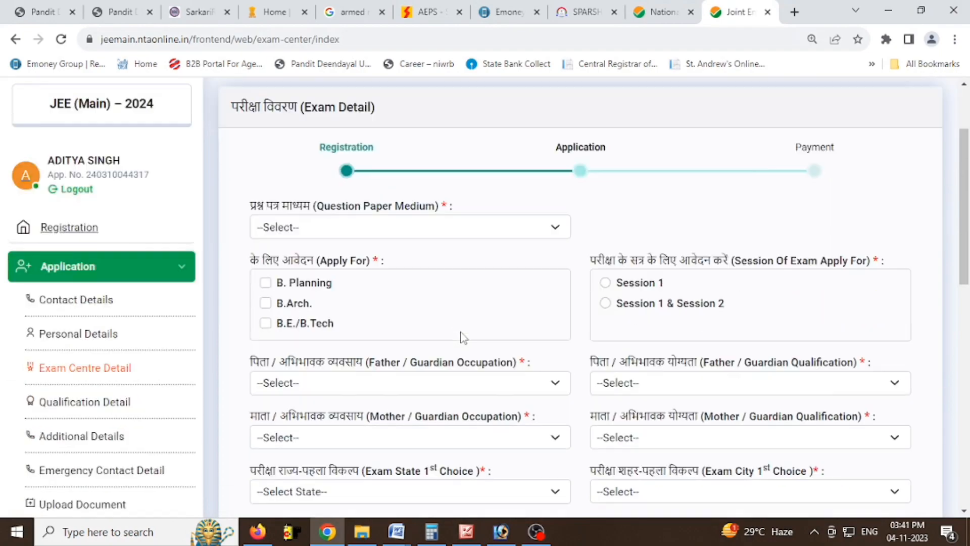
{"action": "left_click", "coordinate": [306, 197]}
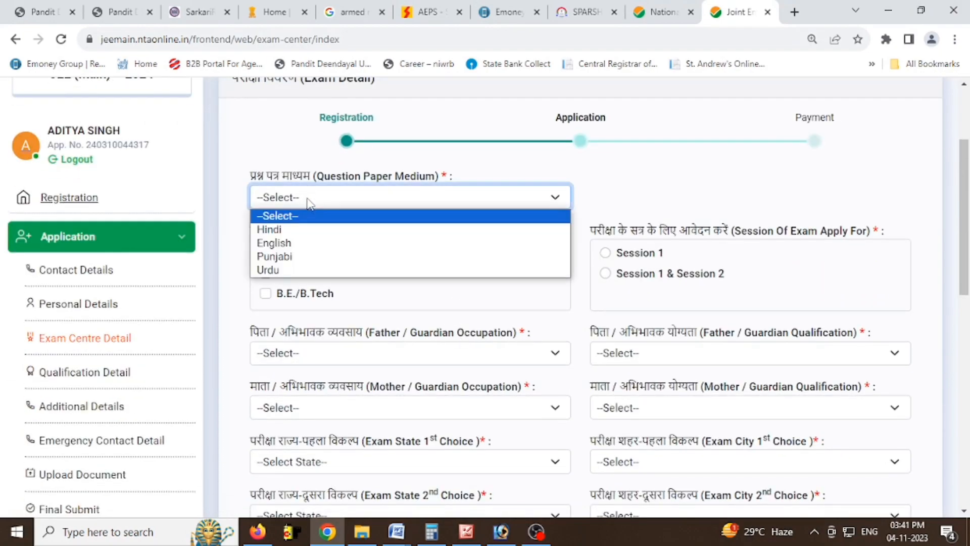
{"action": "left_click", "coordinate": [298, 243]}
{"action": "left_click", "coordinate": [272, 294]}
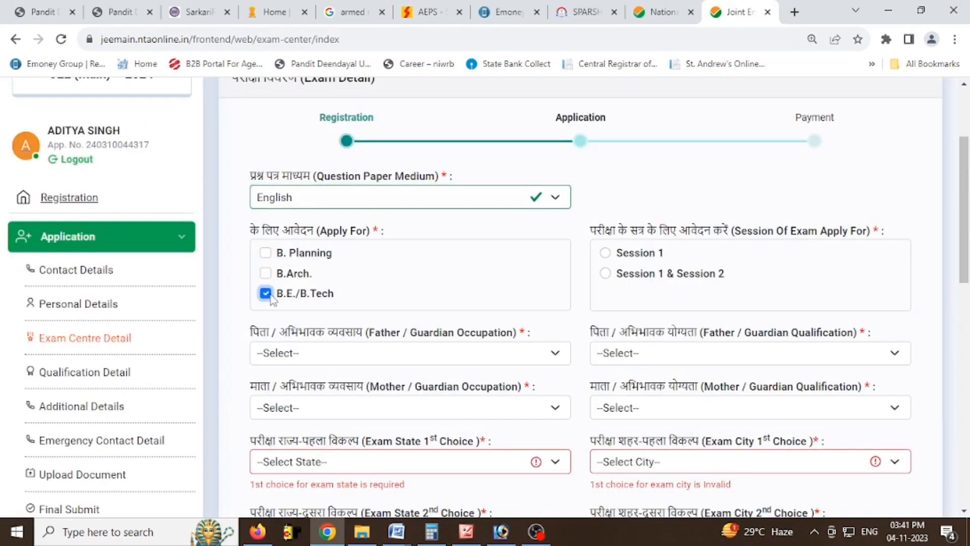
{"action": "left_click", "coordinate": [606, 254]}
- Set father to Government Service, Graduate and mother to Others, Matriculate
{"action": "scroll", "coordinate": [589, 253], "scroll_direction": "down", "scroll_amount": 1}
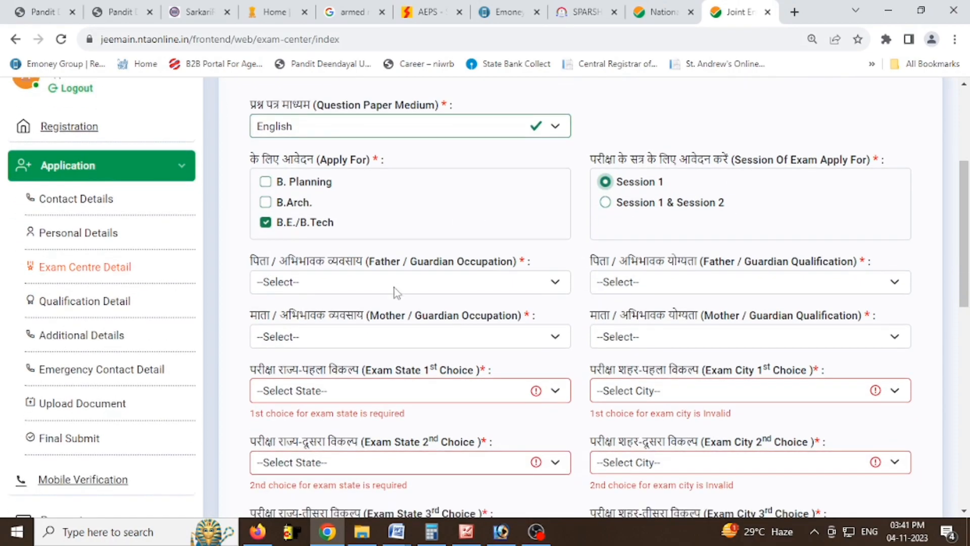
{"action": "left_click", "coordinate": [329, 284]}
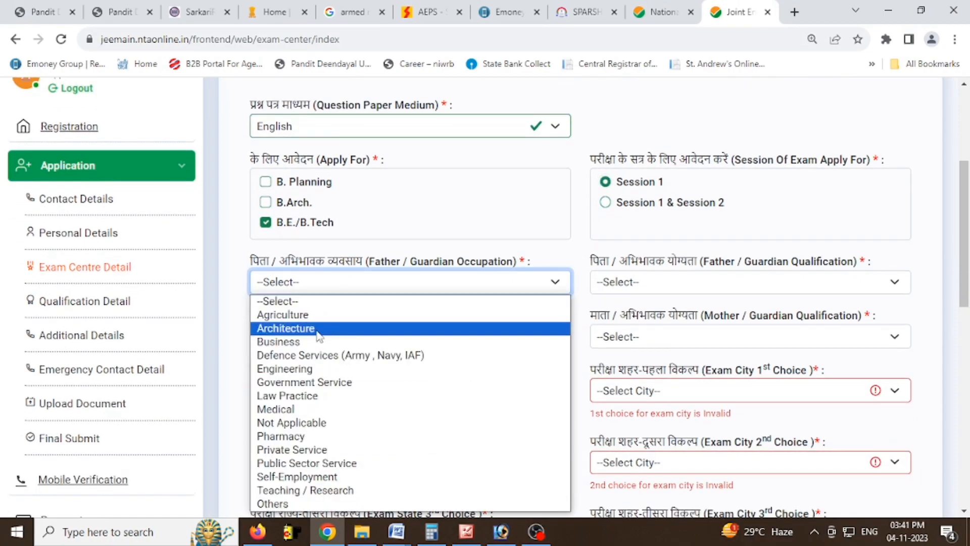
{"action": "left_click", "coordinate": [336, 382]}
{"action": "left_click", "coordinate": [644, 288]}
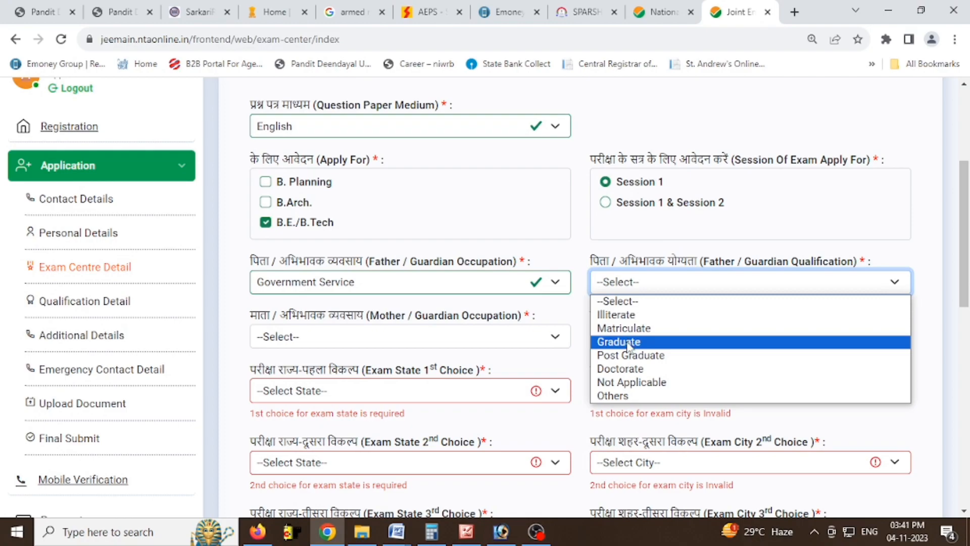
{"action": "left_click", "coordinate": [626, 328]}
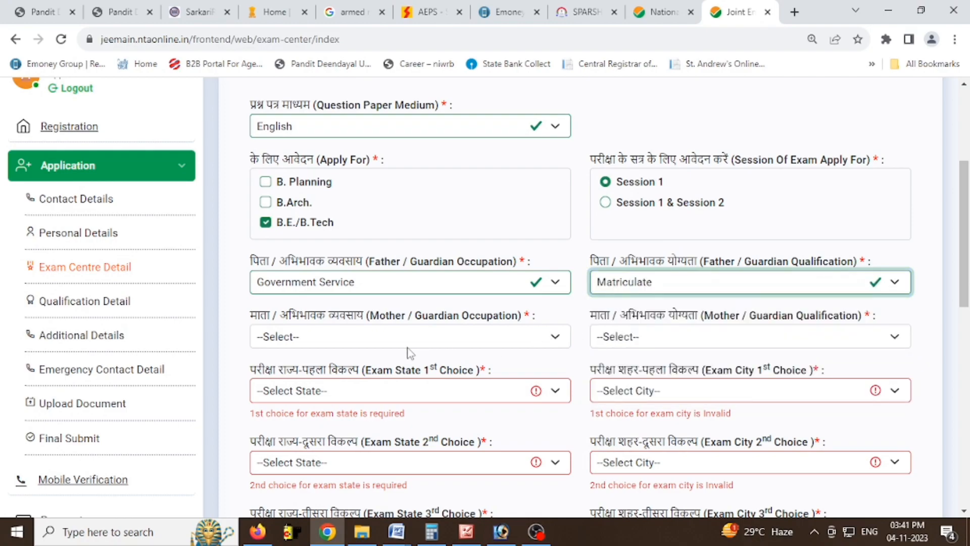
{"action": "left_click", "coordinate": [310, 337]}
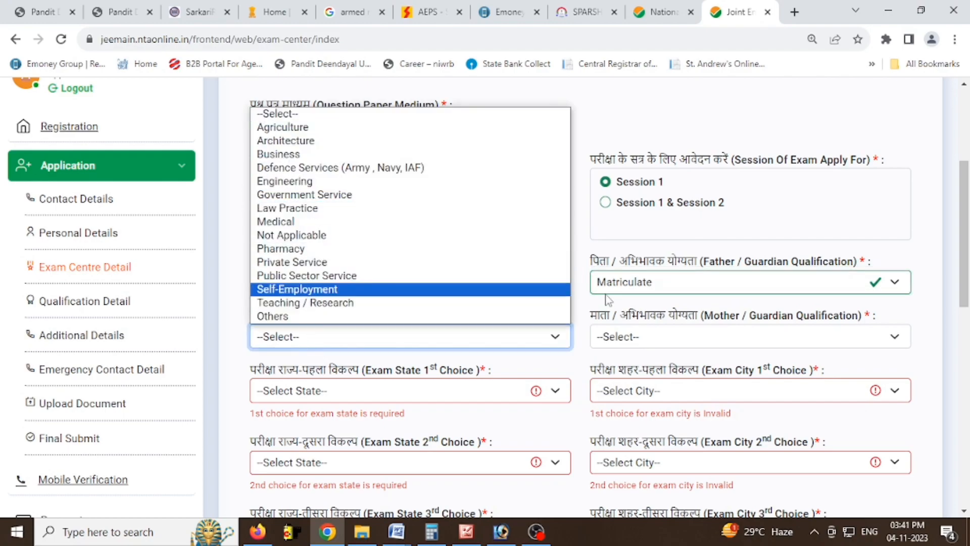
{"action": "left_click", "coordinate": [628, 284]}
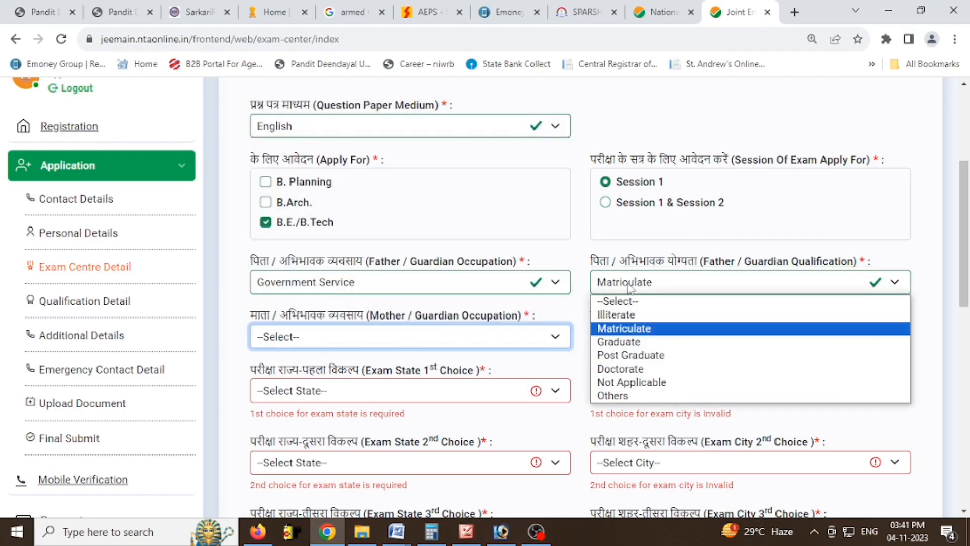
{"action": "left_click", "coordinate": [623, 345]}
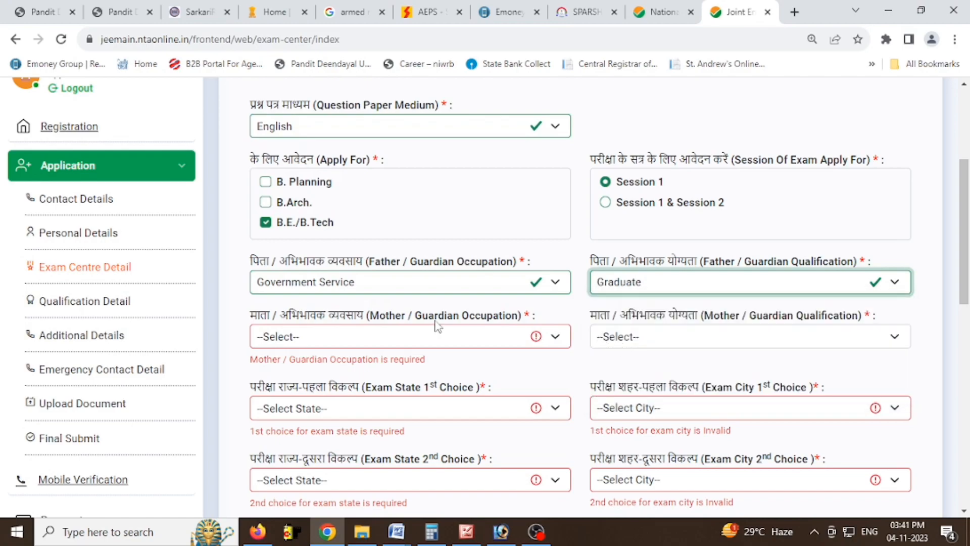
{"action": "left_click", "coordinate": [335, 336]}
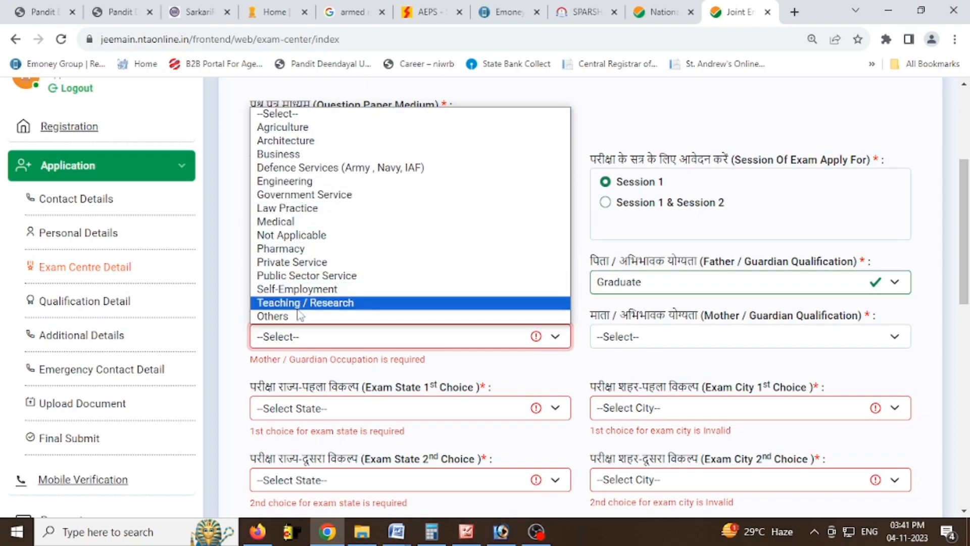
{"action": "left_click", "coordinate": [272, 315]}
{"action": "left_click", "coordinate": [642, 334]}
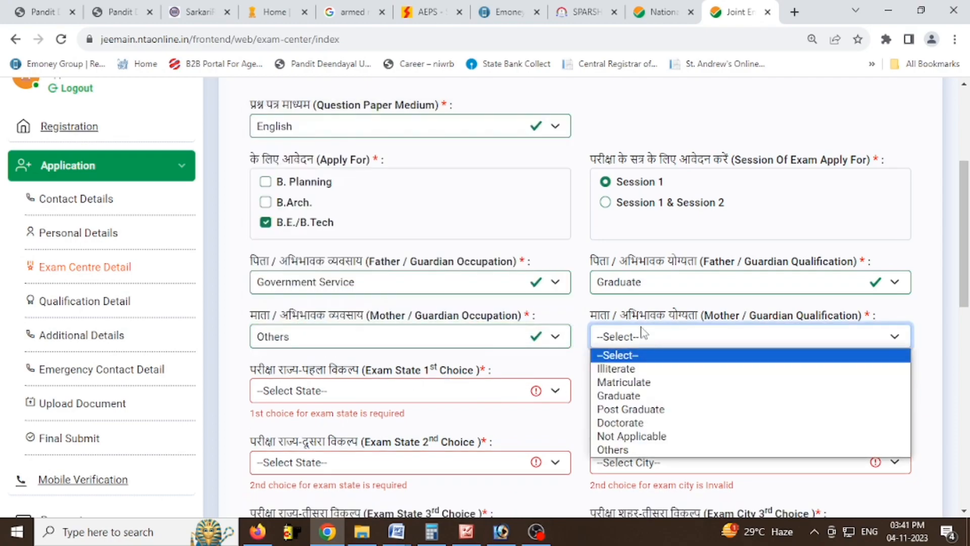
{"action": "left_click", "coordinate": [626, 383]}
- Choose UTTAR PRADESH as the first-choice exam state
{"action": "scroll", "coordinate": [463, 369], "scroll_direction": "down", "scroll_amount": 2}
{"action": "scroll", "coordinate": [462, 369], "scroll_direction": "down", "scroll_amount": 2}
{"action": "left_click", "coordinate": [344, 250]}
{"action": "left_click", "coordinate": [324, 277]}
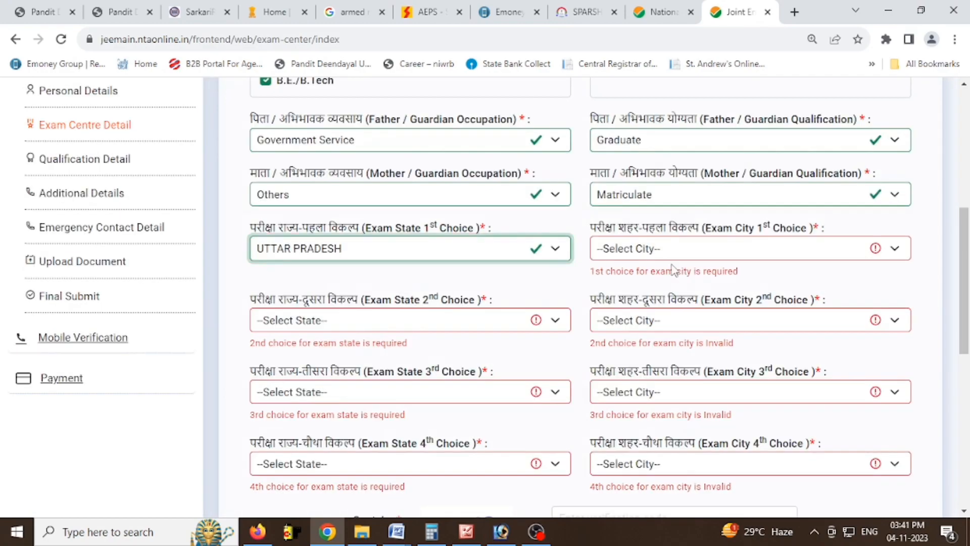
- Pick GORAKHPUR as first exam city, and Uttar Pradesh with BASTI as second choice
{"action": "left_click", "coordinate": [669, 256]}
{"action": "type", "text": "go"}
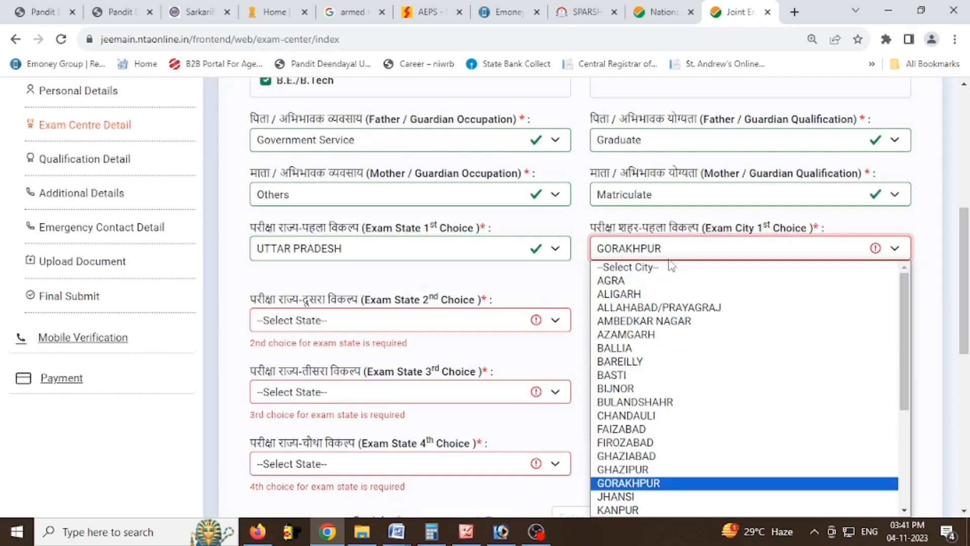
{"action": "key", "text": "Return"}
{"action": "left_click", "coordinate": [331, 309]}
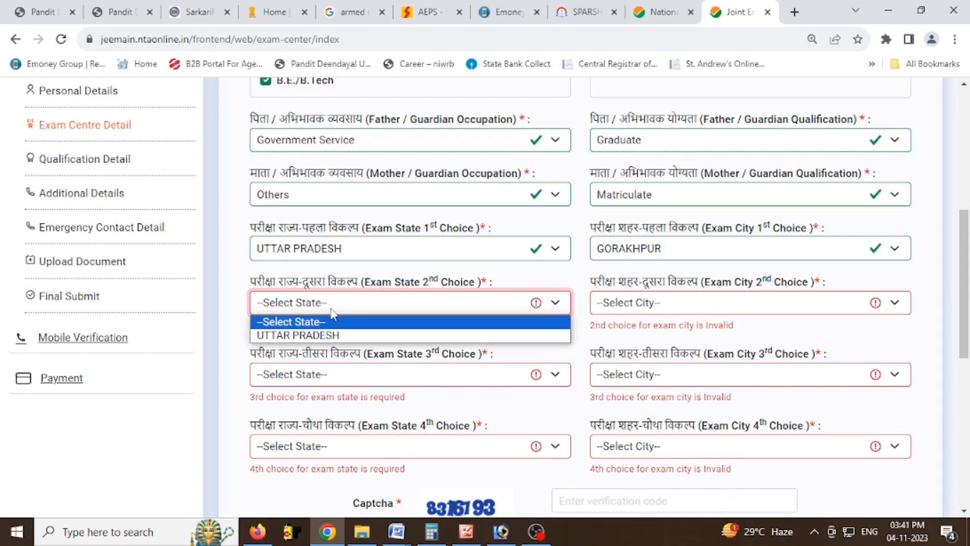
{"action": "key", "text": "Down"}
{"action": "key", "text": "Return"}
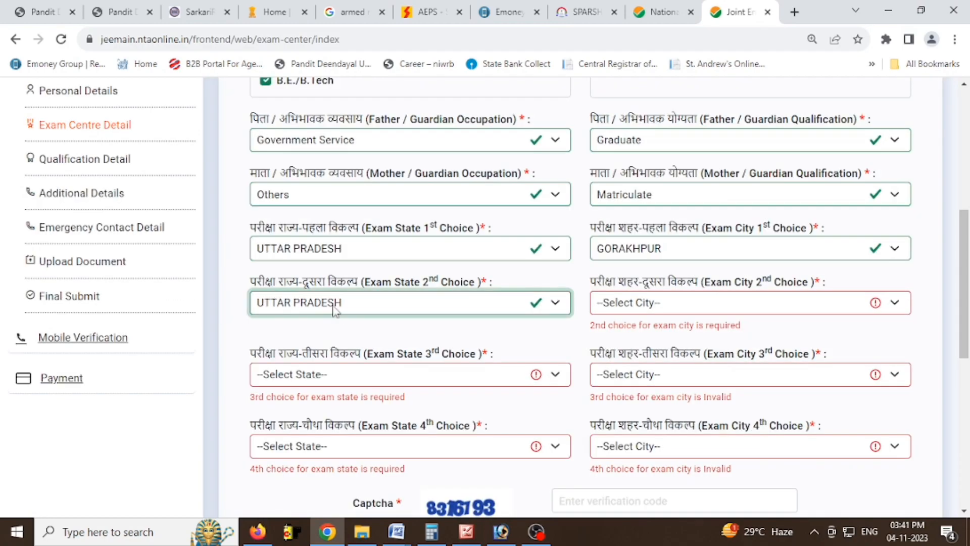
{"action": "left_click", "coordinate": [703, 305]}
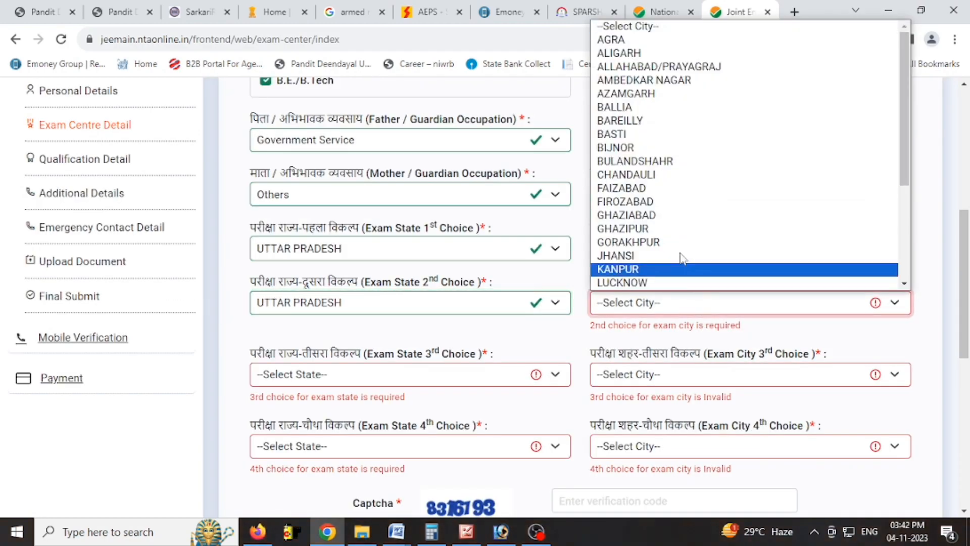
{"action": "left_click", "coordinate": [629, 139]}
- Set the third exam choice to UTTAR PRADESH with LUCKNOW as the city
{"action": "left_click", "coordinate": [350, 360]}
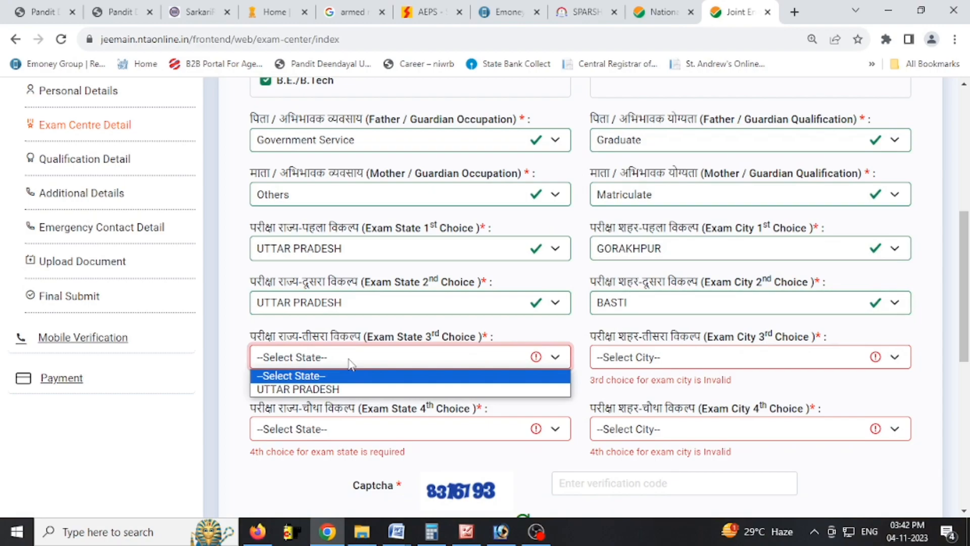
{"action": "left_click", "coordinate": [349, 389]}
{"action": "left_click", "coordinate": [616, 360]}
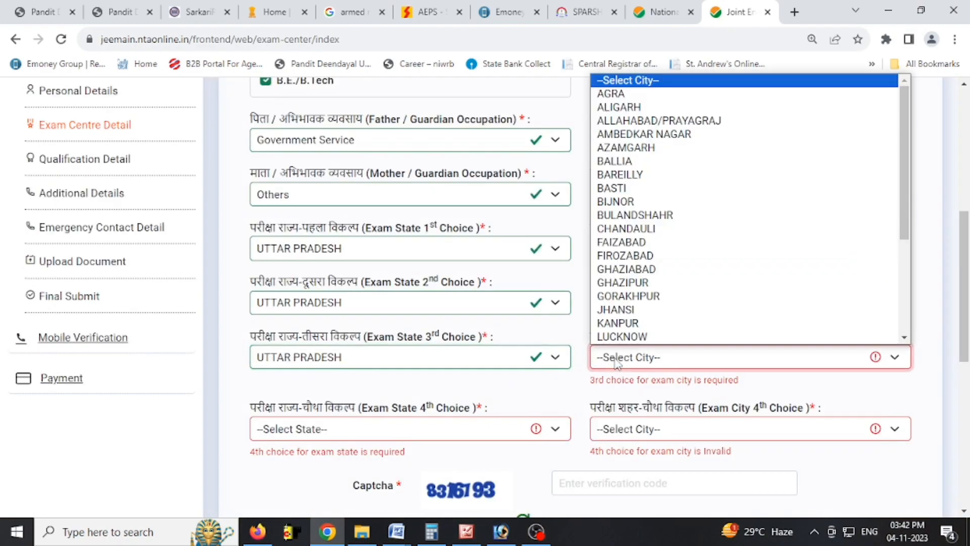
{"action": "scroll", "coordinate": [644, 265], "scroll_direction": "down", "scroll_amount": 4}
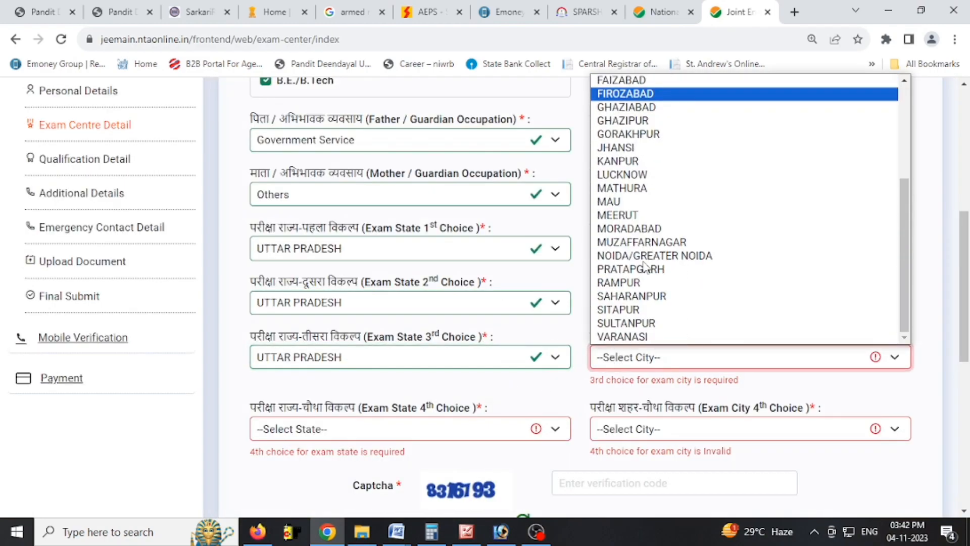
{"action": "scroll", "coordinate": [644, 265], "scroll_direction": "up", "scroll_amount": 4}
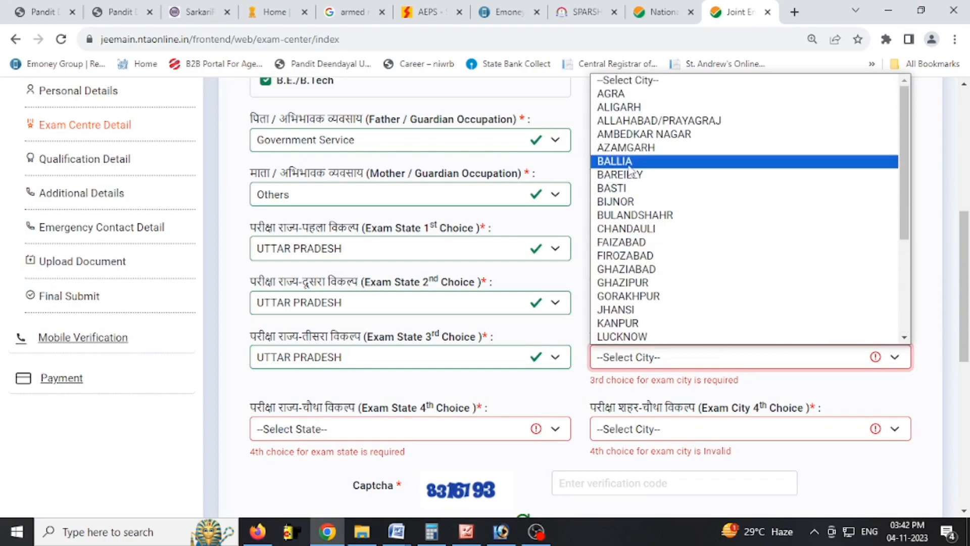
{"action": "scroll", "coordinate": [644, 246], "scroll_direction": "down", "scroll_amount": 3}
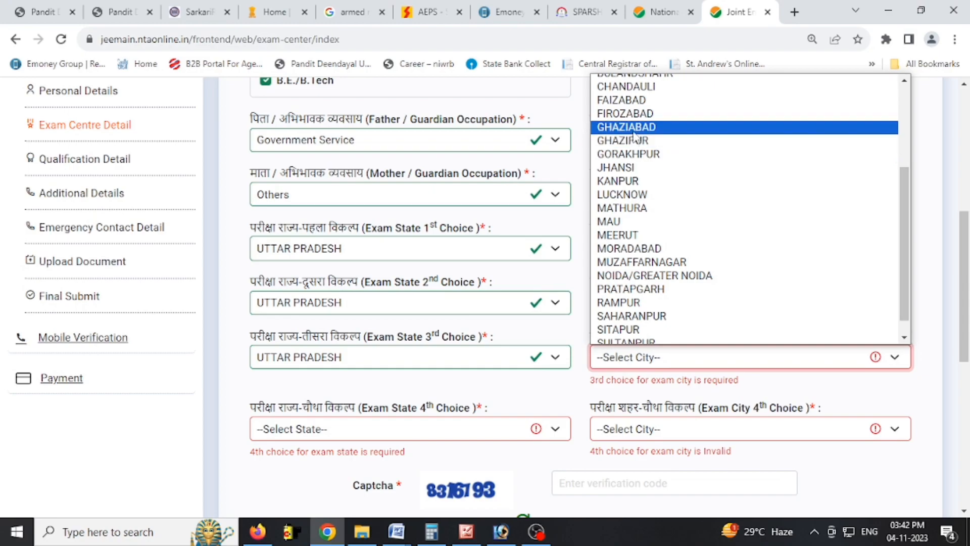
{"action": "scroll", "coordinate": [631, 230], "scroll_direction": "down", "scroll_amount": 1}
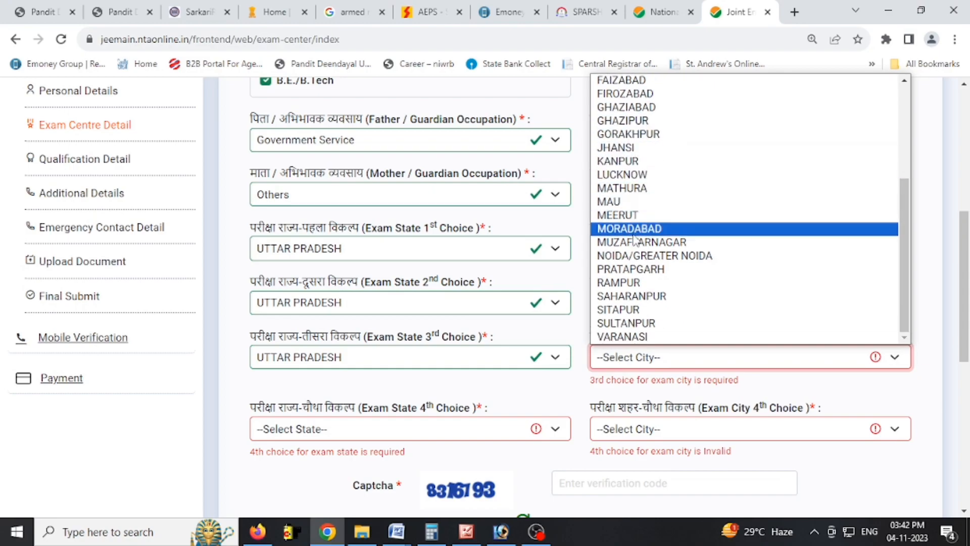
{"action": "left_click", "coordinate": [631, 174]}
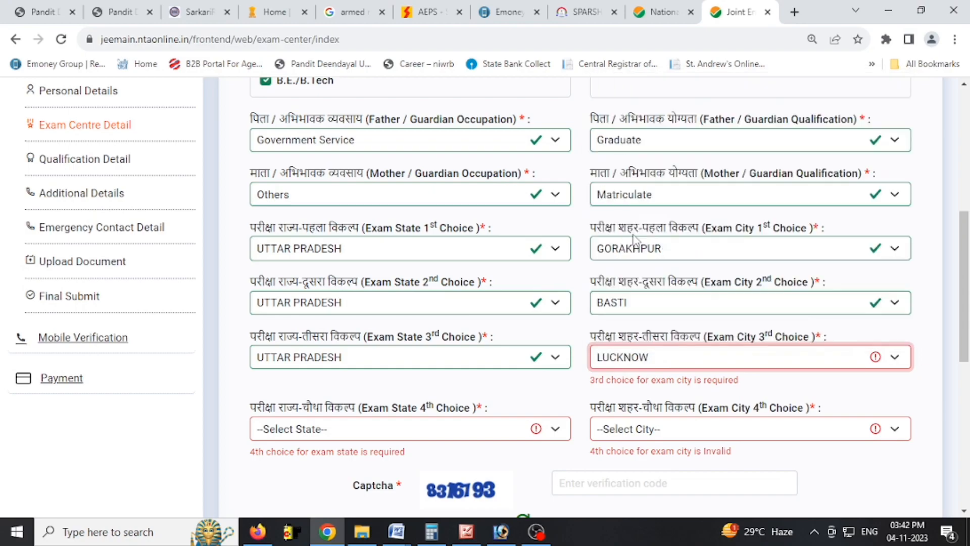
- Set the fourth exam choice to UTTAR PRADESH with KANPUR as the city
{"action": "left_click", "coordinate": [314, 412]}
{"action": "key", "text": "Down"}
{"action": "key", "text": "Return"}
{"action": "left_click", "coordinate": [679, 412]}
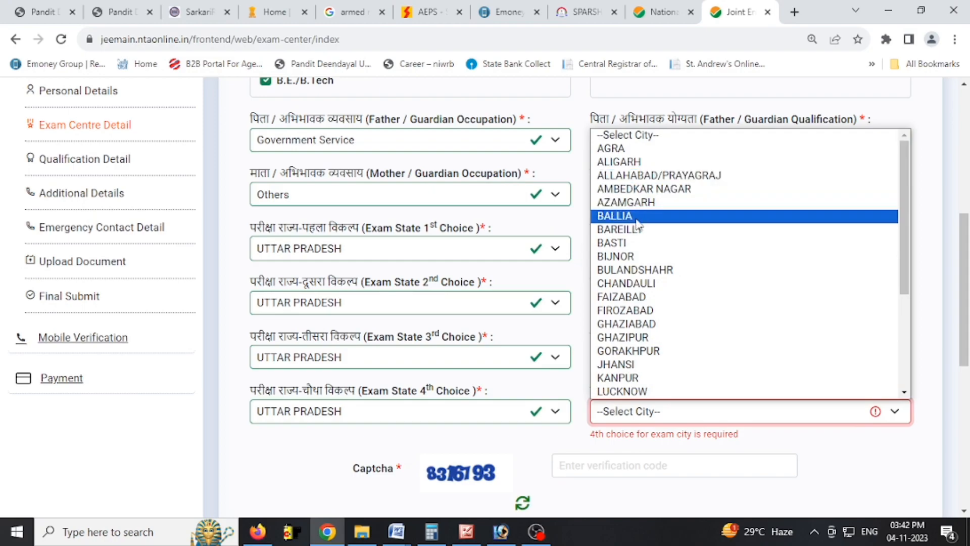
{"action": "scroll", "coordinate": [635, 364], "scroll_direction": "down", "scroll_amount": 2}
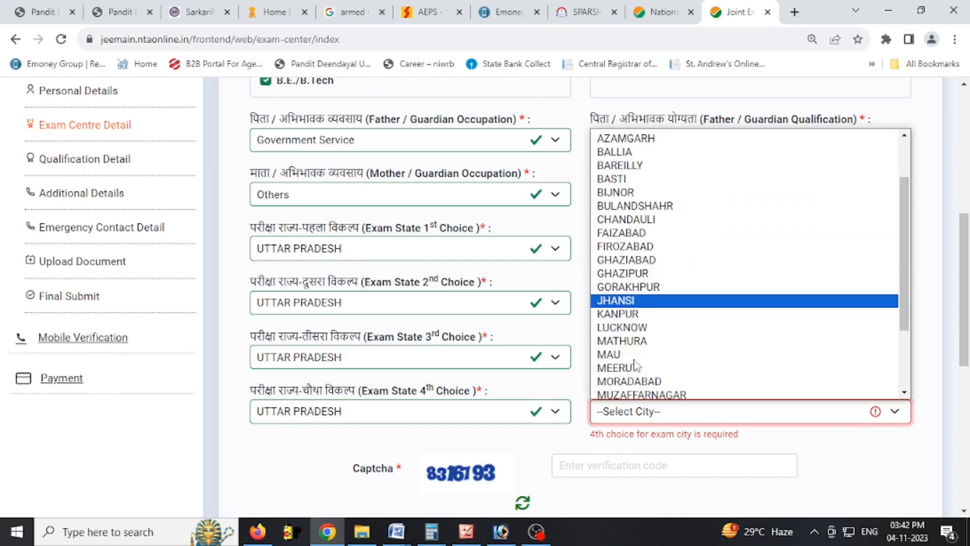
{"action": "scroll", "coordinate": [635, 364], "scroll_direction": "down", "scroll_amount": 2}
{"action": "left_click", "coordinate": [630, 239]}
- Enter the captcha code, agree to the declaration and save the exam centre details
{"action": "left_click", "coordinate": [631, 449]}
{"action": "type", "text": "83"}
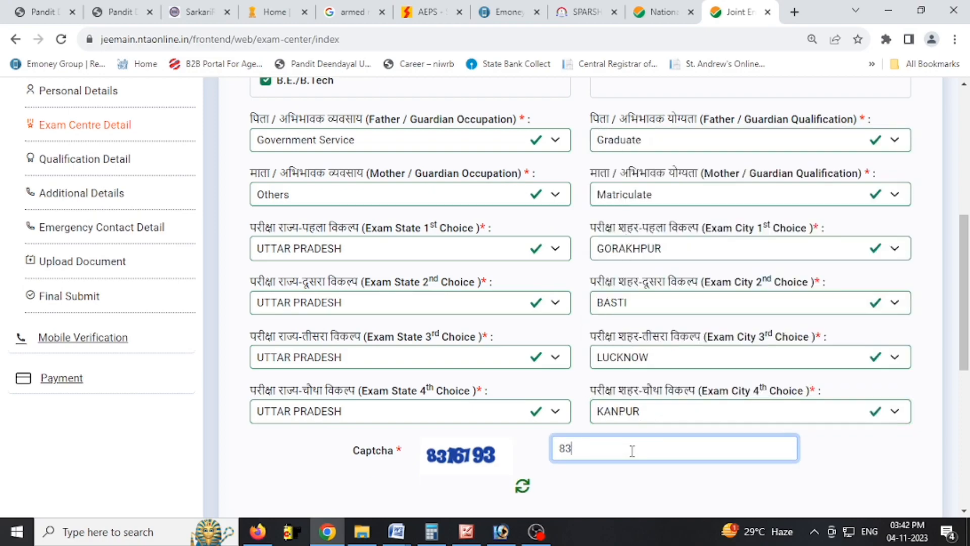
{"action": "type", "text": "161"}
{"action": "type", "text": "93"}
{"action": "left_click", "coordinate": [620, 500]}
{"action": "scroll", "coordinate": [571, 435], "scroll_direction": "down", "scroll_amount": 3}
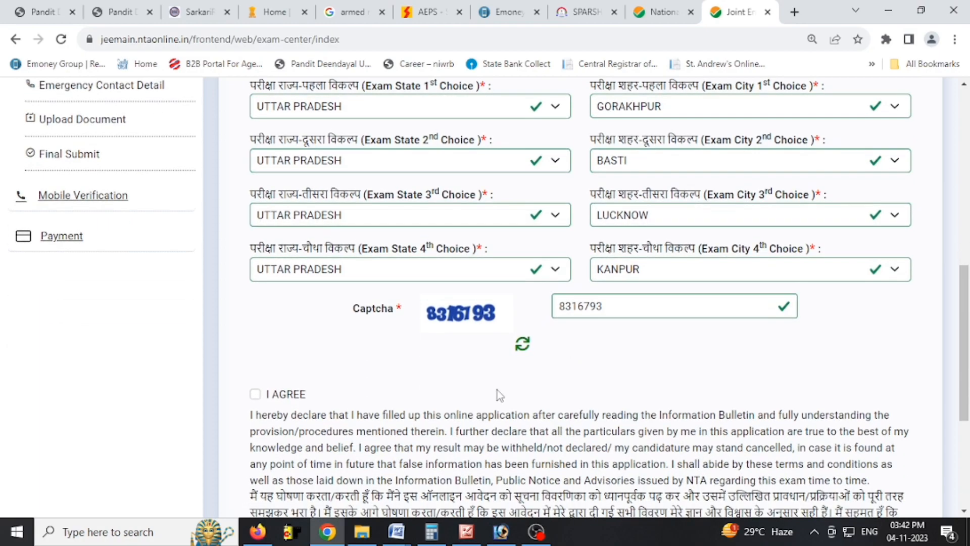
{"action": "left_click", "coordinate": [255, 394]}
{"action": "scroll", "coordinate": [399, 401], "scroll_direction": "down", "scroll_amount": 5}
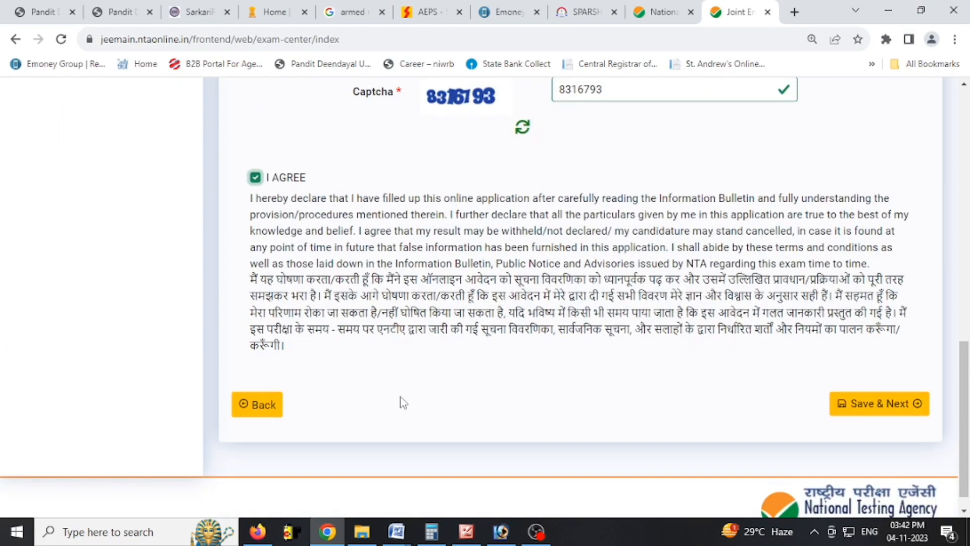
{"action": "left_click", "coordinate": [865, 385]}
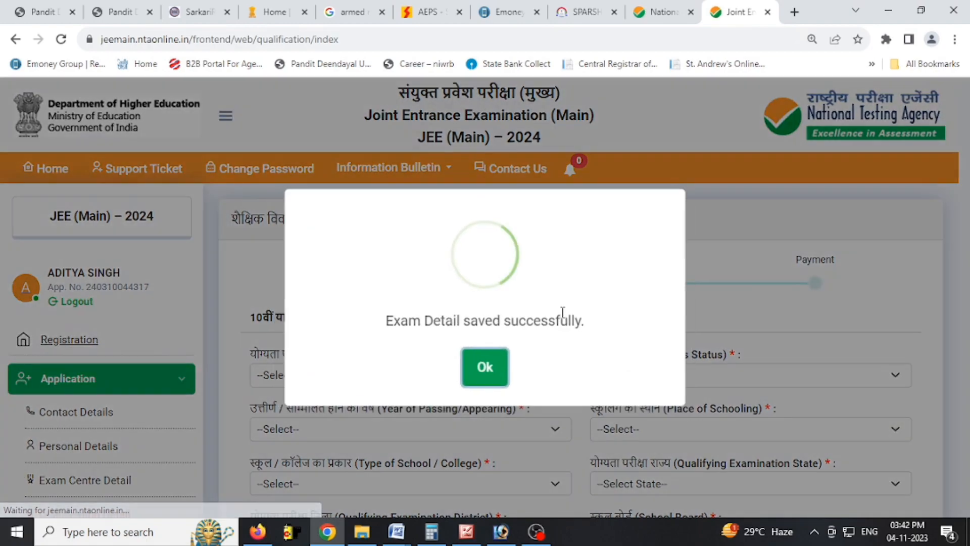
- Set qualifying exam to 10th or equivalent, status Passed, year of passing 2022
{"action": "left_click", "coordinate": [482, 365]}
{"action": "scroll", "coordinate": [355, 294], "scroll_direction": "down", "scroll_amount": 2}
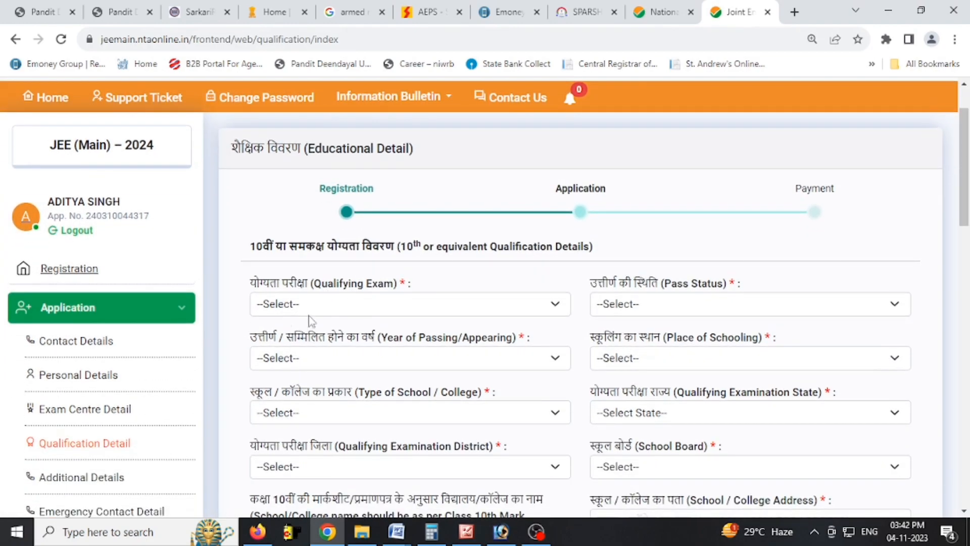
{"action": "scroll", "coordinate": [323, 313], "scroll_direction": "down", "scroll_amount": 1}
{"action": "left_click", "coordinate": [310, 233]}
{"action": "left_click", "coordinate": [313, 264]}
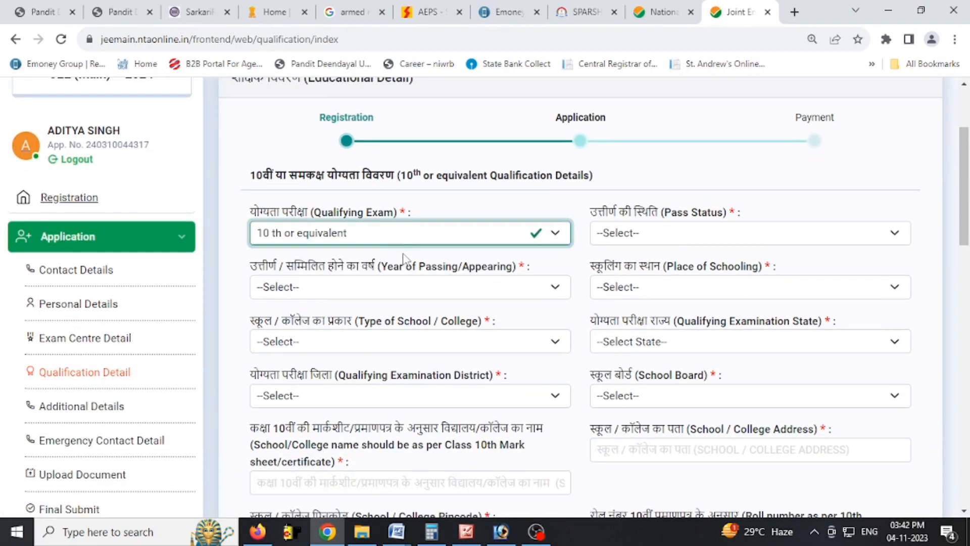
{"action": "left_click", "coordinate": [645, 238]}
{"action": "left_click", "coordinate": [627, 268]}
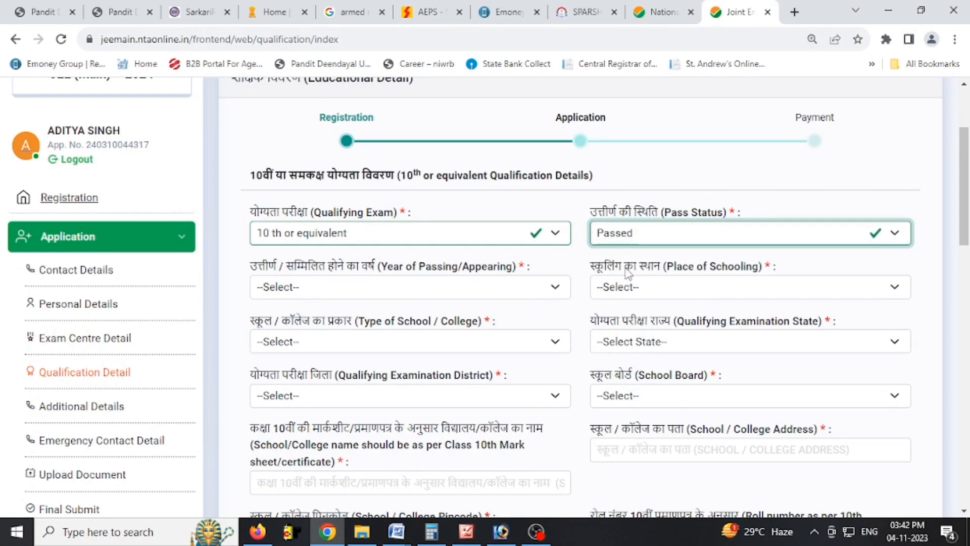
{"action": "left_click", "coordinate": [333, 288]}
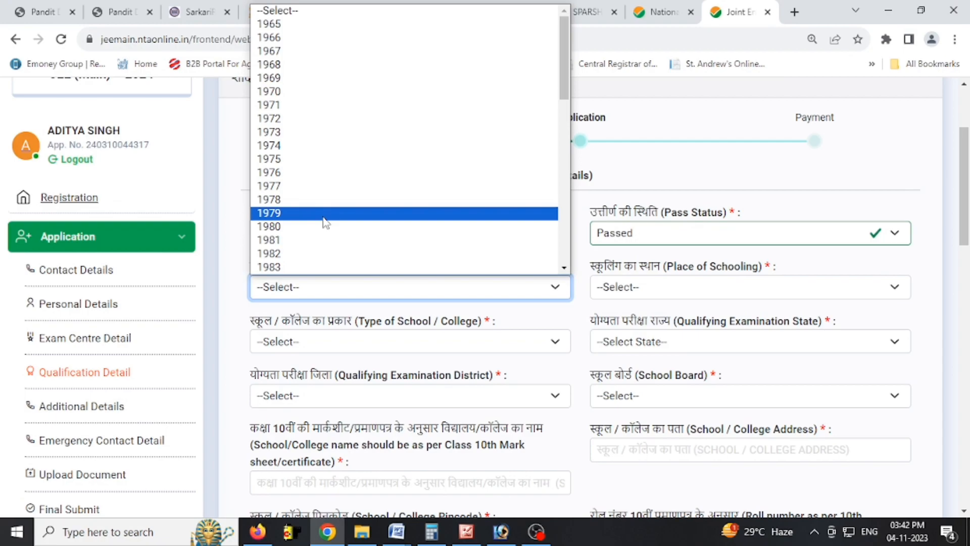
{"action": "type", "text": "2022"}
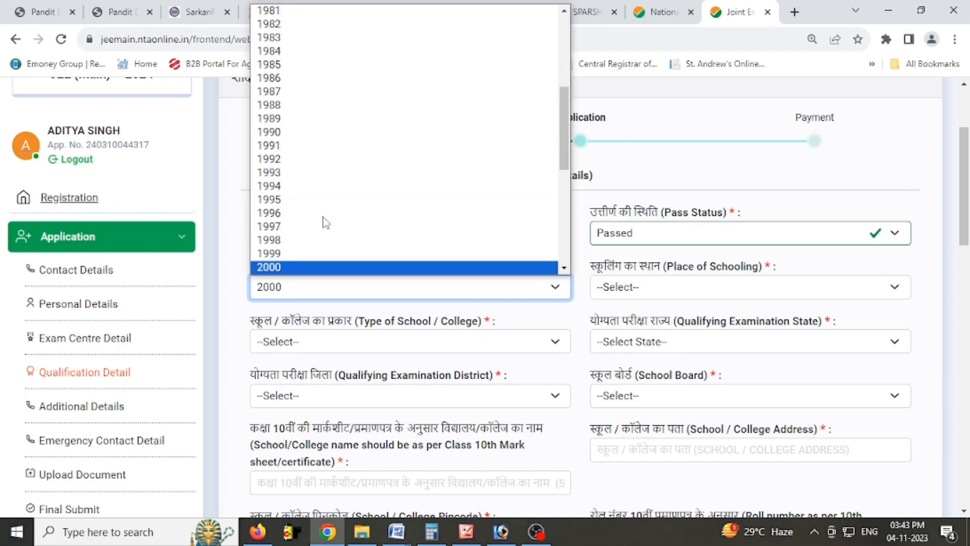
{"action": "key", "text": "Return"}
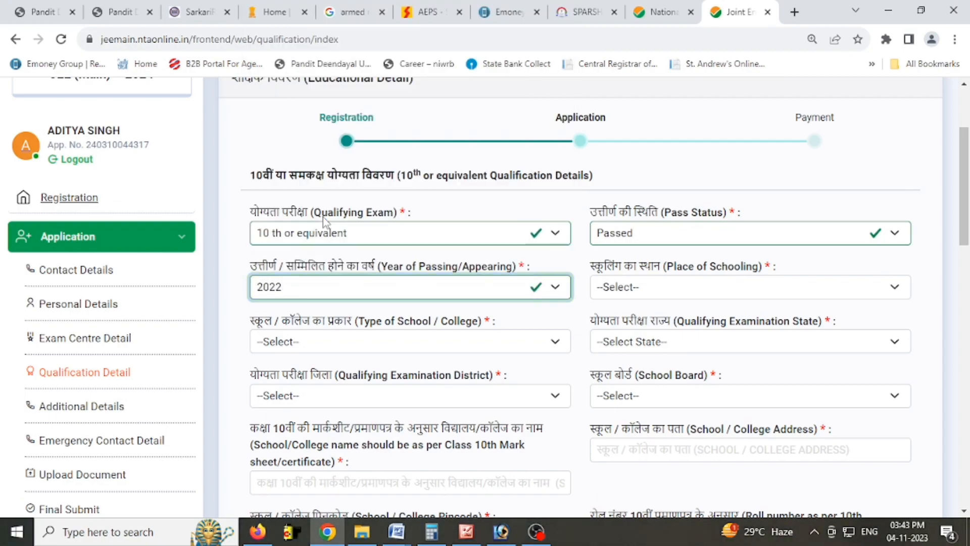
- Set schooling place to Urban, school type Private Unaided, exam state UTTAR PRADESH
{"action": "left_click", "coordinate": [638, 283]}
{"action": "left_click", "coordinate": [626, 321]}
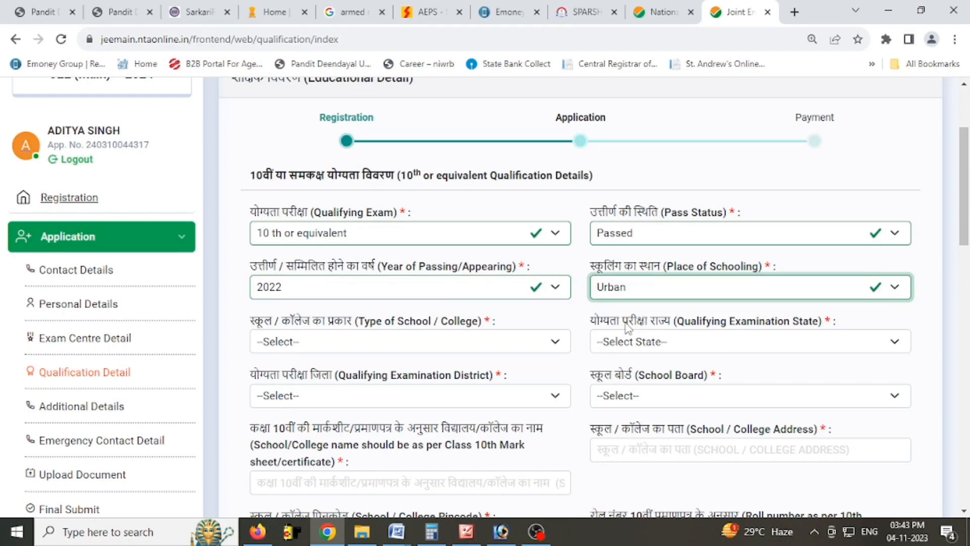
{"action": "scroll", "coordinate": [627, 326], "scroll_direction": "down", "scroll_amount": 1}
{"action": "left_click", "coordinate": [318, 269]}
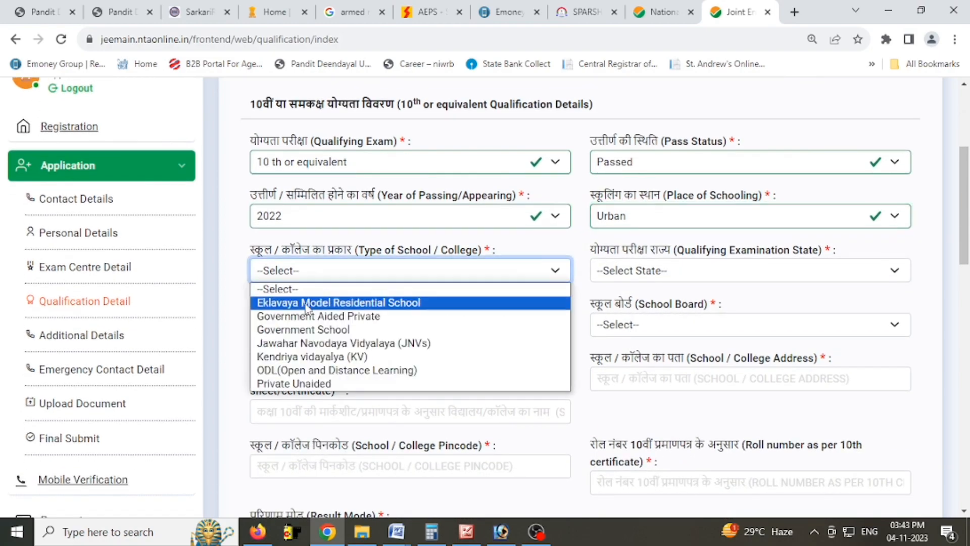
{"action": "left_click", "coordinate": [297, 383]}
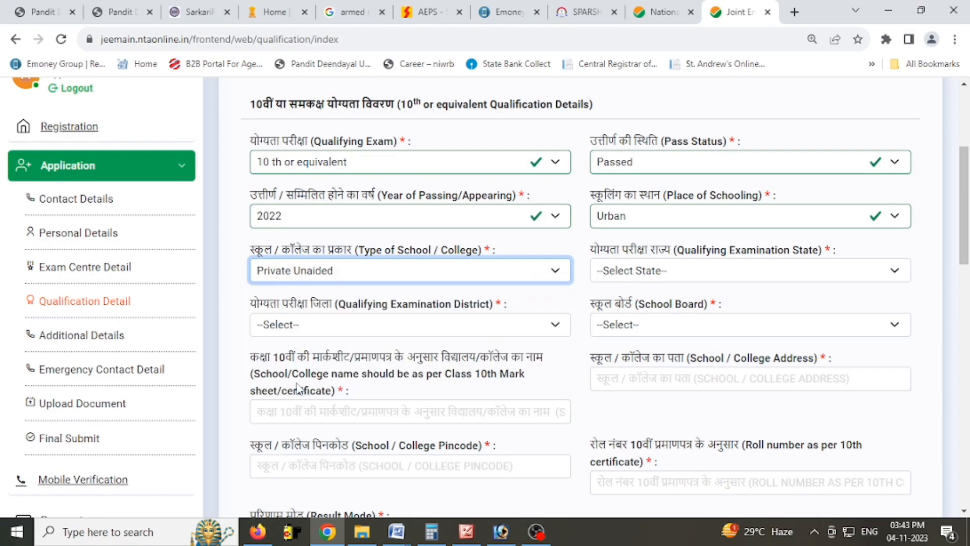
{"action": "left_click", "coordinate": [639, 273]}
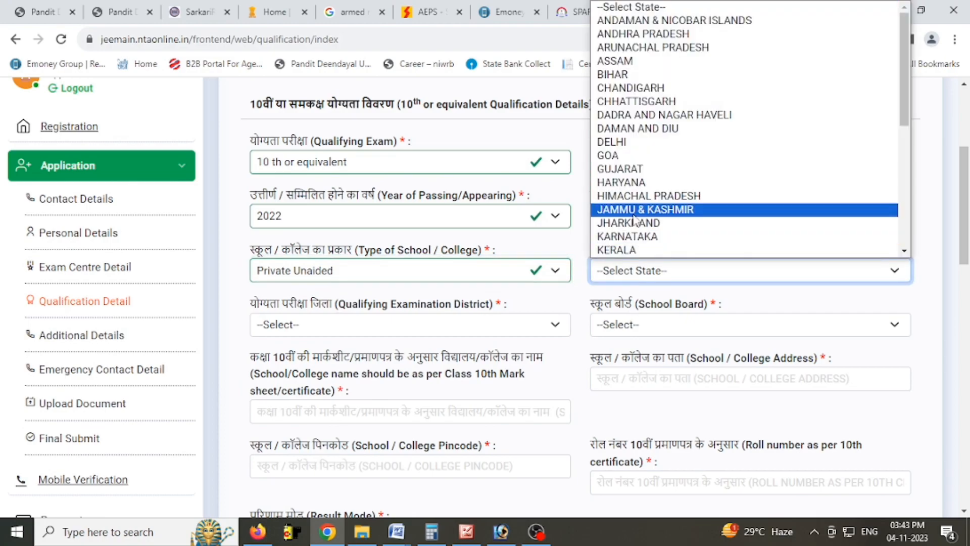
{"action": "key", "text": "u"}
{"action": "key", "text": "u"}
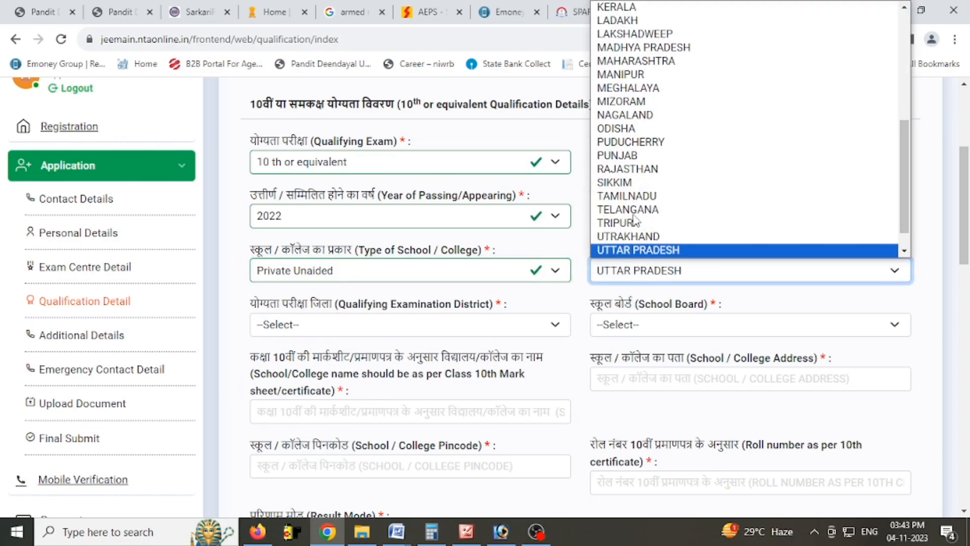
{"action": "key", "text": "Return"}
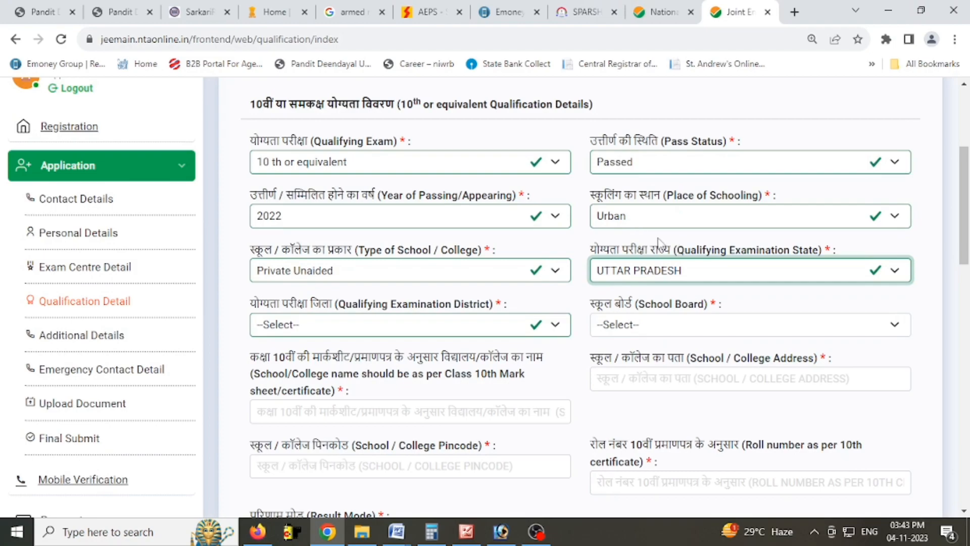
- Choose Gorakhpur as the district and Central Board of Secondary Education as the board
{"action": "scroll", "coordinate": [576, 235], "scroll_direction": "down", "scroll_amount": 1}
{"action": "left_click", "coordinate": [315, 255]}
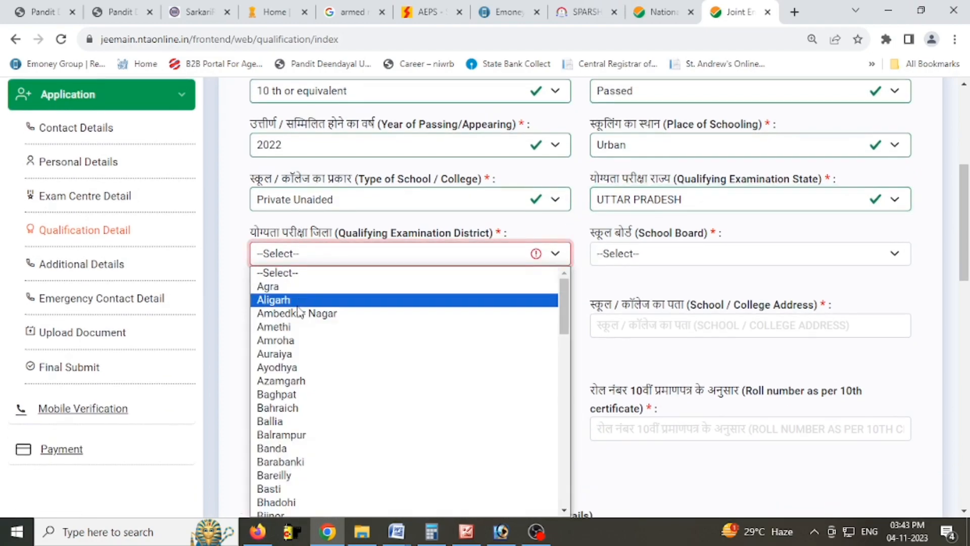
{"action": "key", "text": "g"}
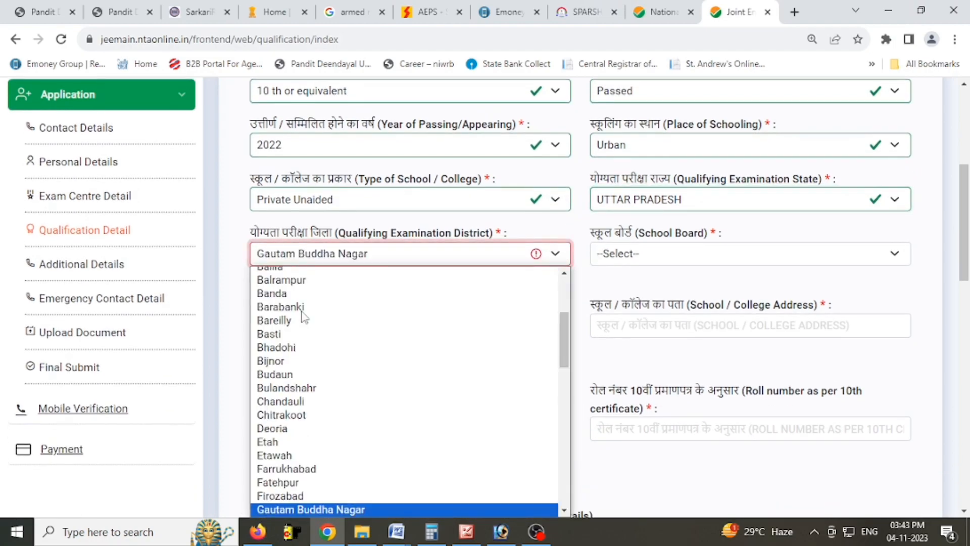
{"action": "key", "text": "g"}
{"action": "key", "text": "g"}
{"action": "key", "text": "g"}
{"action": "key", "text": "g"}
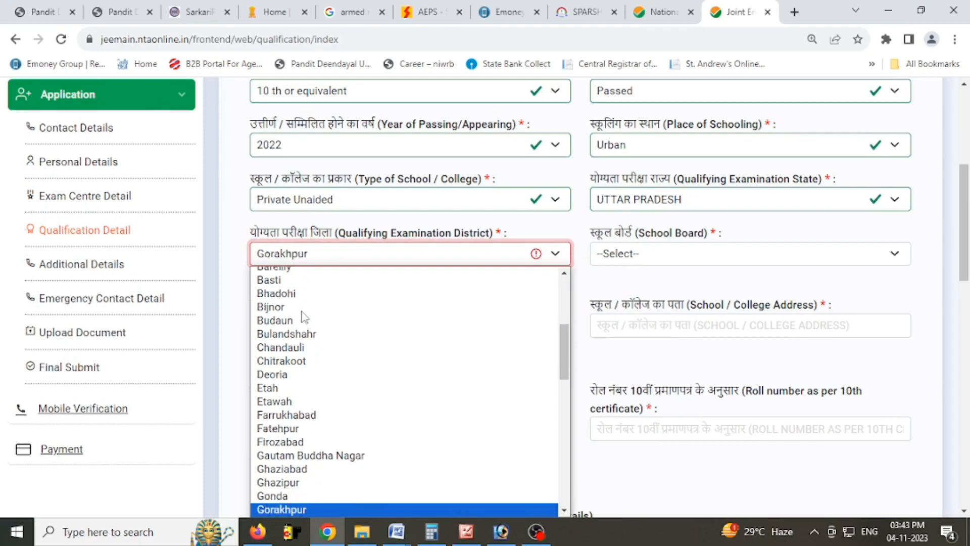
{"action": "key", "text": "Return"}
{"action": "left_click", "coordinate": [677, 254]}
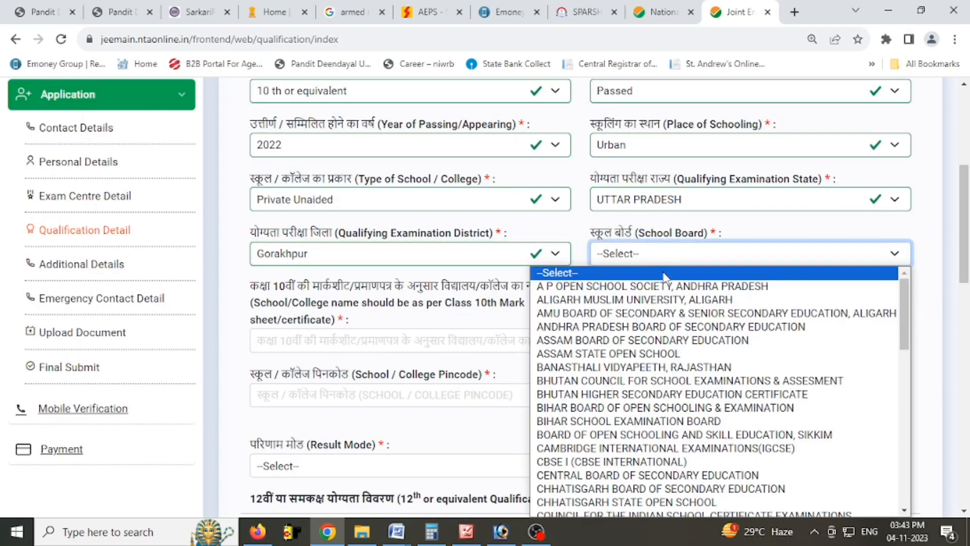
{"action": "key", "text": "c"}
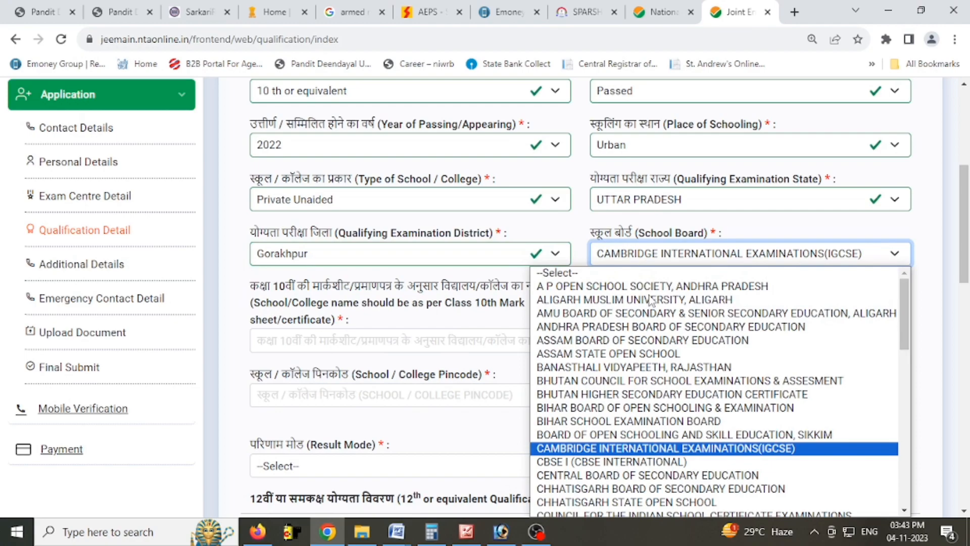
{"action": "key", "text": "c"}
{"action": "key", "text": "c"}
{"action": "key", "text": "Return"}
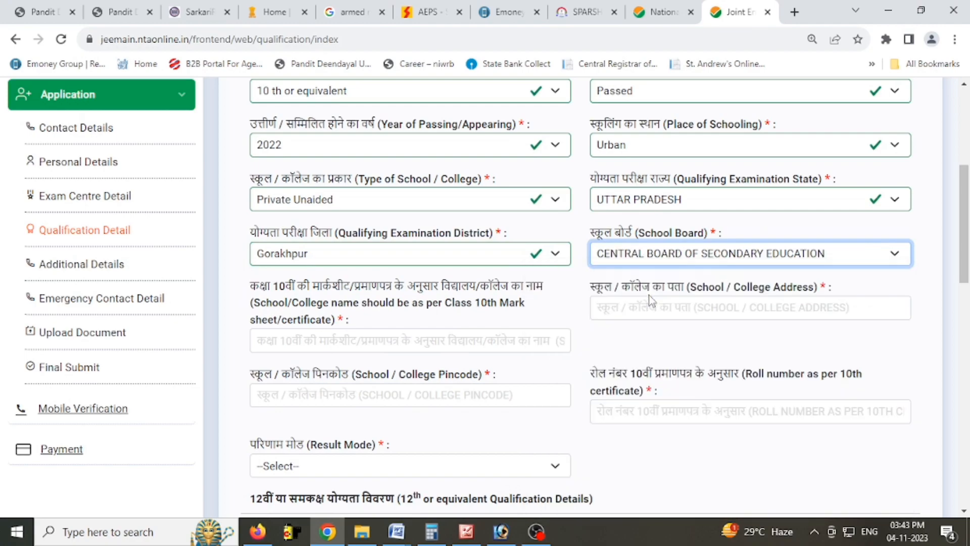
- Enter the 10th school's name and the school's address
{"action": "left_click", "coordinate": [306, 343]}
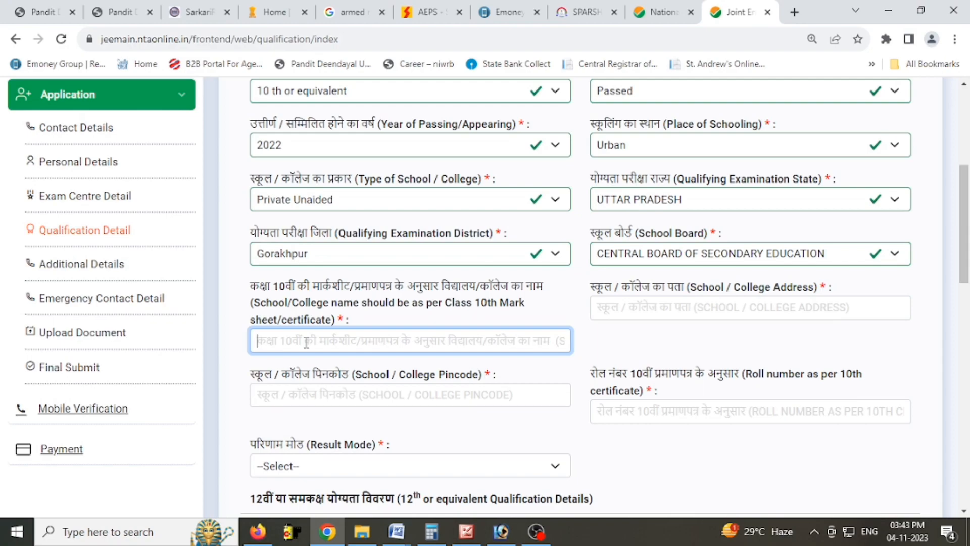
{"action": "type", "text": "DIVINE"}
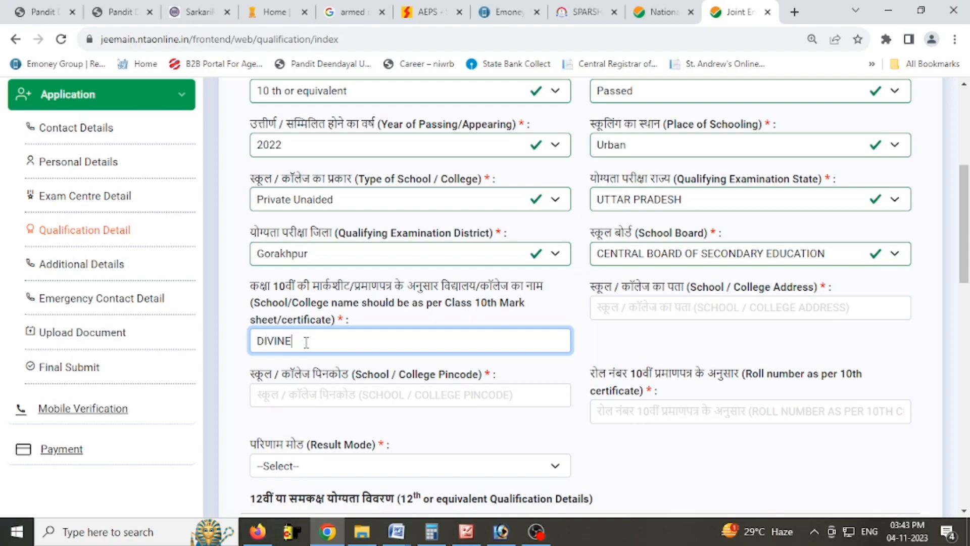
{"action": "type", "text": " PUB SCH BICHHIYA"}
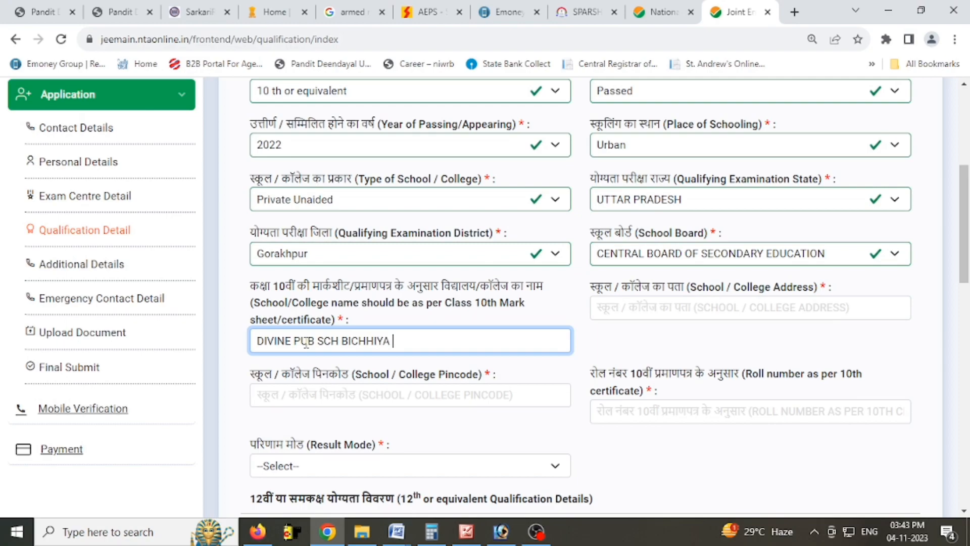
{"action": "type", "text": " NR PAC CAMP"}
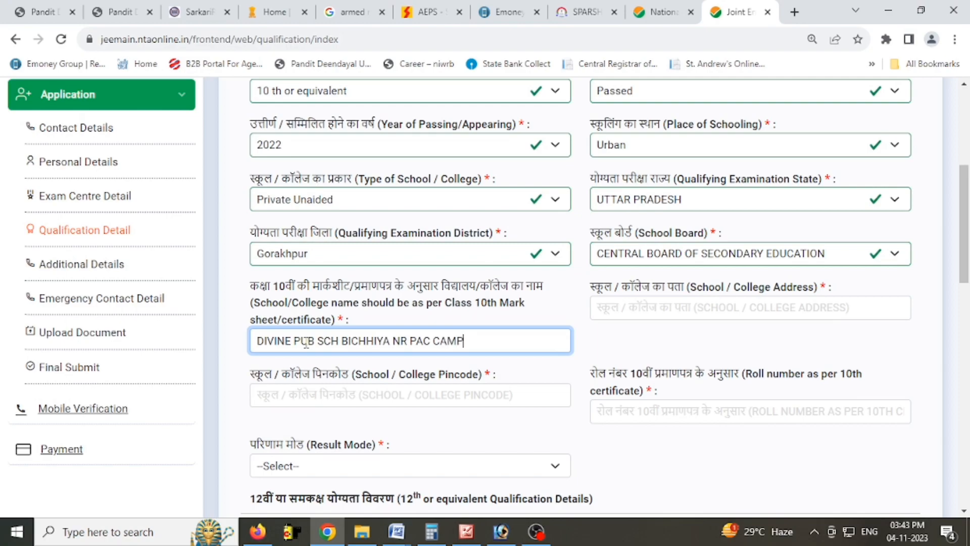
{"action": "key", "text": "BackSpace"}
{"action": "key", "text": "BackSpace"}
{"action": "key", "text": "BackSpace"}
{"action": "key", "text": "BackSpace"}
{"action": "key", "text": "BackSpace"}
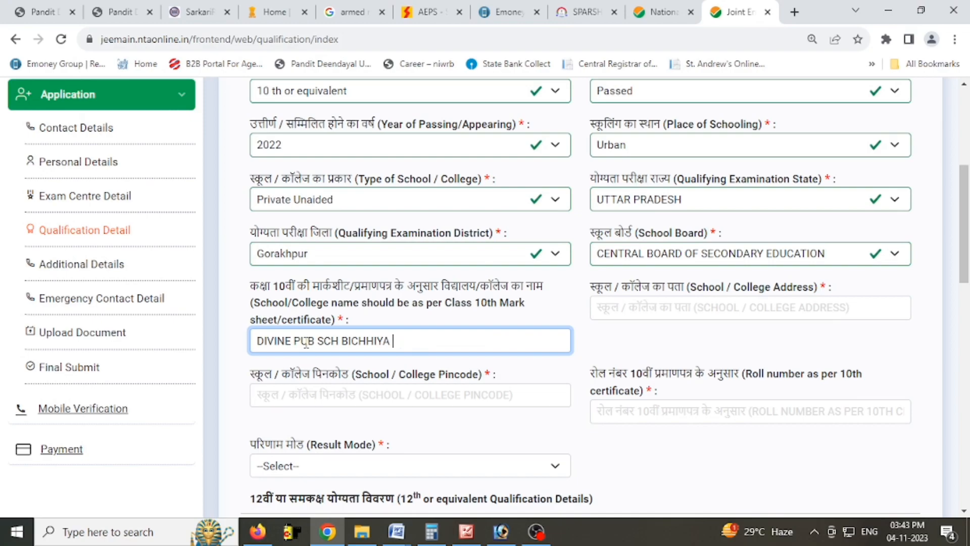
{"action": "key", "text": "Tab"}
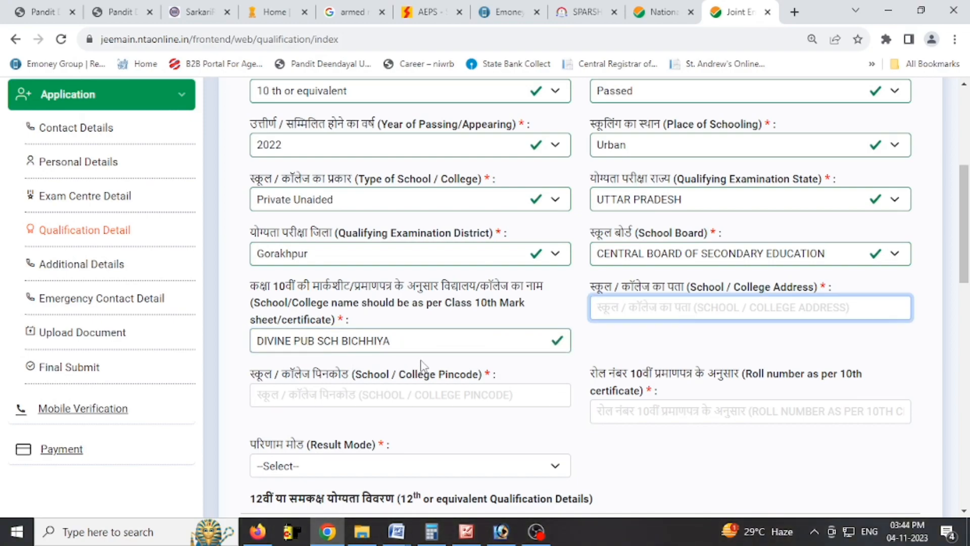
{"action": "type", "text": "NR PAC CAMP"}
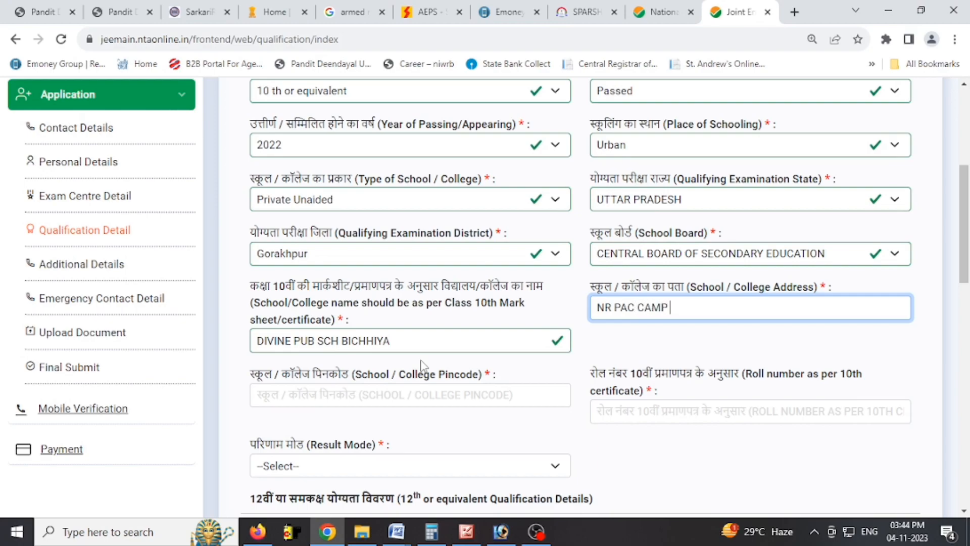
{"action": "type", "text": " GORAKHPUR"}
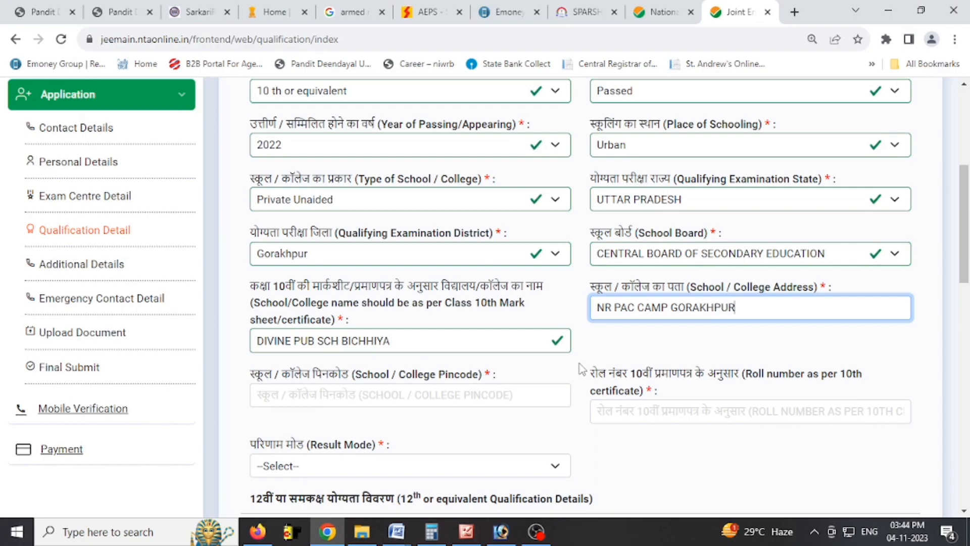
- Enter the school's pincode and the 10th certificate roll number
{"action": "left_click", "coordinate": [330, 396]}
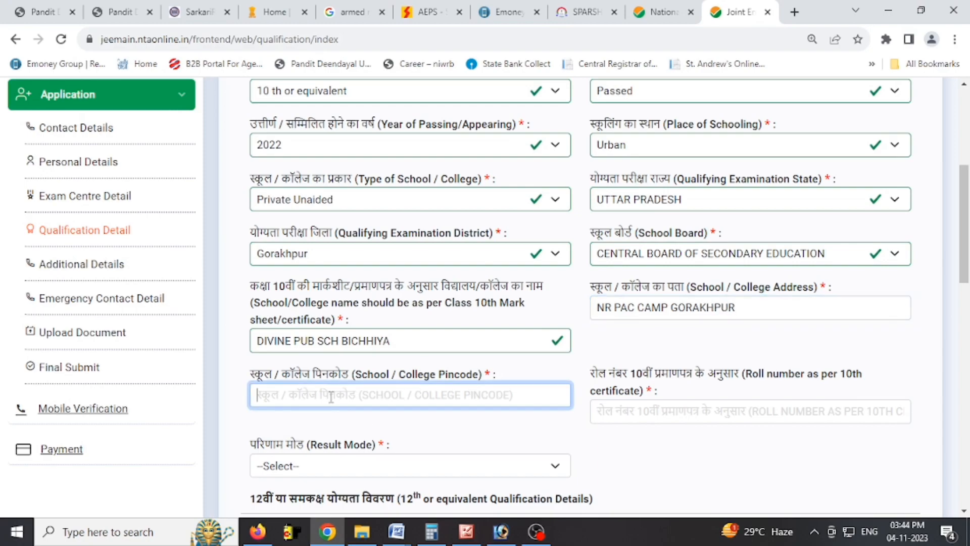
{"action": "type", "text": "273014"}
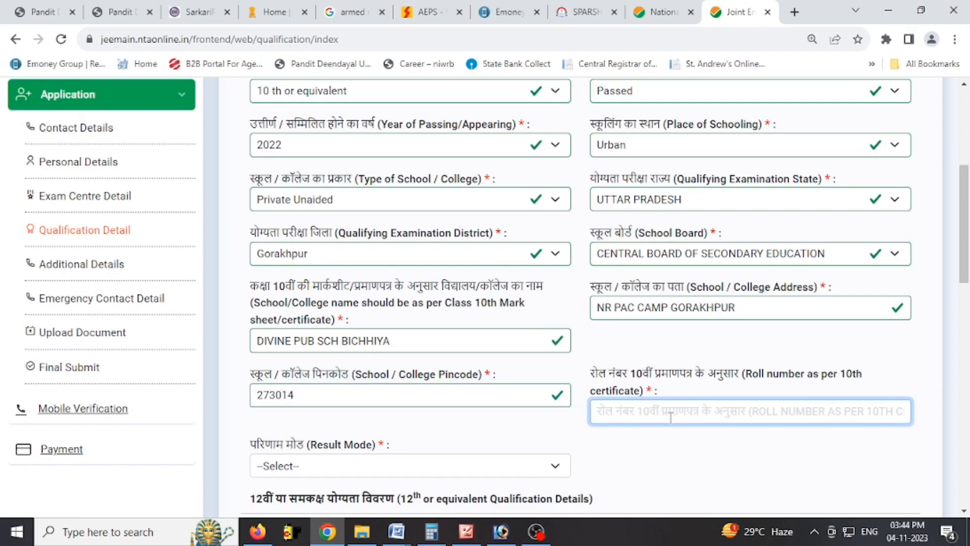
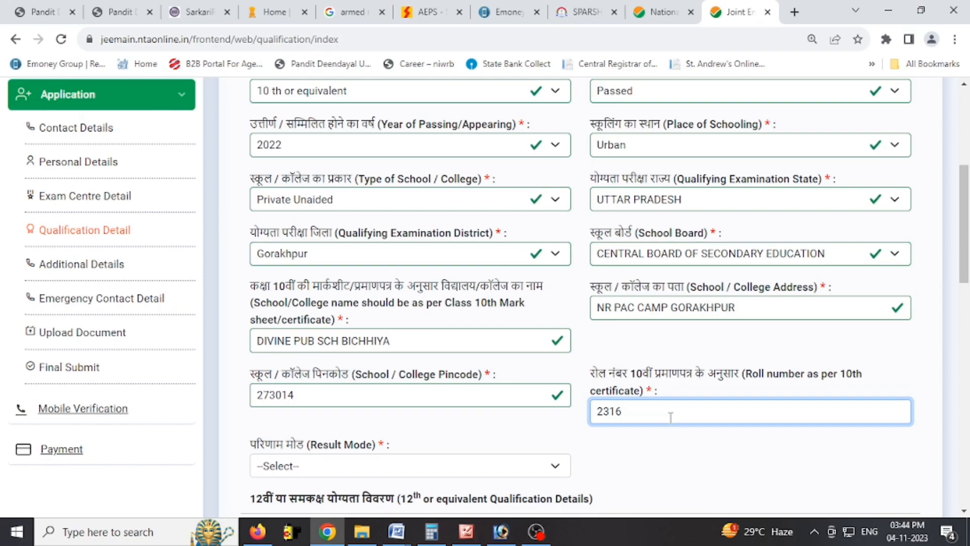
{"action": "scroll", "coordinate": [670, 417], "scroll_direction": "down", "scroll_amount": 3}
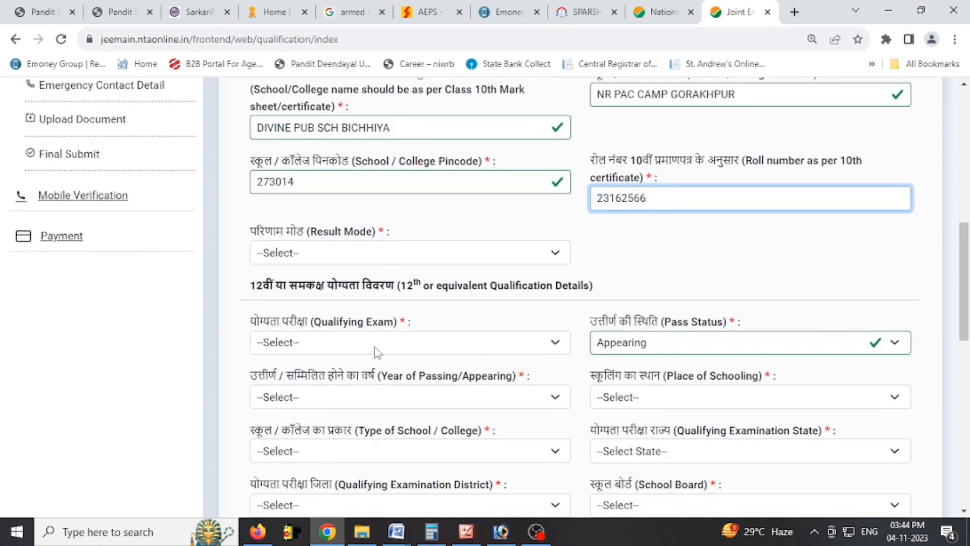
- Choose Percentage as the 10th result mode and enter 500 as total marks
{"action": "left_click", "coordinate": [304, 251]}
{"action": "left_click", "coordinate": [295, 287]}
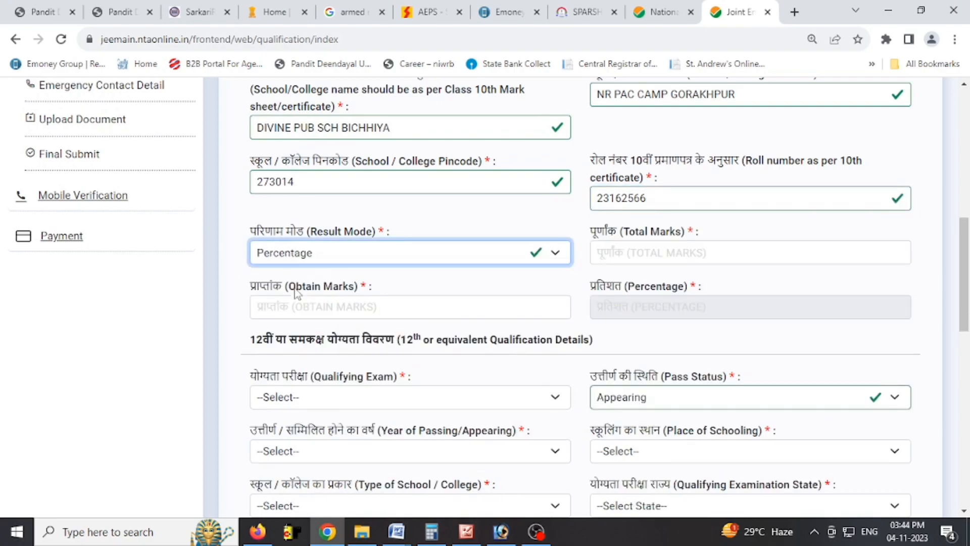
{"action": "left_click", "coordinate": [606, 253]}
{"action": "type", "text": "500"}
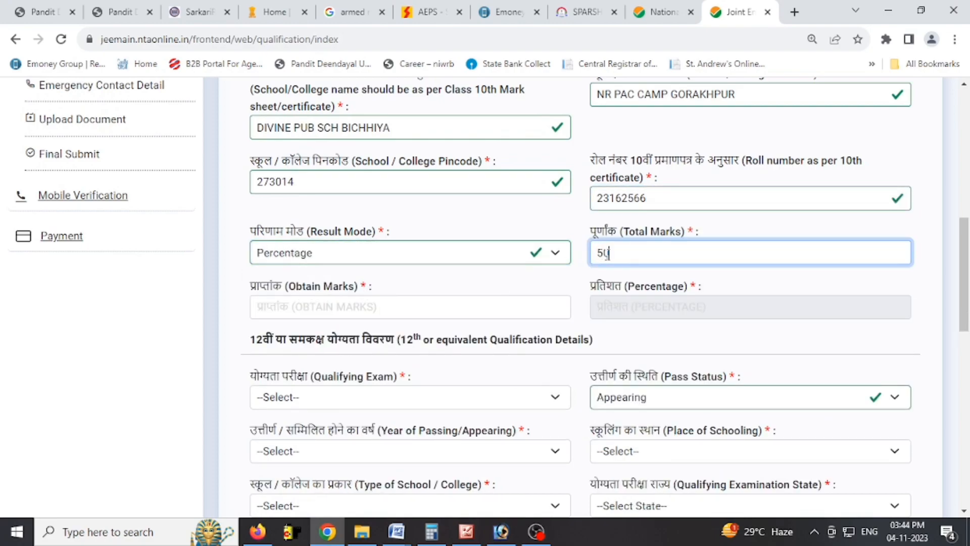
{"action": "left_click", "coordinate": [387, 301]}
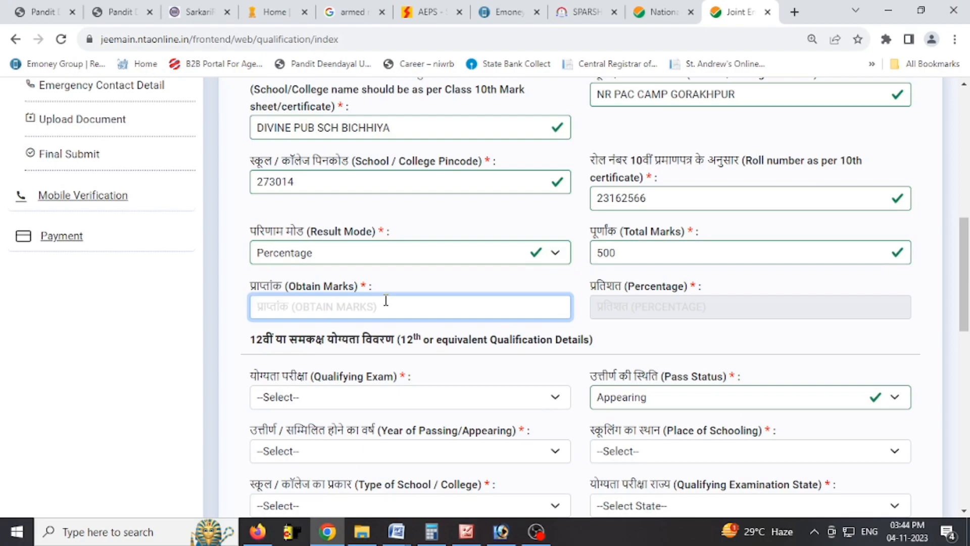
{"action": "scroll", "coordinate": [385, 301], "scroll_direction": "down", "scroll_amount": 1}
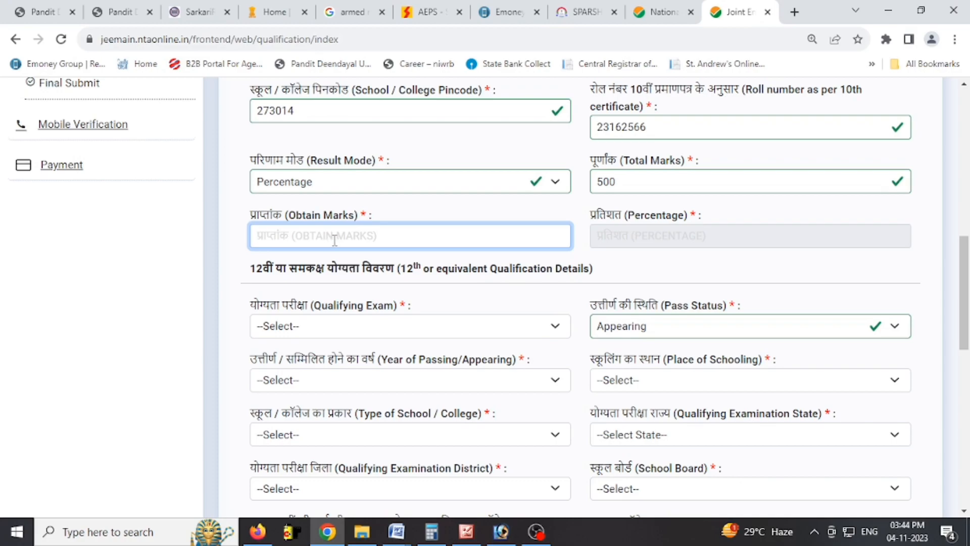
{"action": "scroll", "coordinate": [333, 240], "scroll_direction": "down", "scroll_amount": 1}
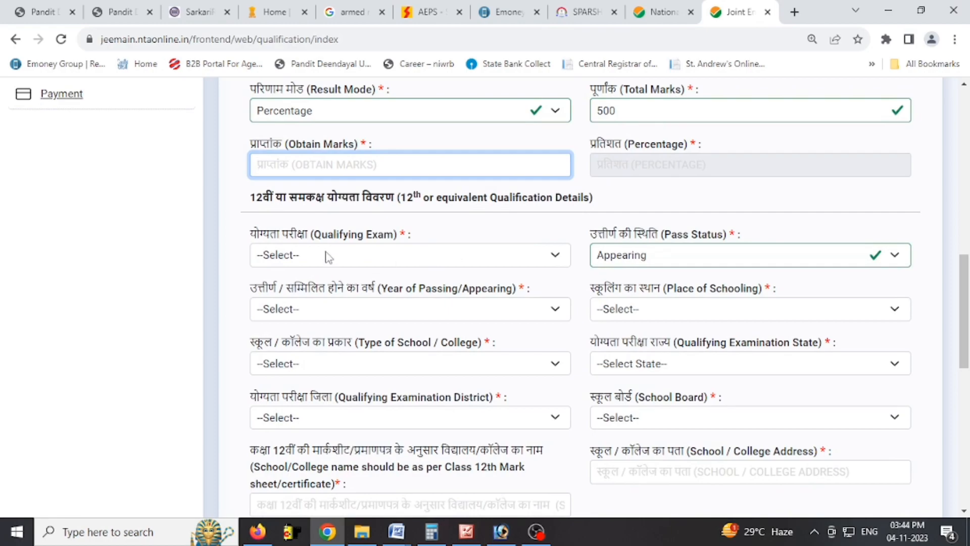
- Set the 12th exam to the final 10+2 board exam, 2024, Urban, Private Unaided, Uttar Pradesh
{"action": "left_click", "coordinate": [328, 257]}
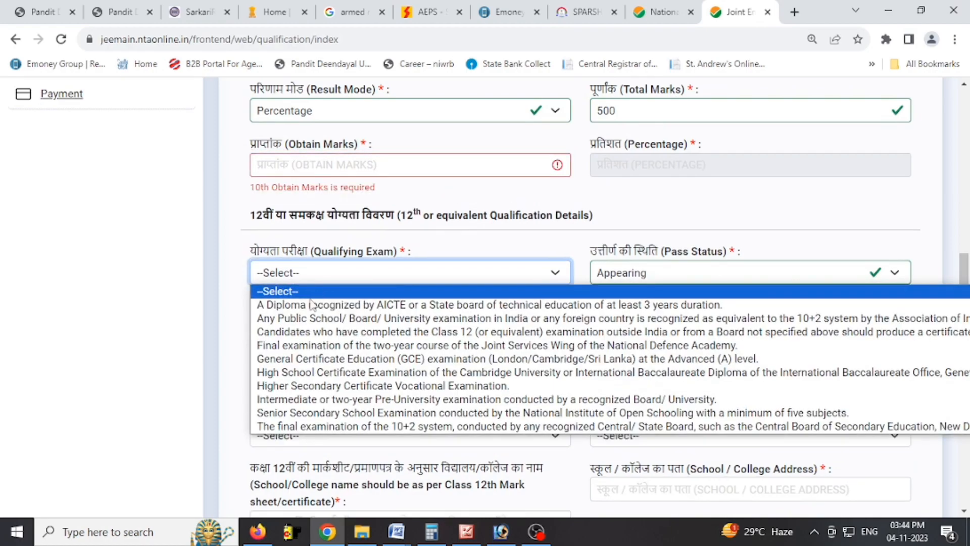
{"action": "left_click", "coordinate": [319, 428]}
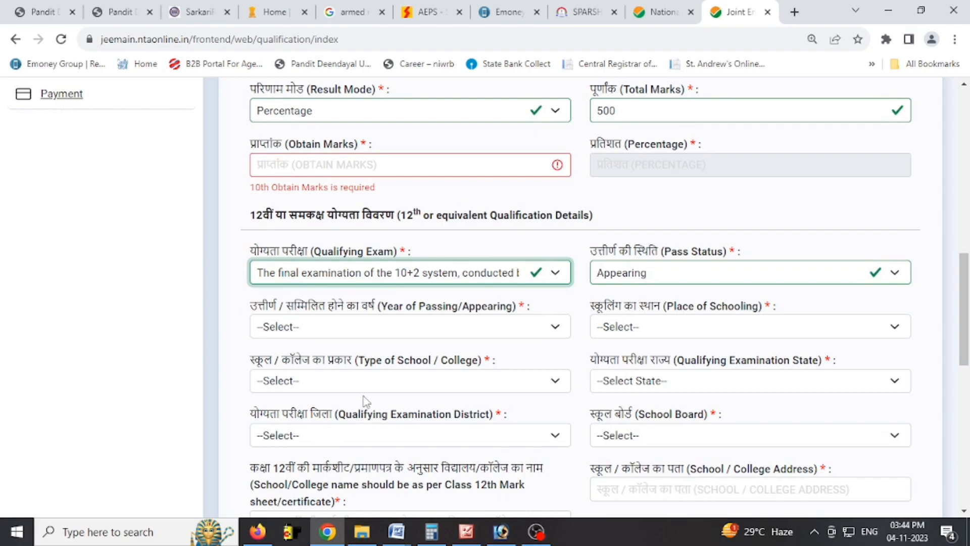
{"action": "left_click", "coordinate": [328, 334]}
{"action": "left_click", "coordinate": [326, 356]}
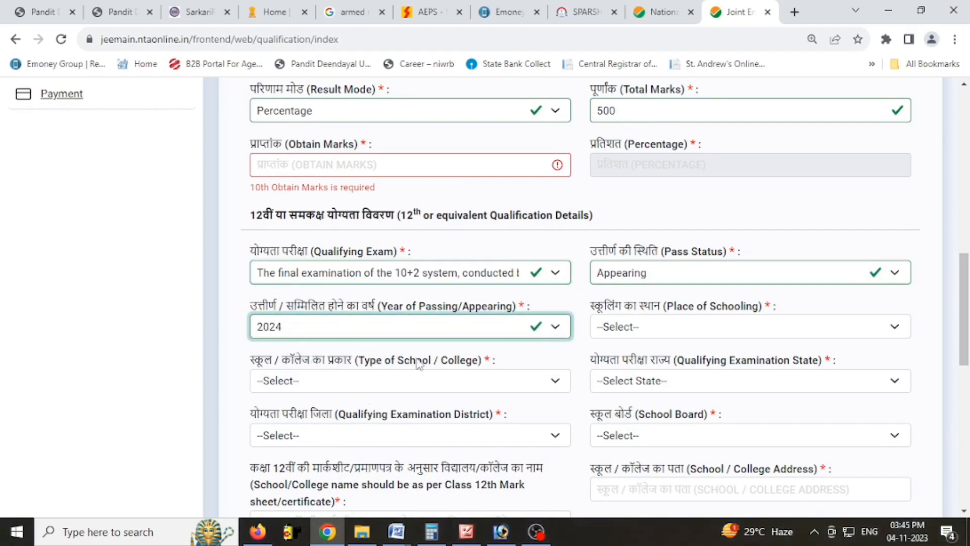
{"action": "left_click", "coordinate": [658, 329]}
{"action": "left_click", "coordinate": [656, 357]}
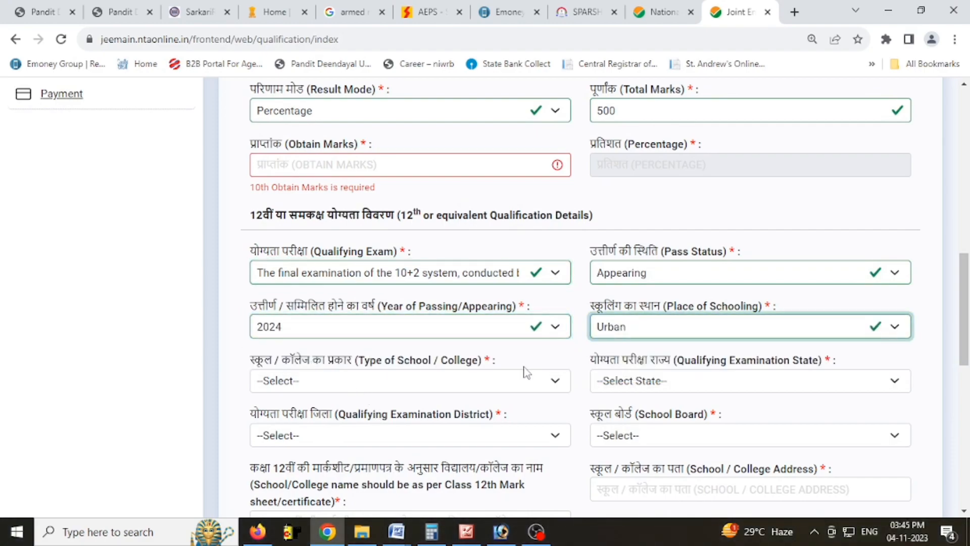
{"action": "left_click", "coordinate": [328, 386]}
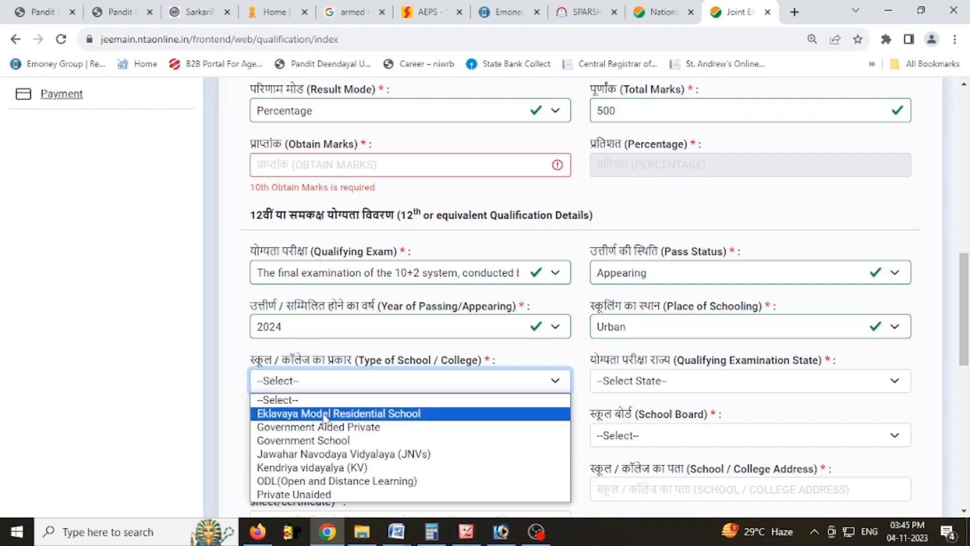
{"action": "left_click", "coordinate": [311, 495]}
{"action": "left_click", "coordinate": [645, 386]}
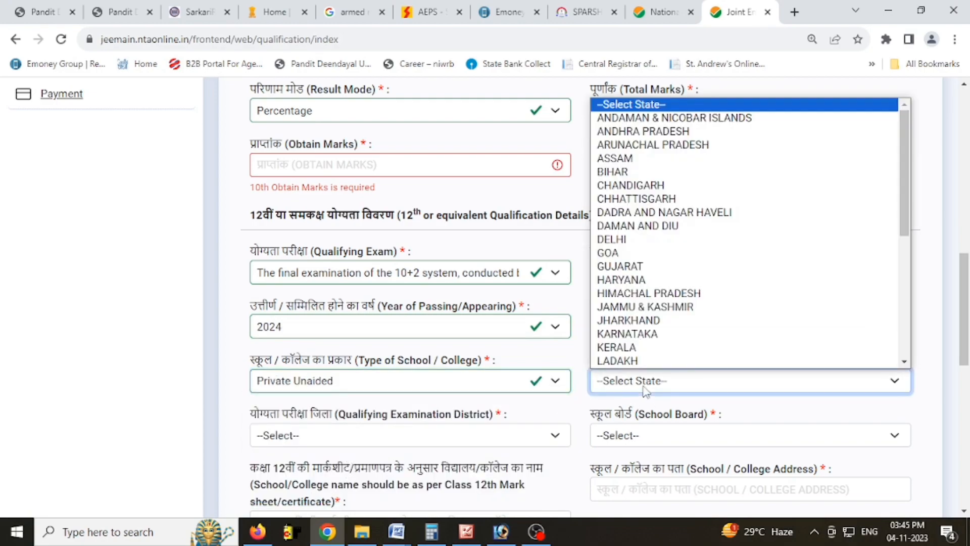
{"action": "key", "text": "u"}
{"action": "key", "text": "Down"}
{"action": "key", "text": "Return"}
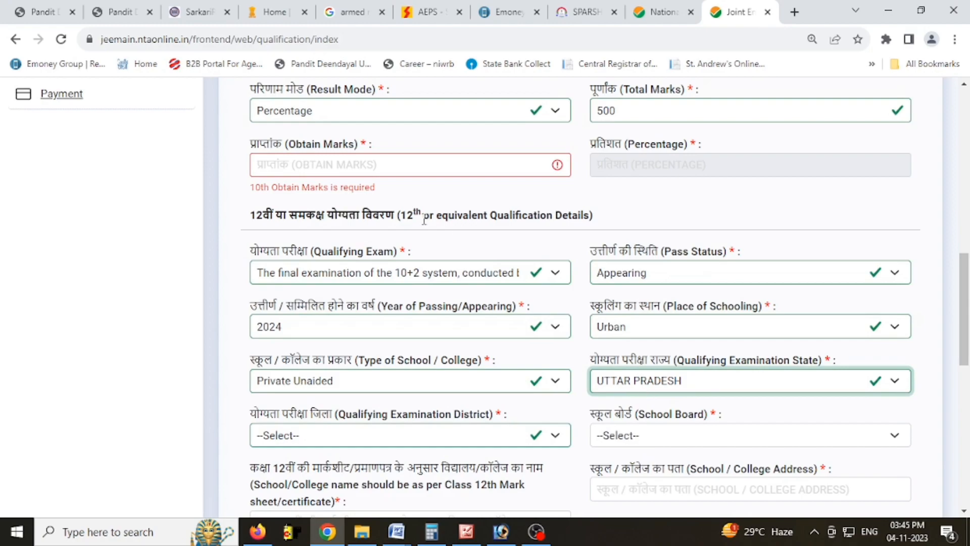
- Enter 438 as the 10th obtained marks, giving 87.60%
{"action": "left_click", "coordinate": [400, 168]}
{"action": "type", "text": "438"}
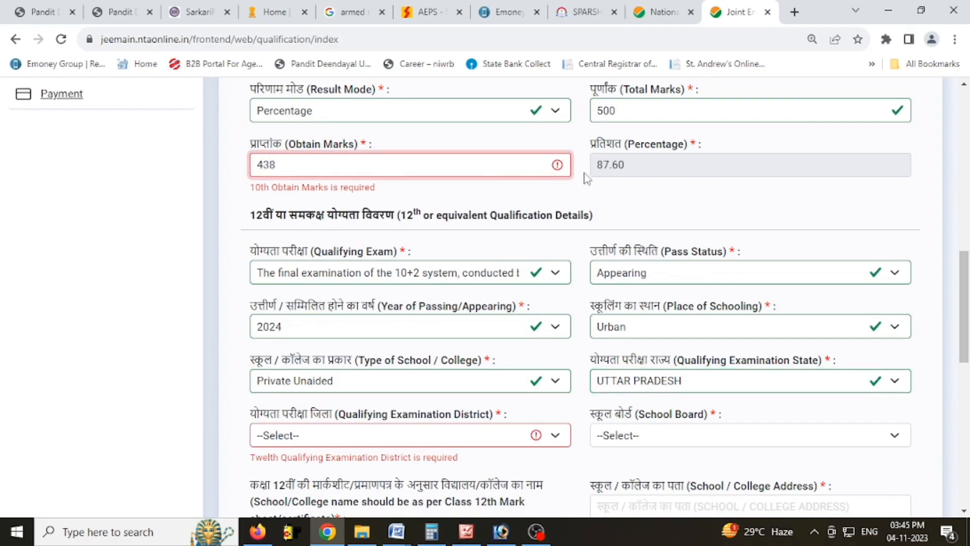
{"action": "left_click", "coordinate": [682, 197]}
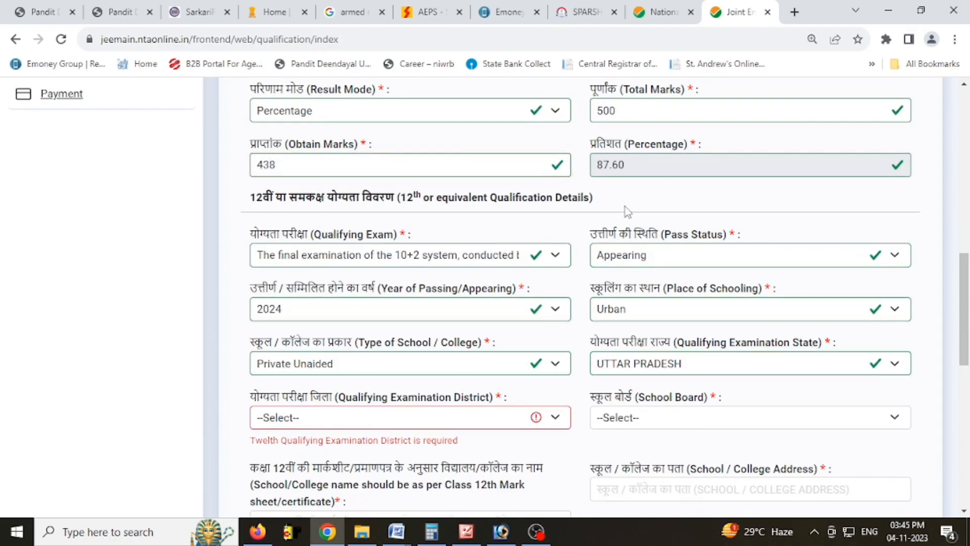
{"action": "scroll", "coordinate": [591, 198], "scroll_direction": "down", "scroll_amount": 1}
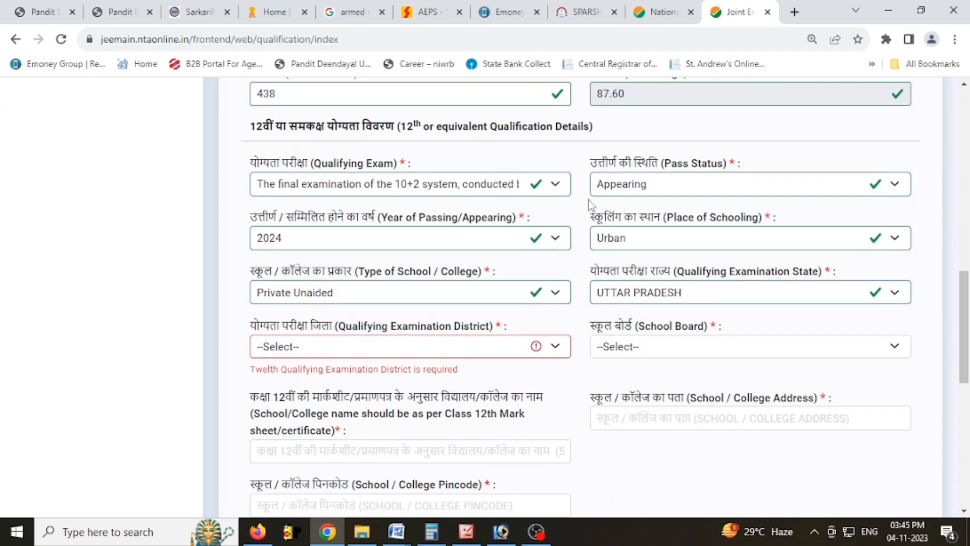
{"action": "scroll", "coordinate": [390, 362], "scroll_direction": "down", "scroll_amount": 1}
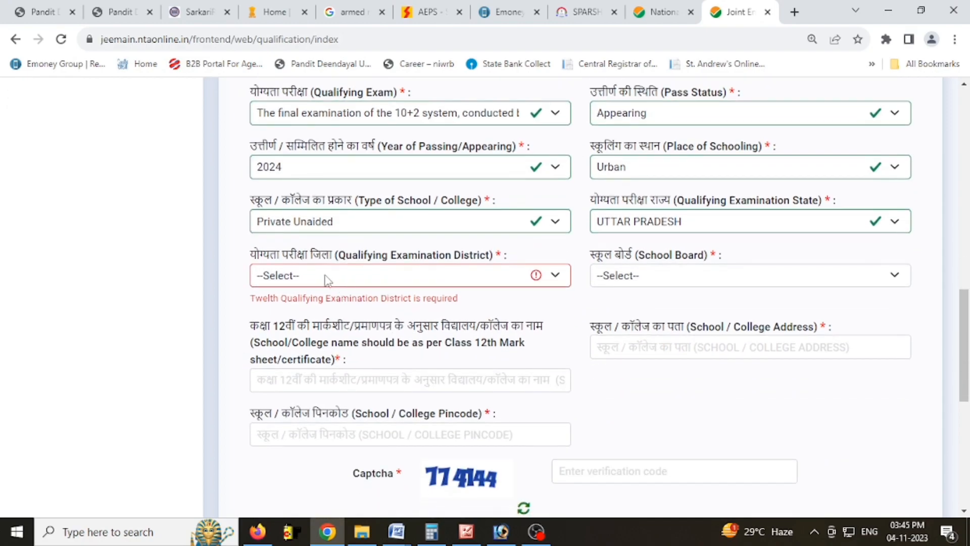
- Set the 12th district to Gorakhpur and the school board to Central Board of Secondary Education
{"action": "left_click", "coordinate": [327, 277]}
{"action": "type", "text": "gor"}
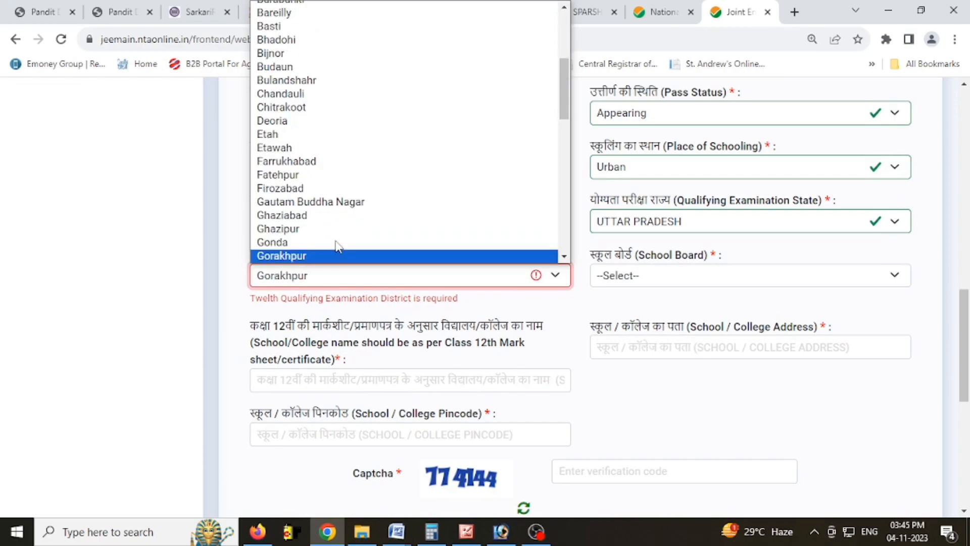
{"action": "key", "text": "Return"}
{"action": "left_click", "coordinate": [657, 279]}
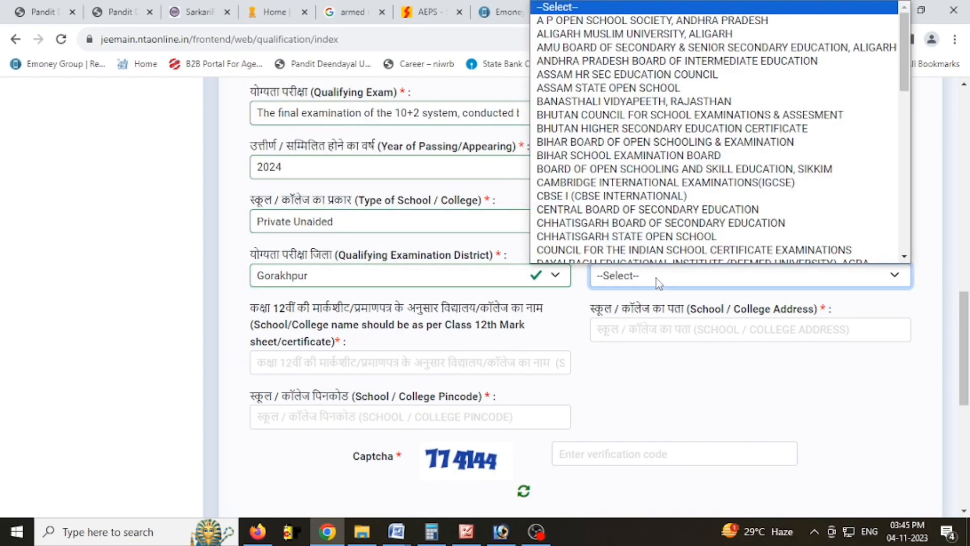
{"action": "left_click", "coordinate": [611, 206]}
- Copy the 10th school name into the 12th school name field
{"action": "left_click", "coordinate": [341, 364]}
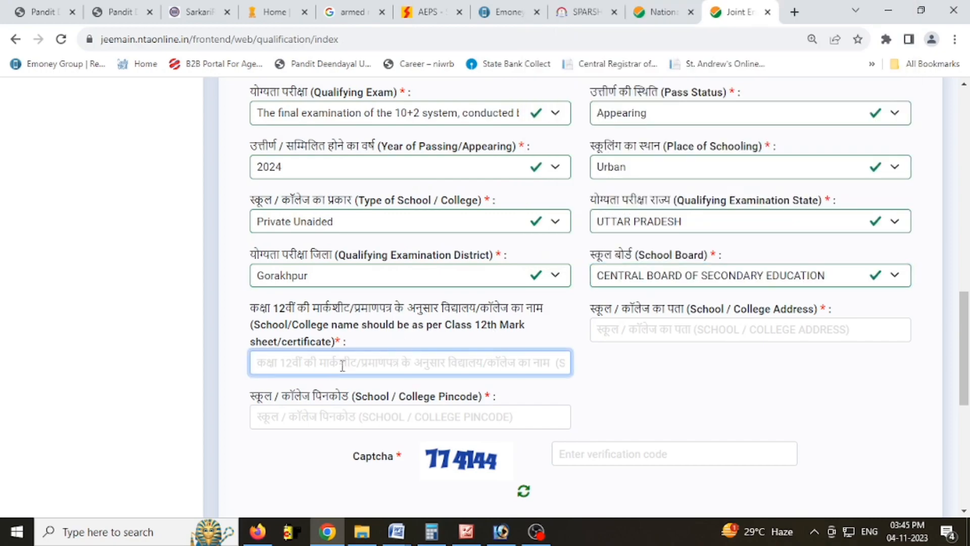
{"action": "scroll", "coordinate": [346, 343], "scroll_direction": "up", "scroll_amount": 8}
{"action": "scroll", "coordinate": [366, 225], "scroll_direction": "up", "scroll_amount": 2}
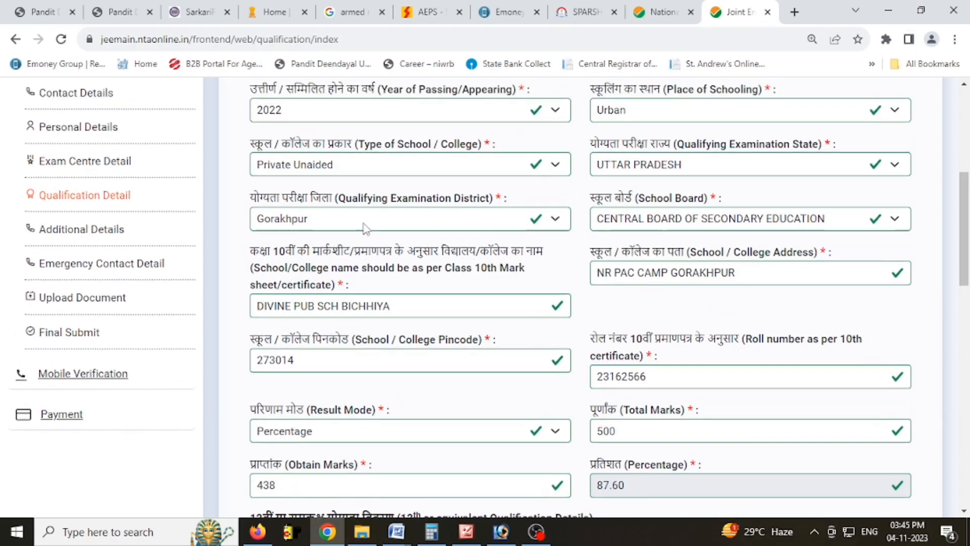
{"action": "scroll", "coordinate": [365, 226], "scroll_direction": "up", "scroll_amount": 1}
{"action": "left_click", "coordinate": [346, 348]}
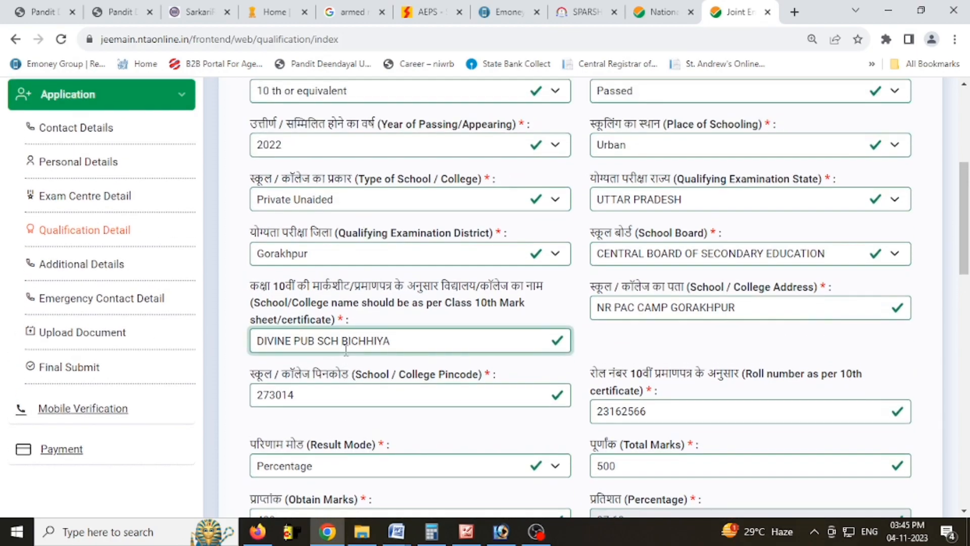
{"action": "triple_click", "coordinate": [346, 347]}
{"action": "key", "text": "ctrl+c"}
{"action": "scroll", "coordinate": [346, 348], "scroll_direction": "down", "scroll_amount": 9}
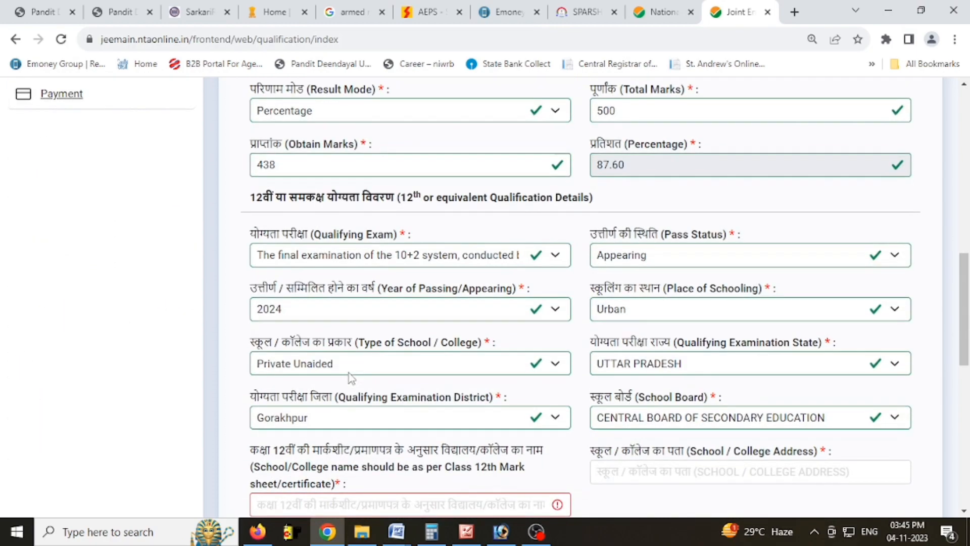
{"action": "left_click", "coordinate": [316, 443]}
{"action": "key", "text": "ctrl+v"}
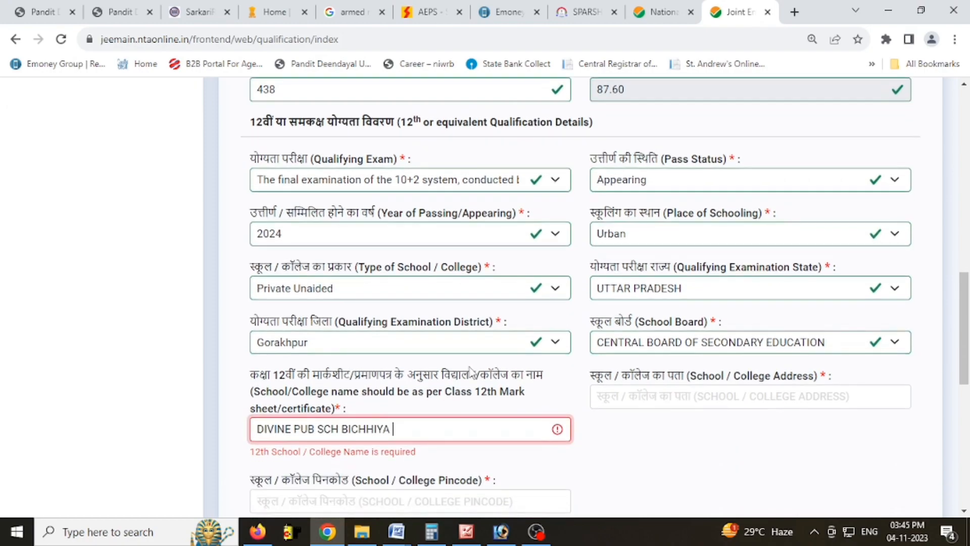
- Copy the 10th school address into the 12th school address field
{"action": "scroll", "coordinate": [639, 327], "scroll_direction": "down", "scroll_amount": 2}
{"action": "left_click", "coordinate": [637, 328]}
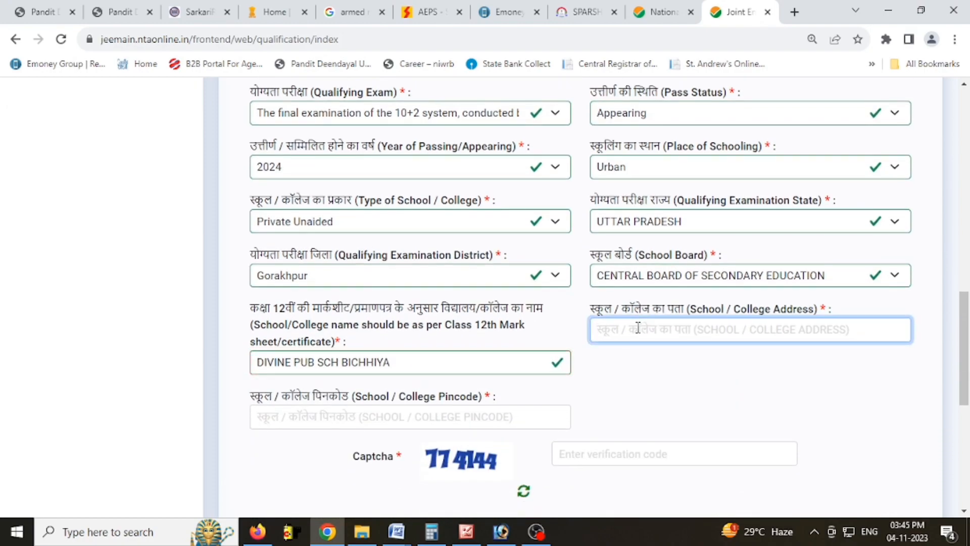
{"action": "scroll", "coordinate": [638, 327], "scroll_direction": "up", "scroll_amount": 7}
{"action": "triple_click", "coordinate": [650, 170]}
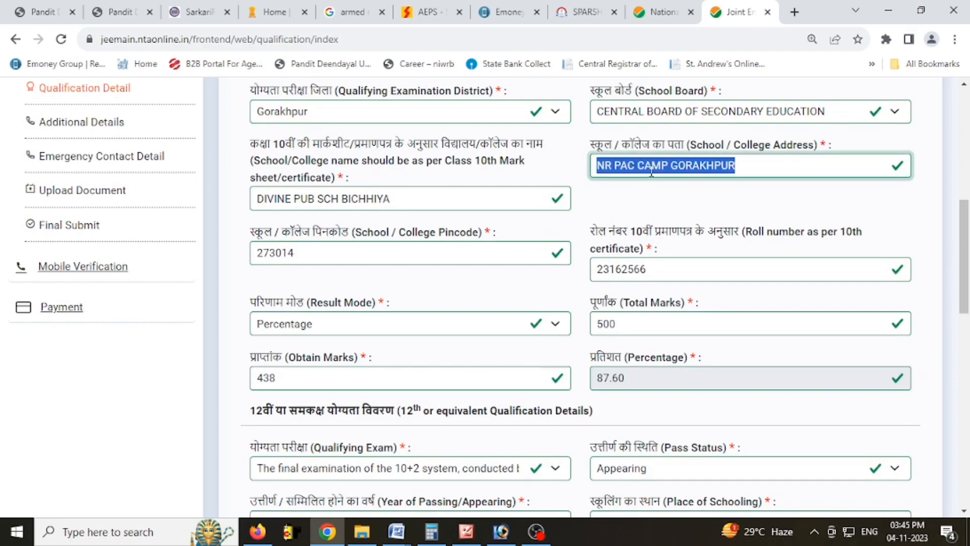
{"action": "key", "text": "ctrl+c"}
{"action": "scroll", "coordinate": [649, 191], "scroll_direction": "down", "scroll_amount": 11}
{"action": "left_click", "coordinate": [642, 195]}
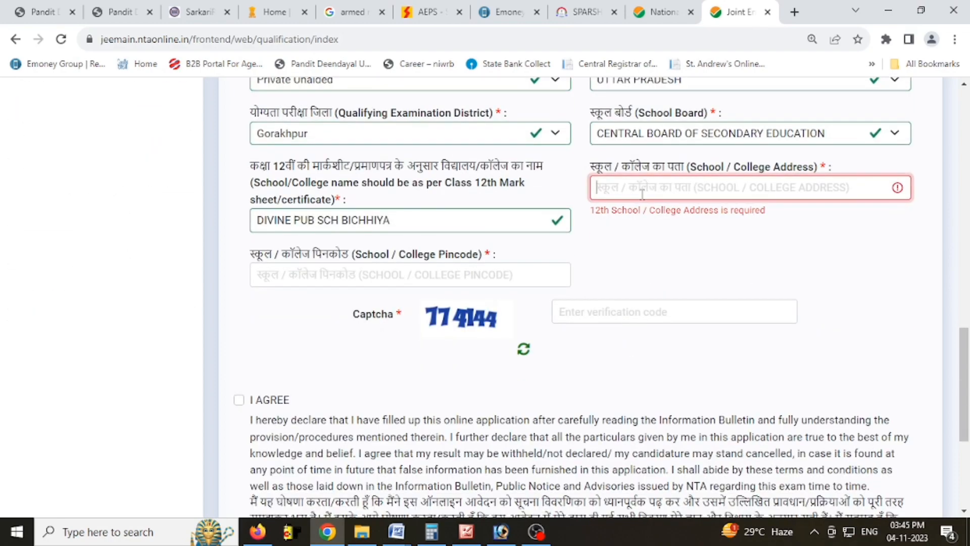
{"action": "key", "text": "ctrl+v"}
- Enter pincode 273014 and the captcha, and accept the I AGREE declaration
{"action": "left_click", "coordinate": [382, 271]}
{"action": "type", "text": "273014"}
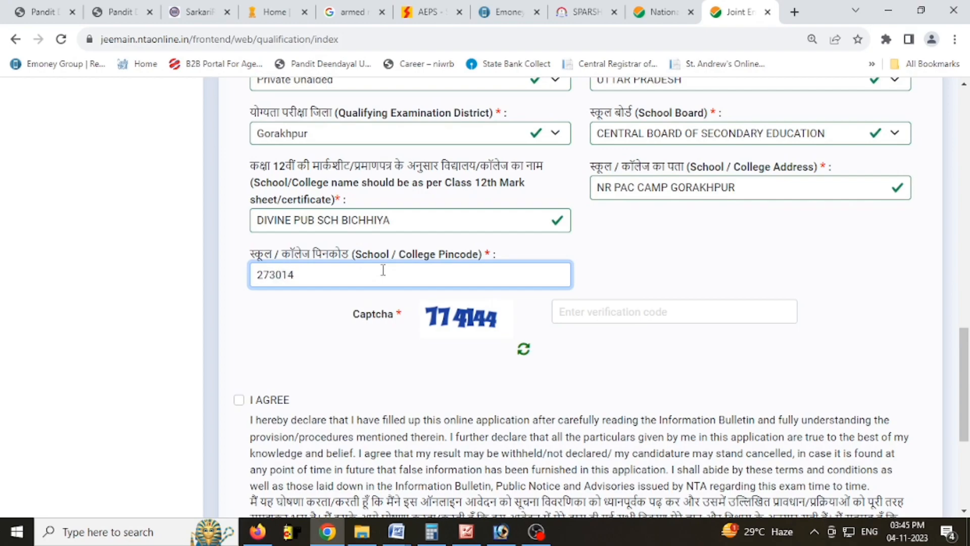
{"action": "left_click", "coordinate": [628, 309]}
{"action": "type", "text": "77"}
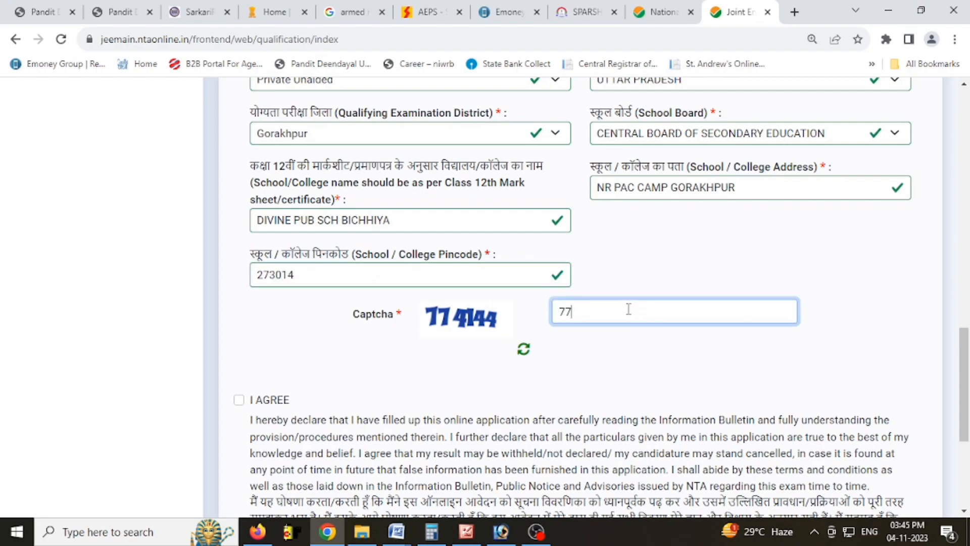
{"action": "type", "text": "4144"}
{"action": "left_click", "coordinate": [239, 400]}
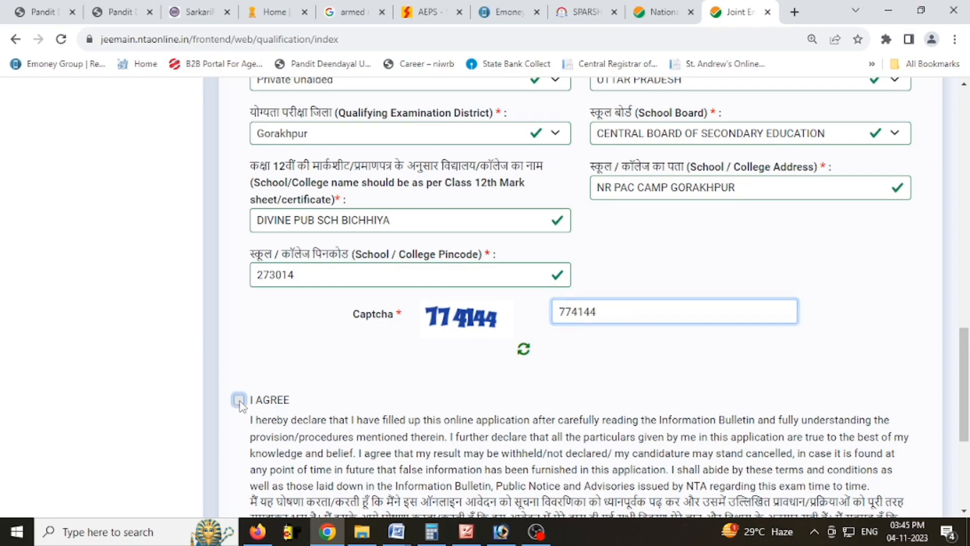
{"action": "scroll", "coordinate": [360, 383], "scroll_direction": "down", "scroll_amount": 3}
{"action": "scroll", "coordinate": [360, 382], "scroll_direction": "down", "scroll_amount": 2}
- Save the qualification details, declining the browser's address save and closing the saved message
{"action": "left_click", "coordinate": [859, 385]}
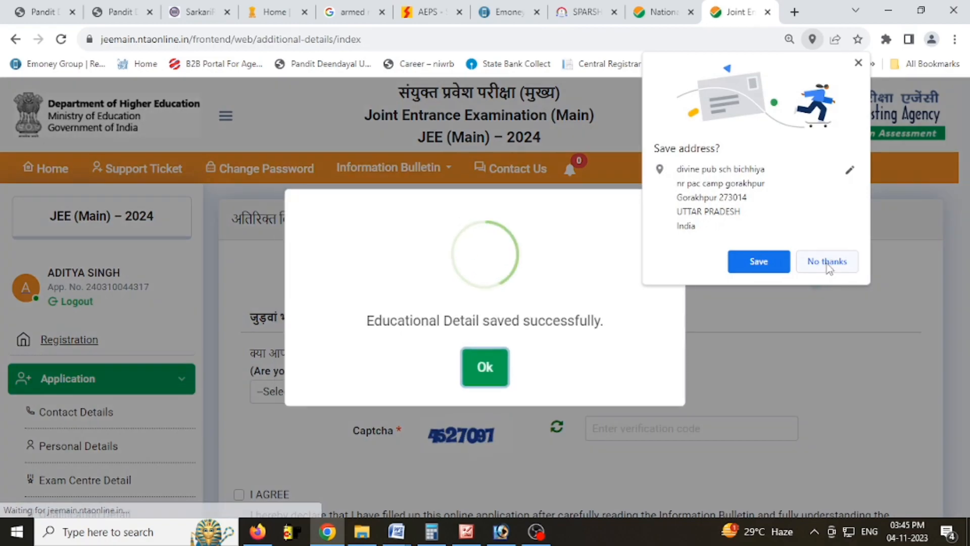
{"action": "left_click", "coordinate": [826, 261]}
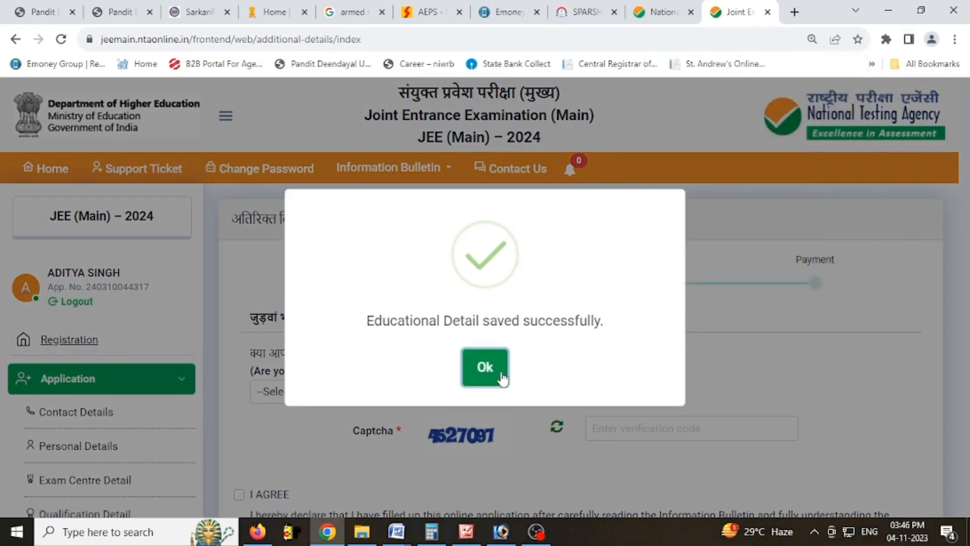
{"action": "left_click", "coordinate": [503, 377]}
{"action": "scroll", "coordinate": [503, 376], "scroll_direction": "down", "scroll_amount": 1}
- Answer No to the twin-applicant question, enter the captcha, agree, and save the additional details
{"action": "left_click", "coordinate": [318, 323]}
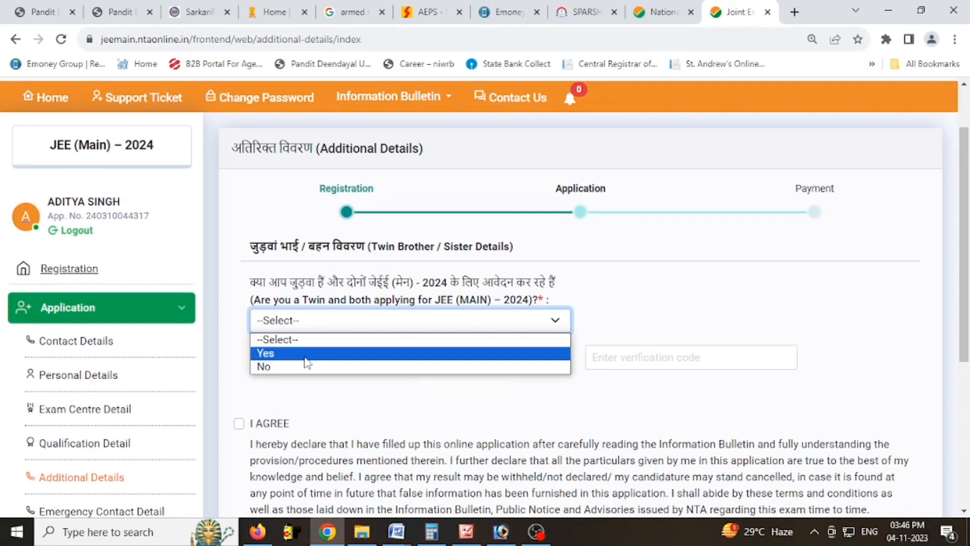
{"action": "left_click", "coordinate": [301, 367]}
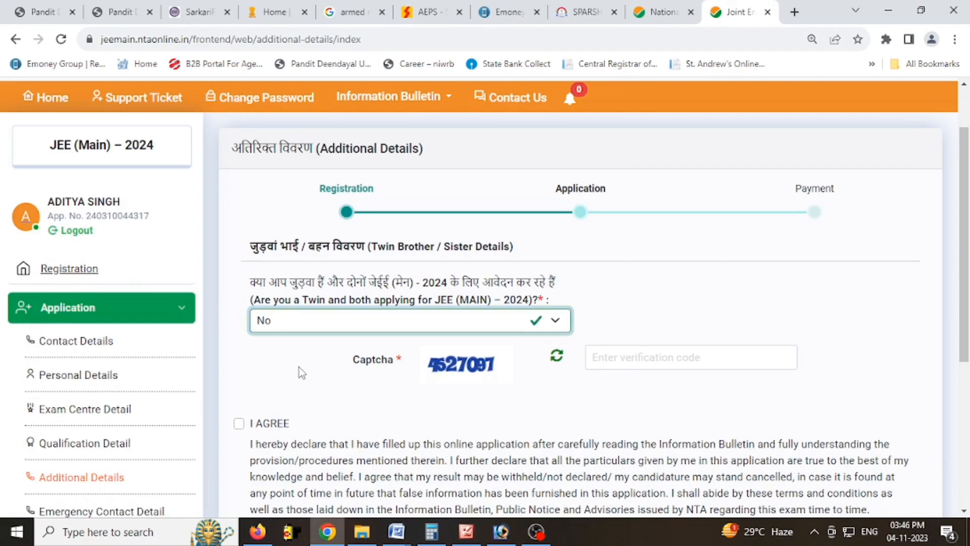
{"action": "left_click", "coordinate": [636, 364]}
{"action": "type", "text": "4527"}
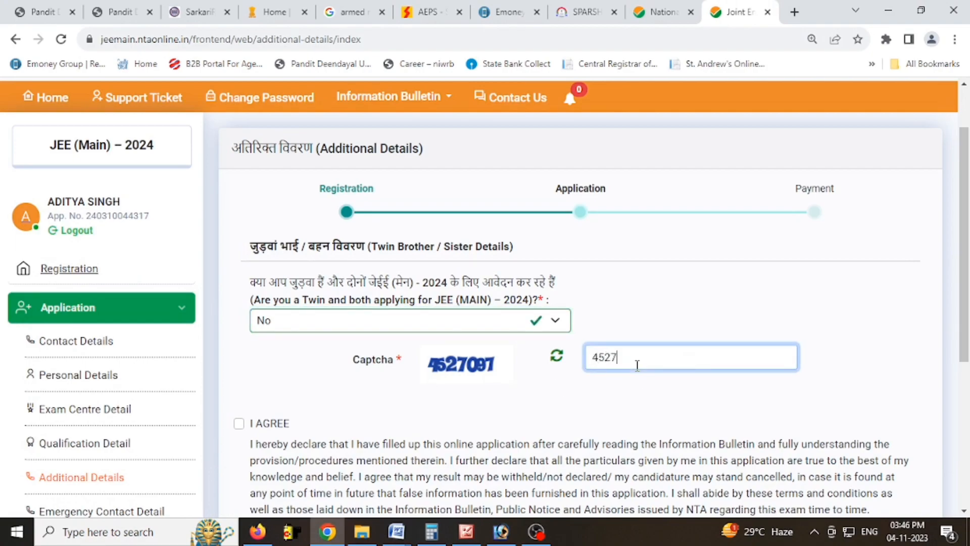
{"action": "type", "text": "097"}
{"action": "left_click_drag", "start_coordinate": [251, 283], "coordinate": [565, 297]}
{"action": "left_click", "coordinate": [642, 318]}
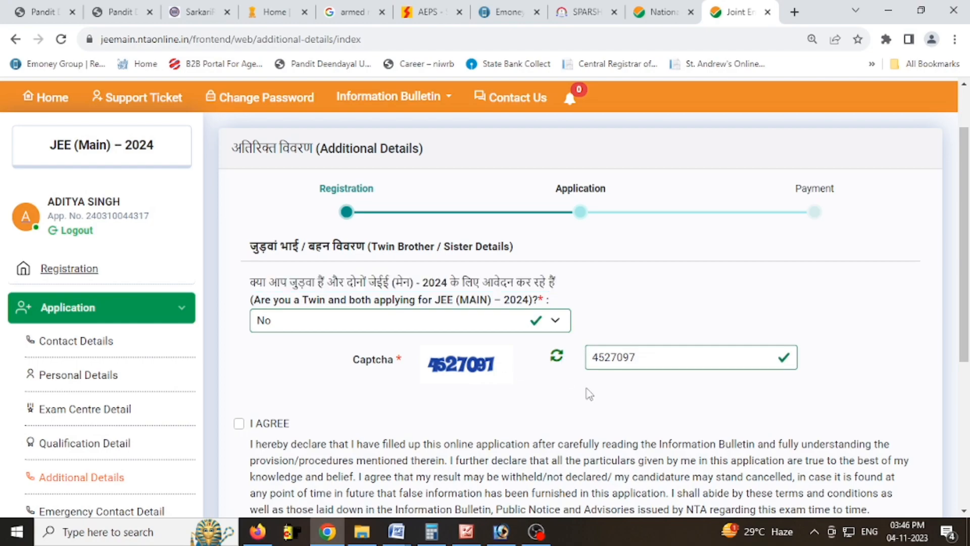
{"action": "scroll", "coordinate": [625, 389], "scroll_direction": "down", "scroll_amount": 1}
{"action": "scroll", "coordinate": [625, 382], "scroll_direction": "down", "scroll_amount": 1}
{"action": "left_click", "coordinate": [238, 280]}
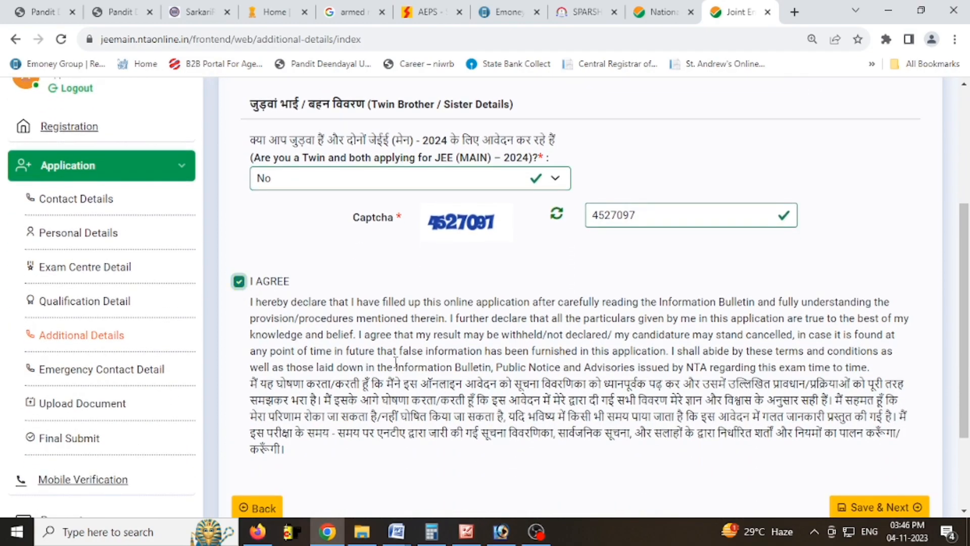
{"action": "left_click", "coordinate": [873, 507]}
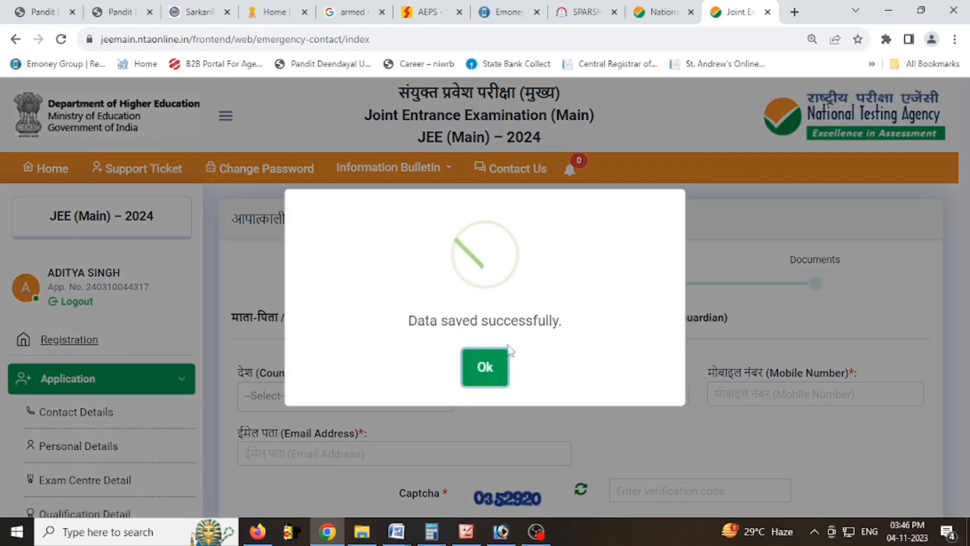
- Set the emergency contact country to INDIA with country code +91
{"action": "left_click", "coordinate": [485, 367]}
{"action": "scroll", "coordinate": [454, 318], "scroll_direction": "down", "scroll_amount": 2}
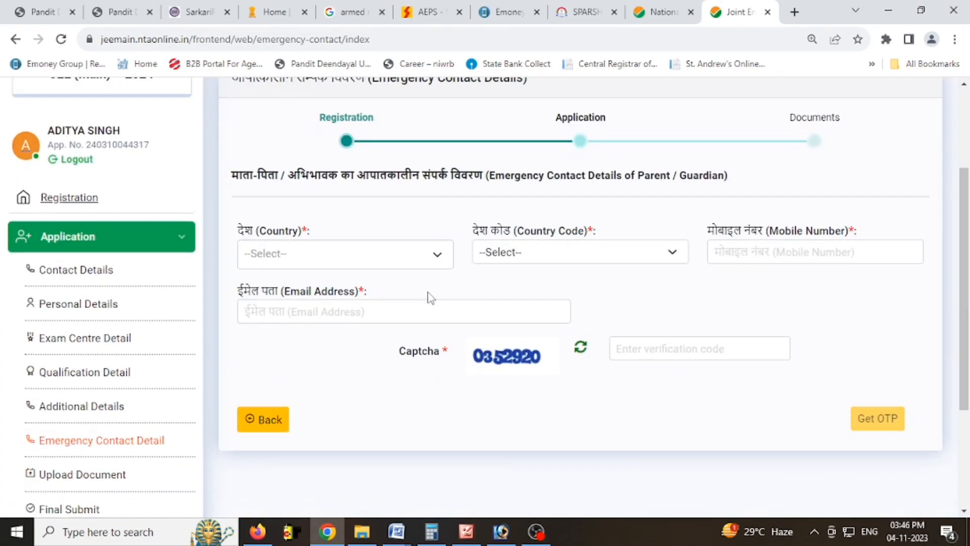
{"action": "left_click", "coordinate": [259, 260]}
{"action": "left_click", "coordinate": [268, 321]}
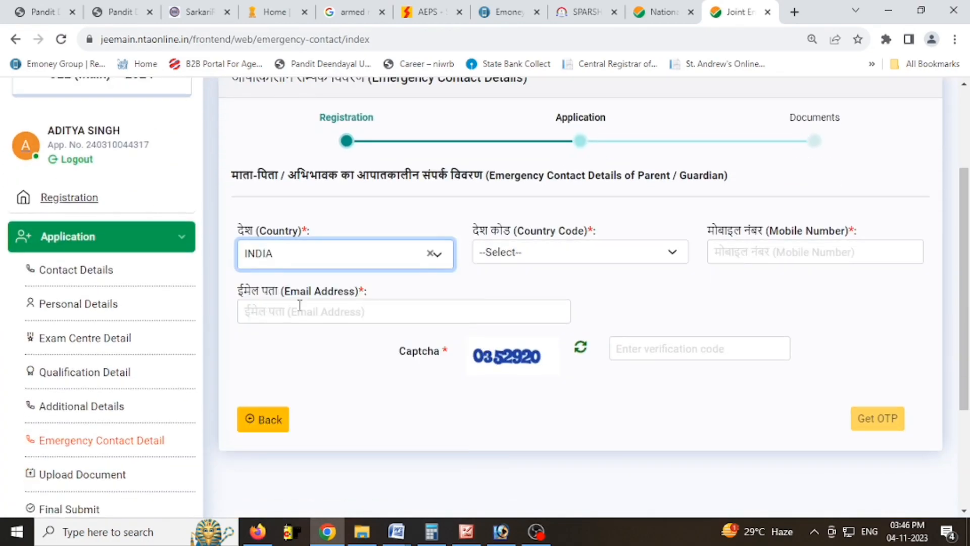
{"action": "left_click", "coordinate": [535, 267]}
{"action": "left_click", "coordinate": [531, 281]}
- Enter the guardian's mobile number, e-mail address and the captcha, then request the OTPs
{"action": "left_click", "coordinate": [785, 251]}
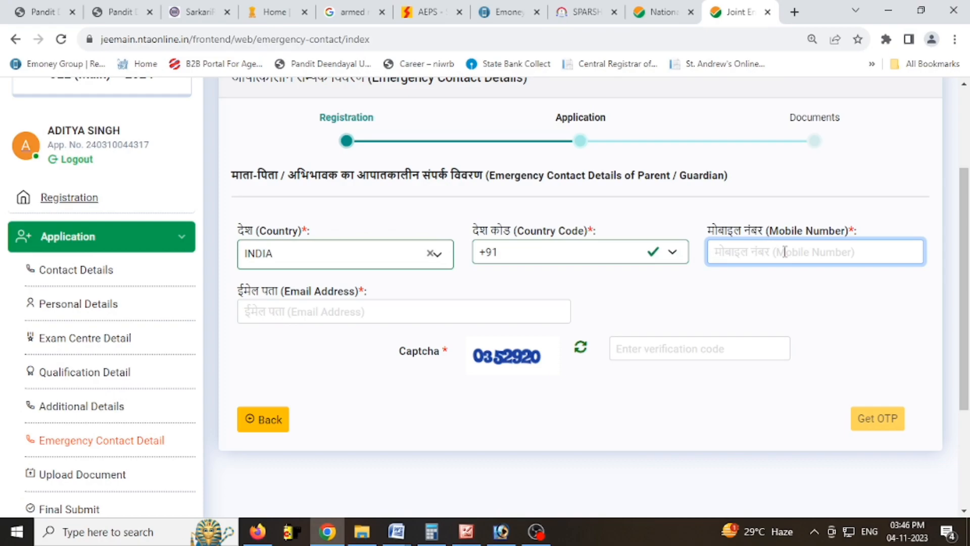
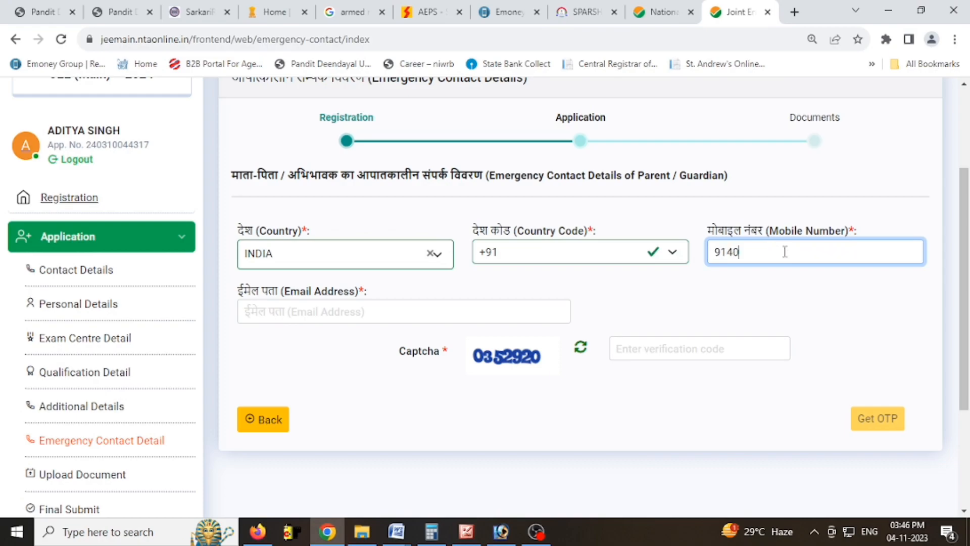
{"action": "left_click", "coordinate": [313, 311]}
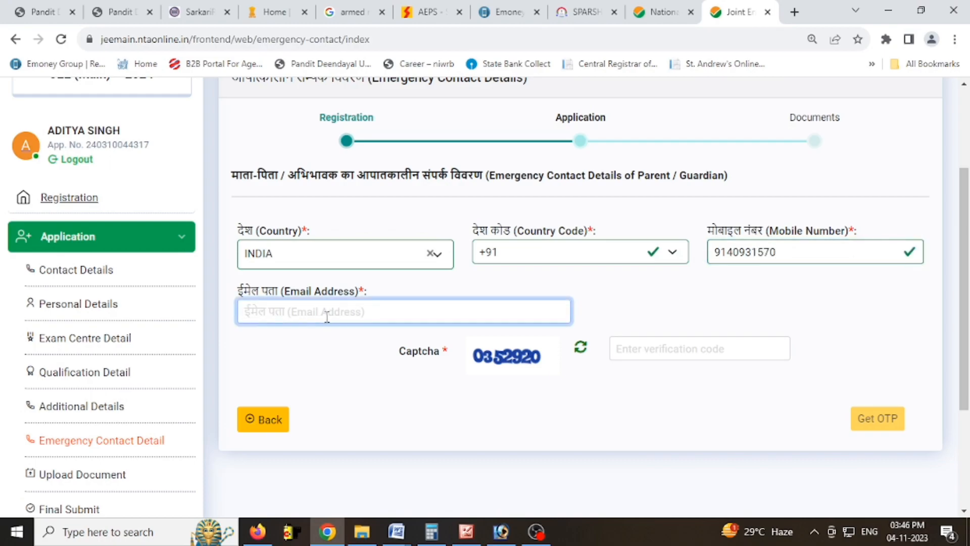
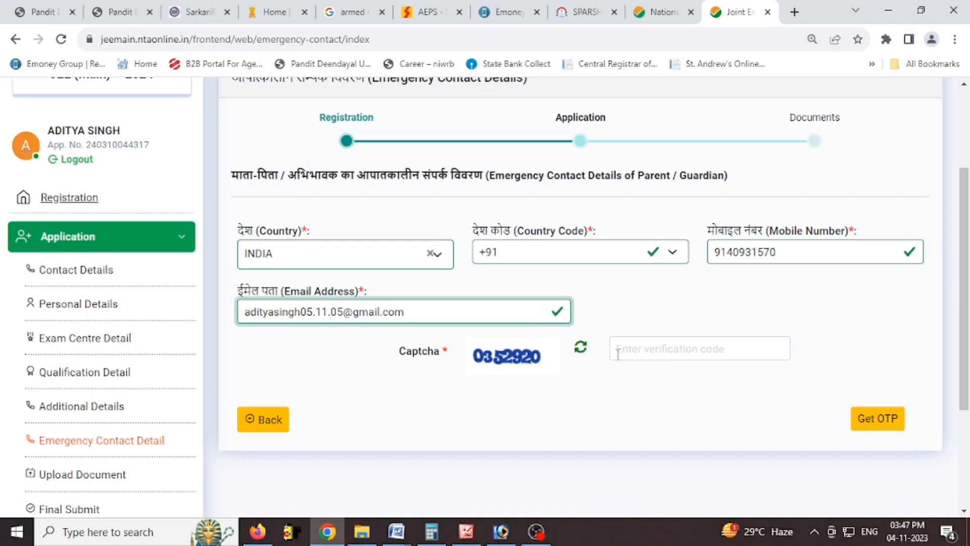
{"action": "left_click", "coordinate": [617, 317]}
{"action": "left_click", "coordinate": [665, 355]}
{"action": "type", "text": "035"}
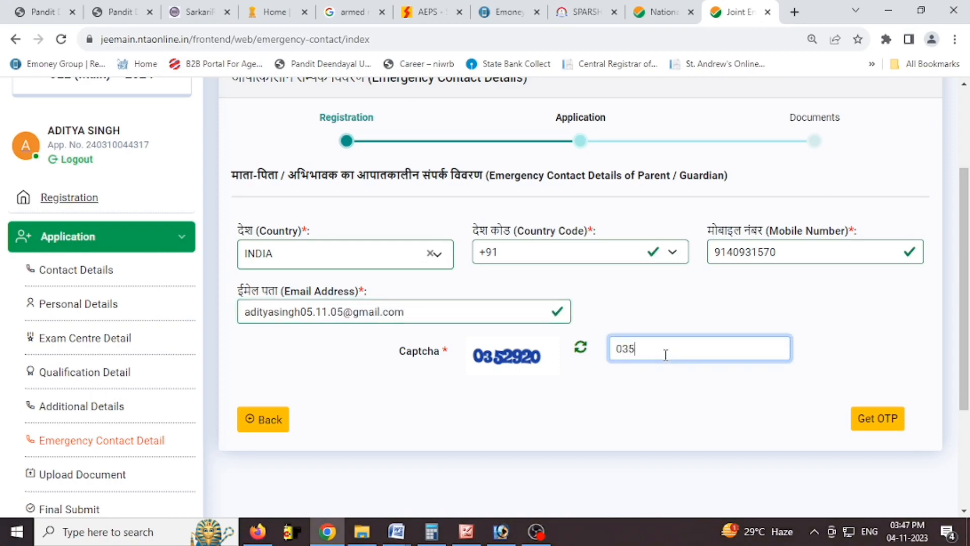
{"action": "type", "text": "2920"}
{"action": "left_click", "coordinate": [869, 419]}
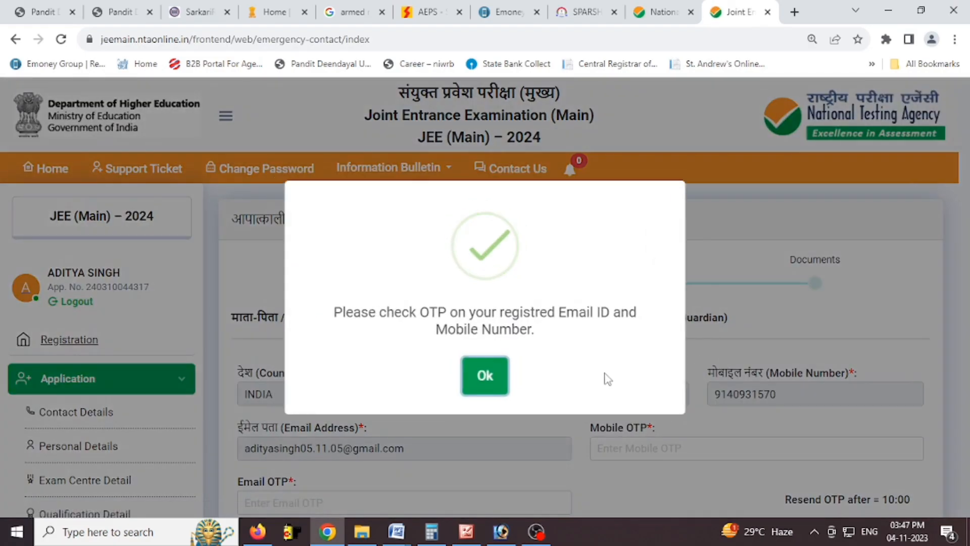
- Enter the received e-mail OTP, correcting its last digit, and the mobile OTP
{"action": "left_click", "coordinate": [498, 377]}
{"action": "scroll", "coordinate": [611, 353], "scroll_direction": "down", "scroll_amount": 3}
{"action": "left_click", "coordinate": [621, 306]}
{"action": "scroll", "coordinate": [505, 308], "scroll_direction": "down", "scroll_amount": 1}
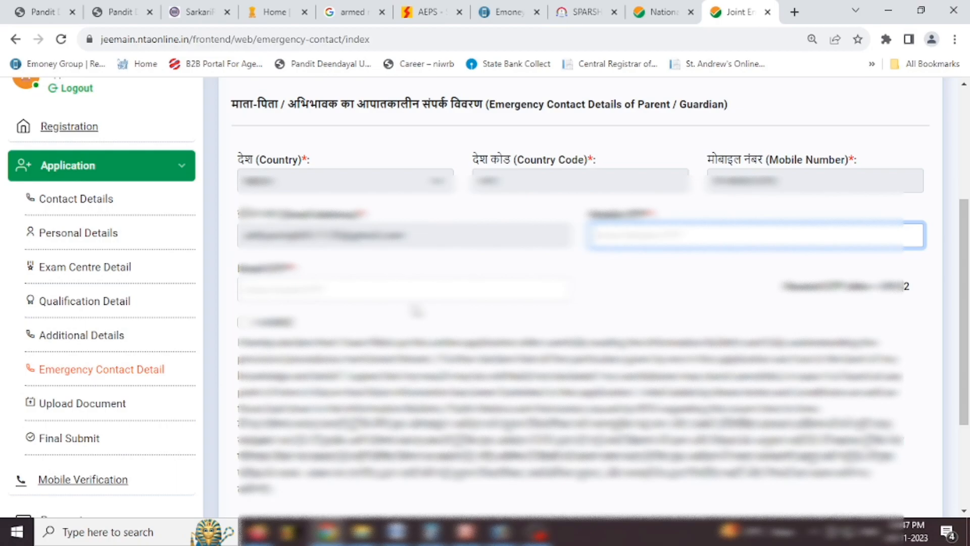
{"action": "left_click", "coordinate": [413, 294]}
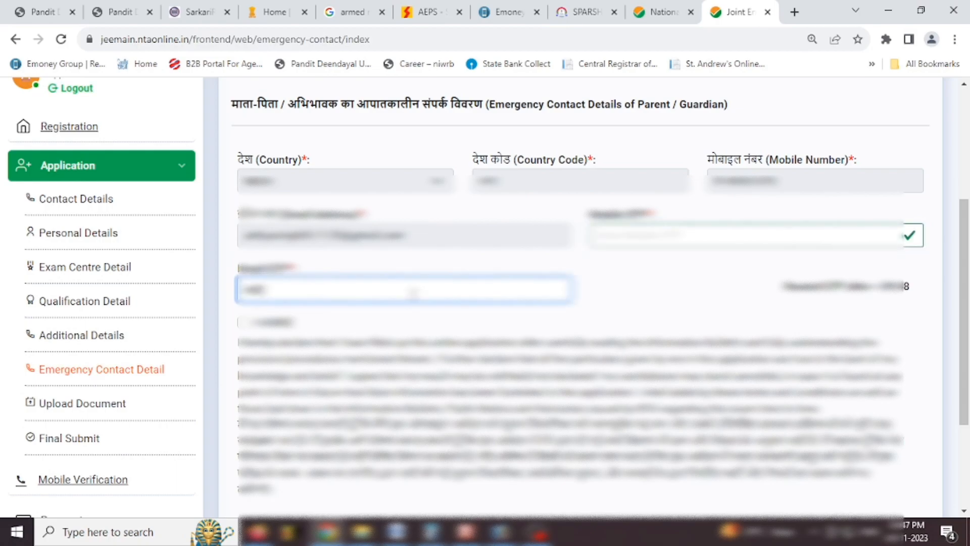
{"action": "left_click", "coordinate": [689, 239]}
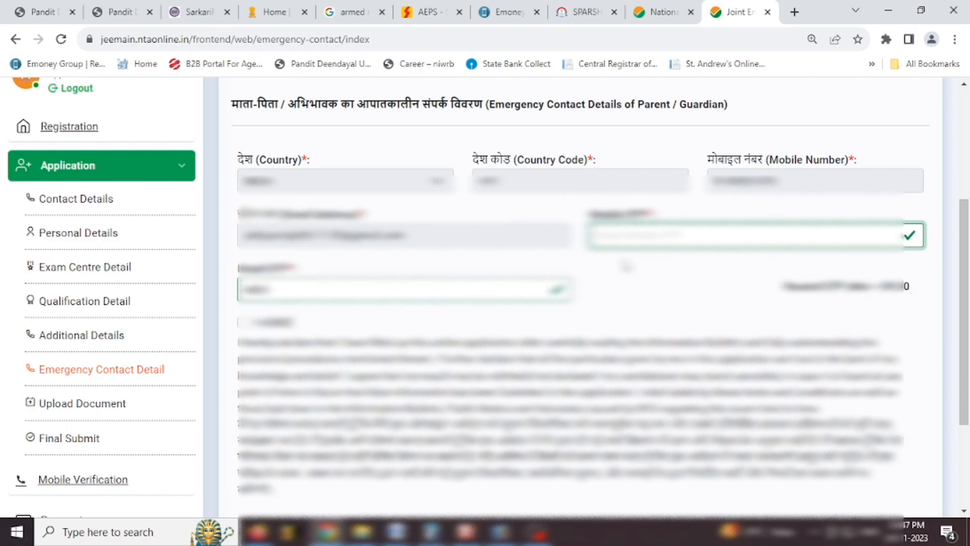
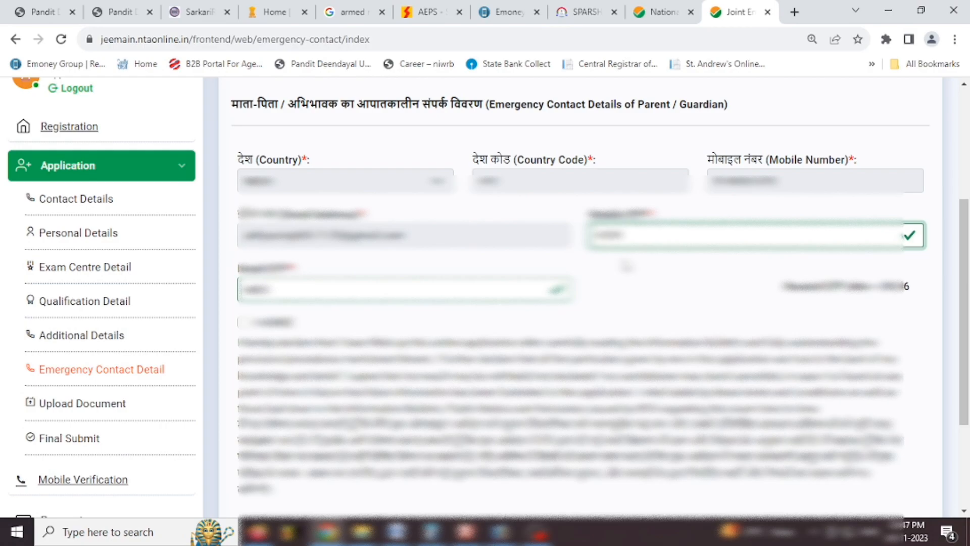
- Accept the emergency contact declaration and save the details
{"action": "left_click", "coordinate": [244, 322]}
{"action": "scroll", "coordinate": [245, 298], "scroll_direction": "down", "scroll_amount": 1}
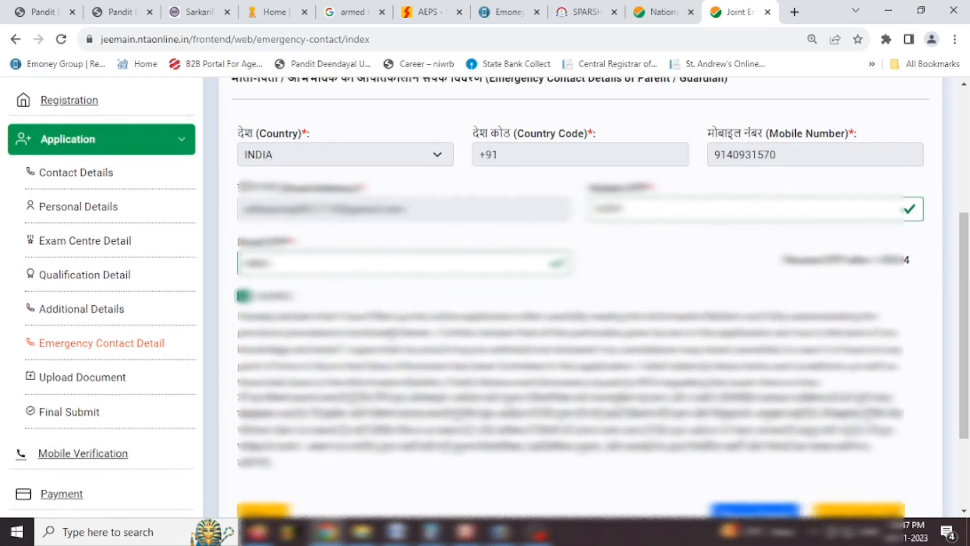
{"action": "scroll", "coordinate": [570, 304], "scroll_direction": "down", "scroll_amount": 3}
{"action": "left_click", "coordinate": [874, 399]}
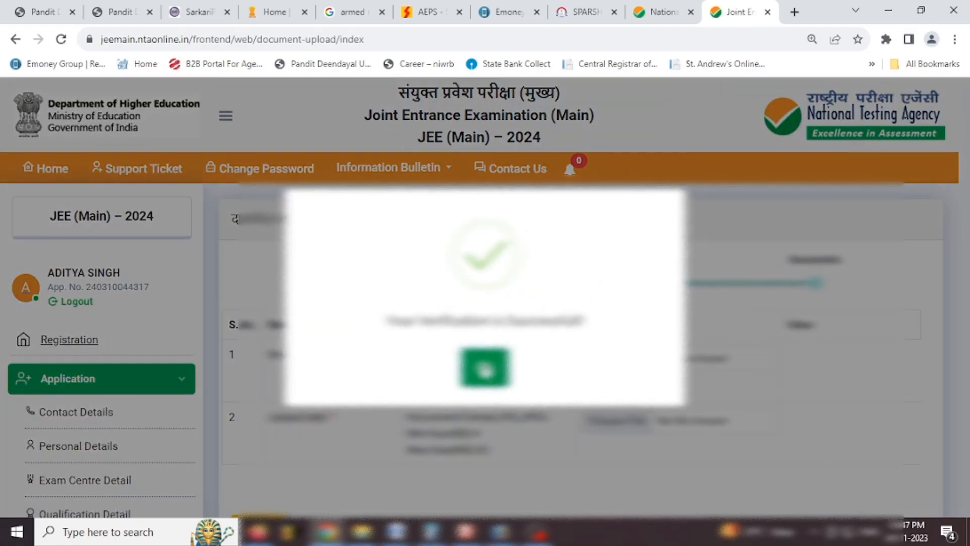
- Close the Verification Successful message and scroll down the page
{"action": "left_click", "coordinate": [482, 366]}
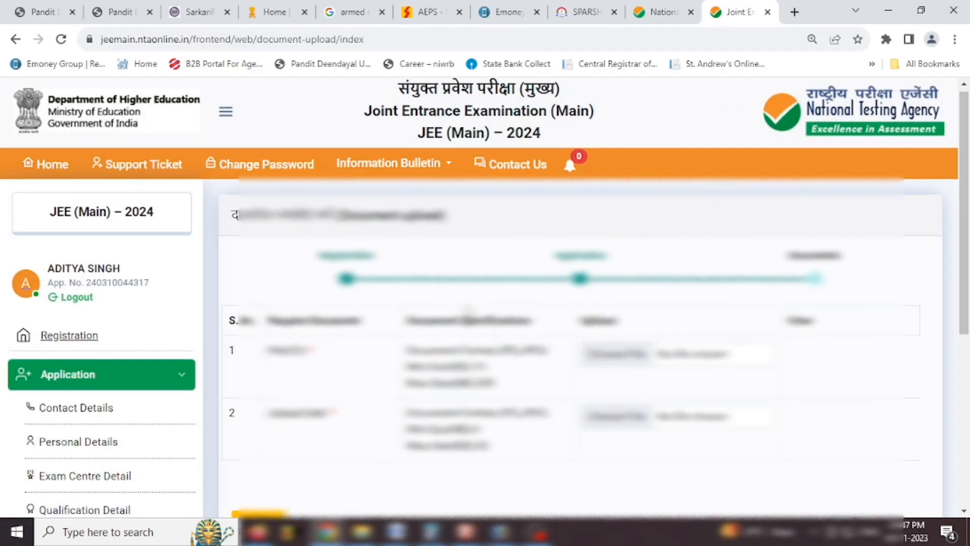
{"action": "scroll", "coordinate": [467, 309], "scroll_direction": "down", "scroll_amount": 1}
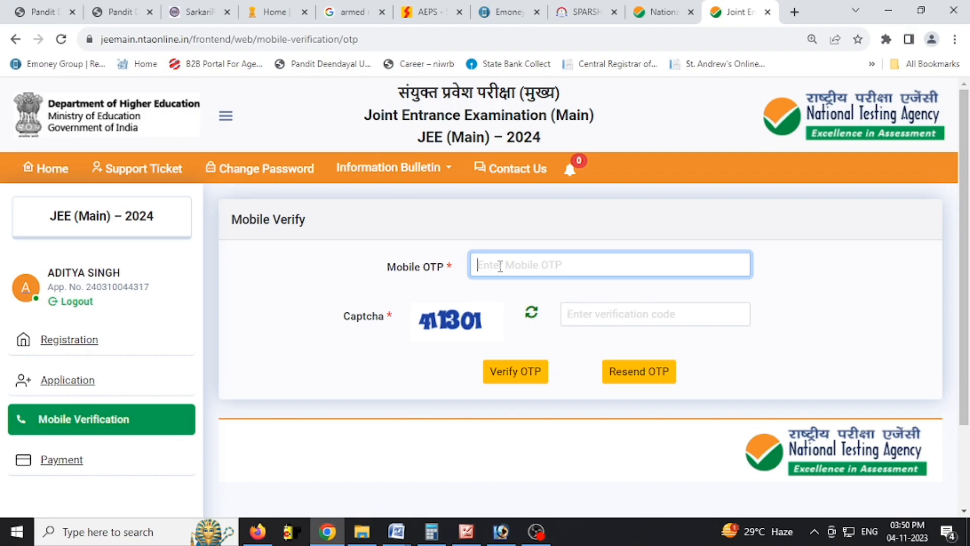
- Finish entering the mobile OTP, enter the captcha, and verify the mobile number
{"action": "left_click", "coordinate": [613, 317]}
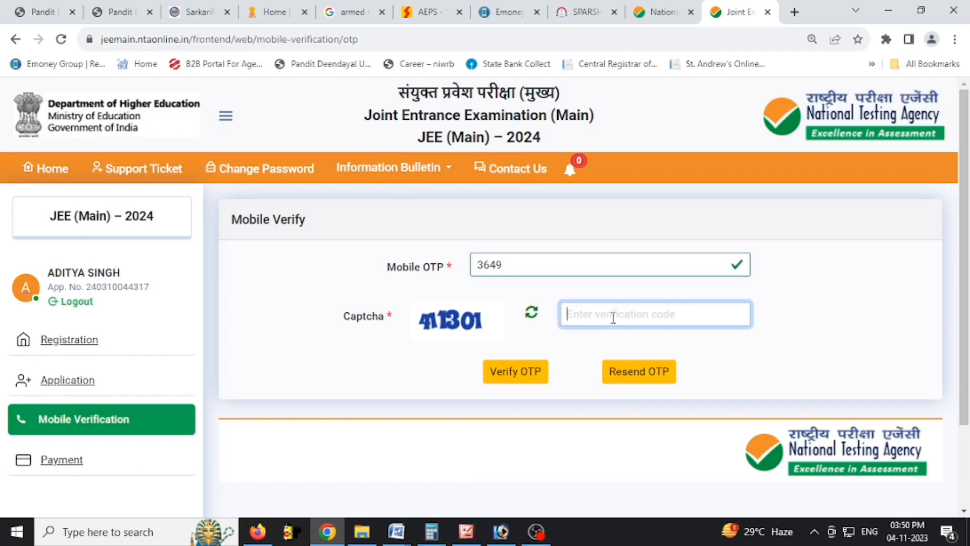
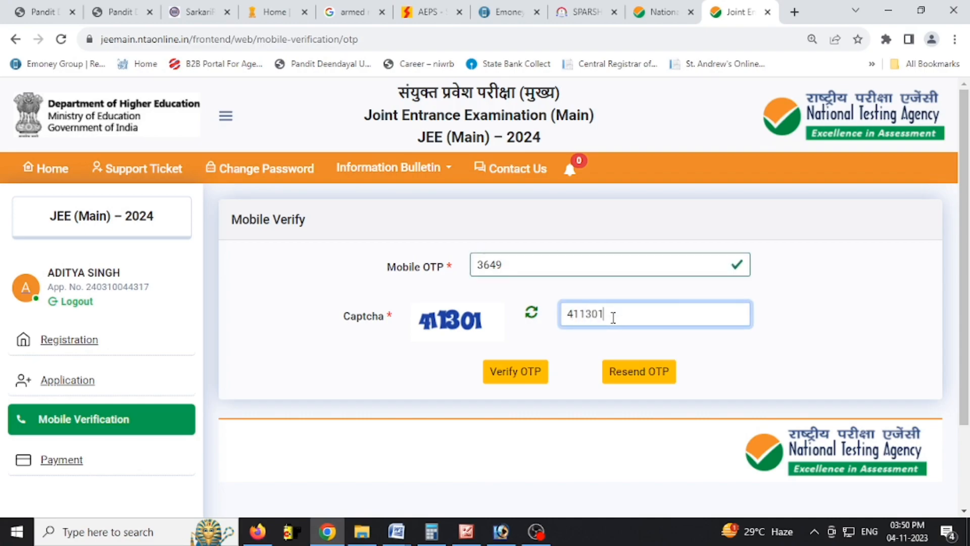
{"action": "left_click", "coordinate": [524, 381]}
{"action": "left_click", "coordinate": [484, 369]}
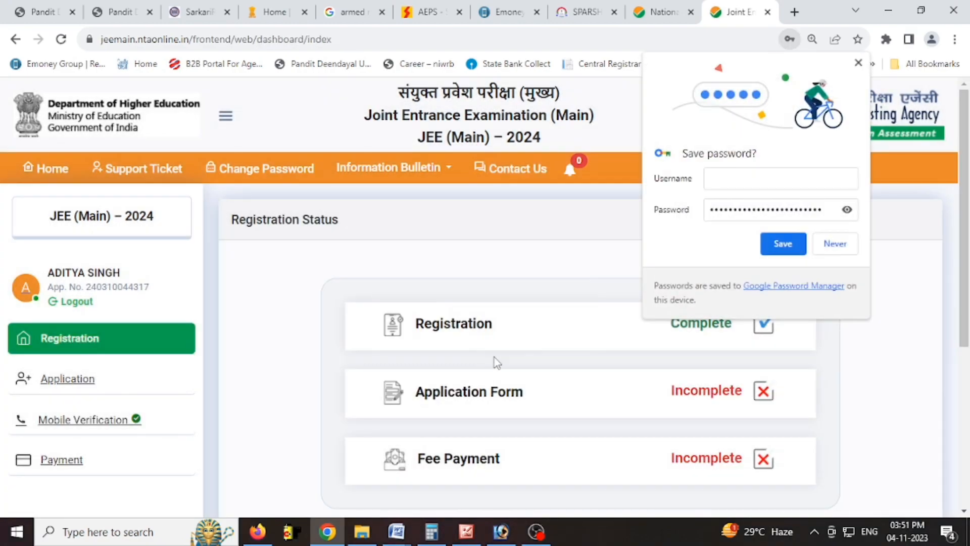
- Decline the browser's password save and open Complete Application Form for review
{"action": "left_click", "coordinate": [836, 244]}
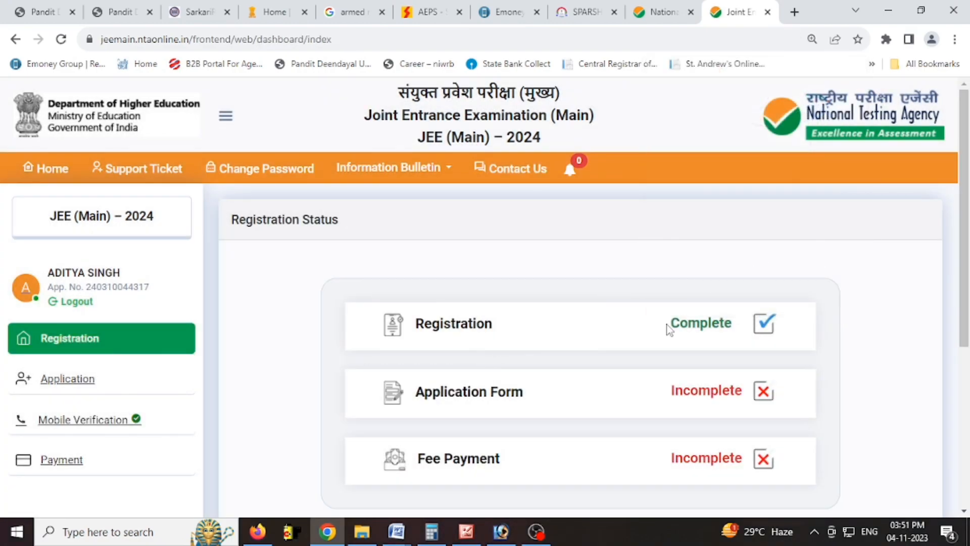
{"action": "scroll", "coordinate": [616, 313], "scroll_direction": "down", "scroll_amount": 4}
{"action": "scroll", "coordinate": [616, 313], "scroll_direction": "down", "scroll_amount": 2}
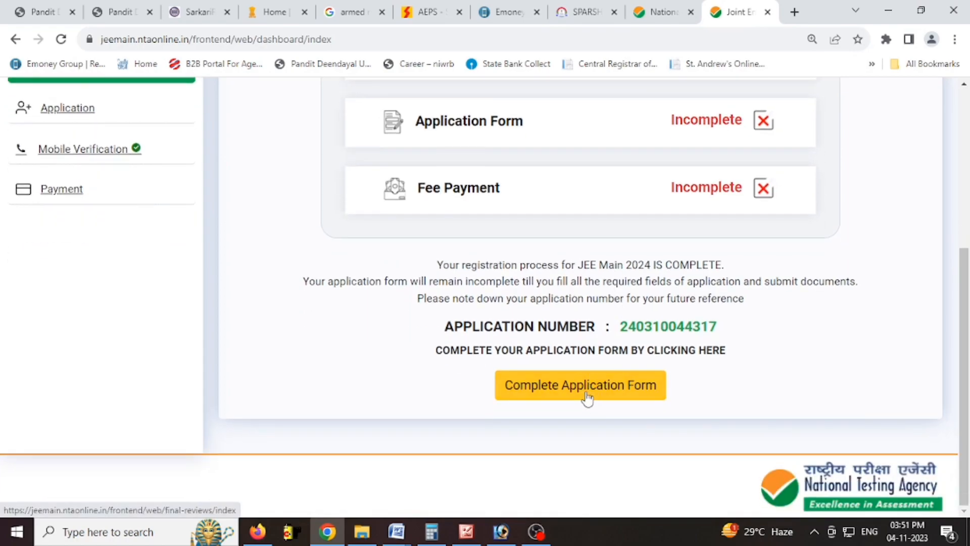
{"action": "scroll", "coordinate": [520, 353], "scroll_direction": "up", "scroll_amount": 2}
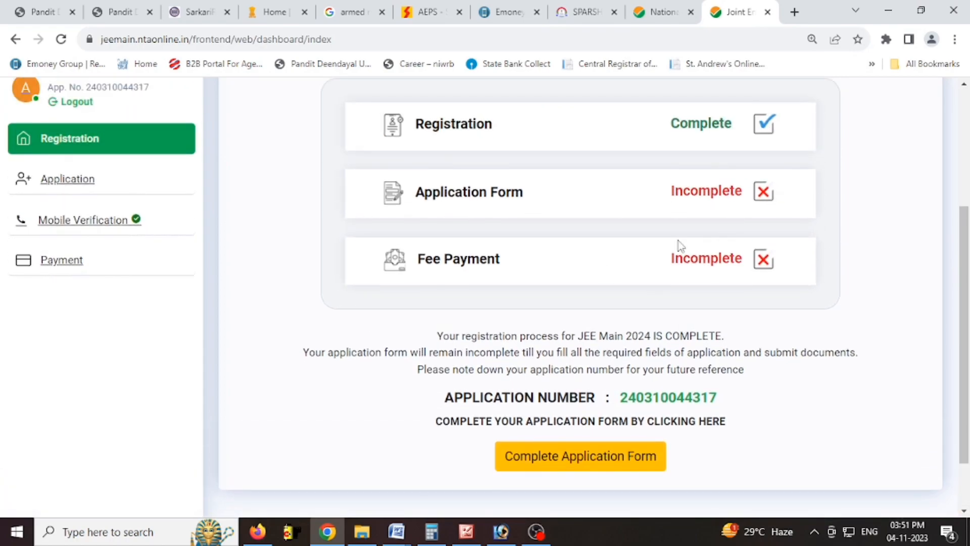
{"action": "scroll", "coordinate": [586, 258], "scroll_direction": "up", "scroll_amount": 2}
{"action": "scroll", "coordinate": [569, 321], "scroll_direction": "down", "scroll_amount": 2}
{"action": "left_click", "coordinate": [582, 451]}
- Zoom in and scroll through exam centre details: Session 1, Gorakhpur, Basti, Lucknow, Kanpur
{"action": "scroll", "coordinate": [446, 338], "scroll_direction": "down", "scroll_amount": 1}
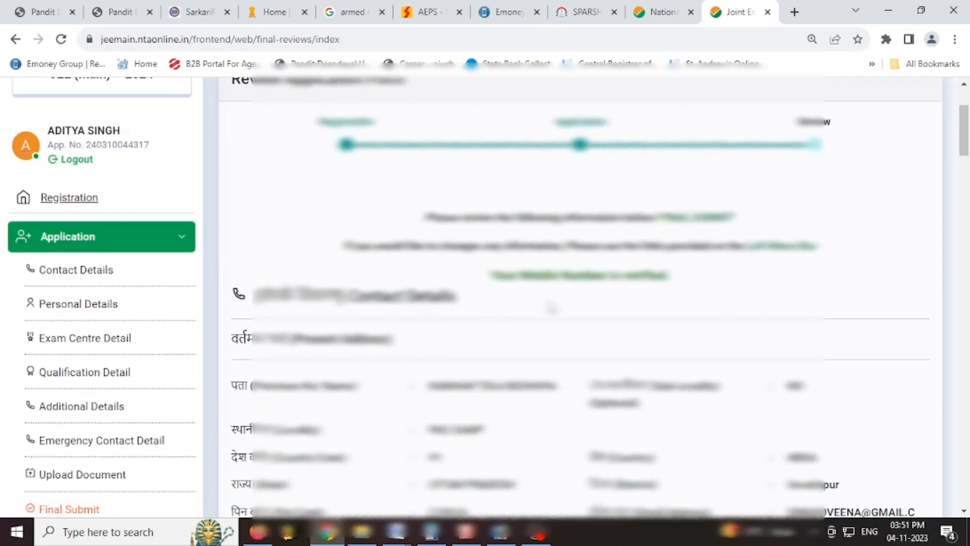
{"action": "left_click_drag", "start_coordinate": [497, 275], "coordinate": [581, 288]}
{"action": "scroll", "coordinate": [579, 290], "scroll_direction": "down", "scroll_amount": 2}
{"action": "scroll", "coordinate": [578, 290], "scroll_direction": "down", "scroll_amount": 1}
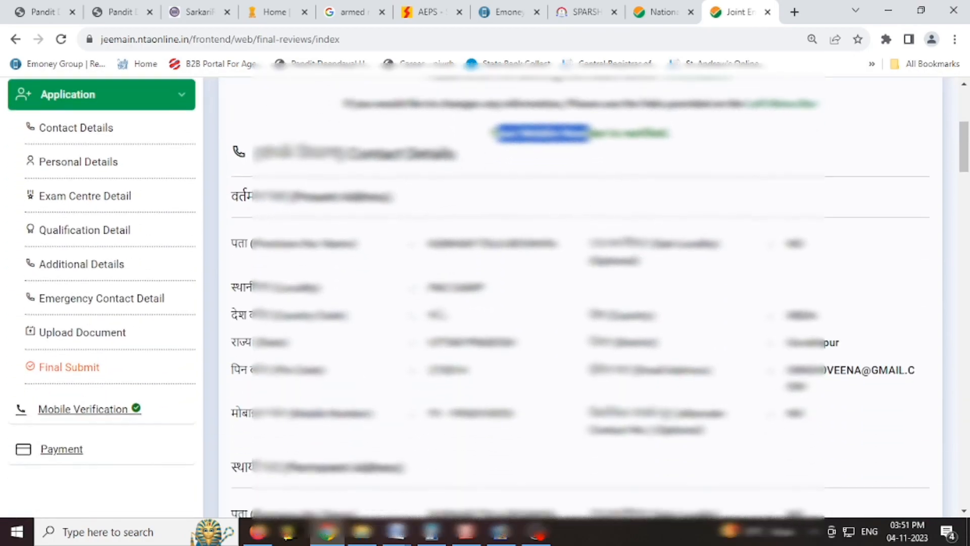
{"action": "left_click_drag", "start_coordinate": [427, 245], "coordinate": [576, 251]}
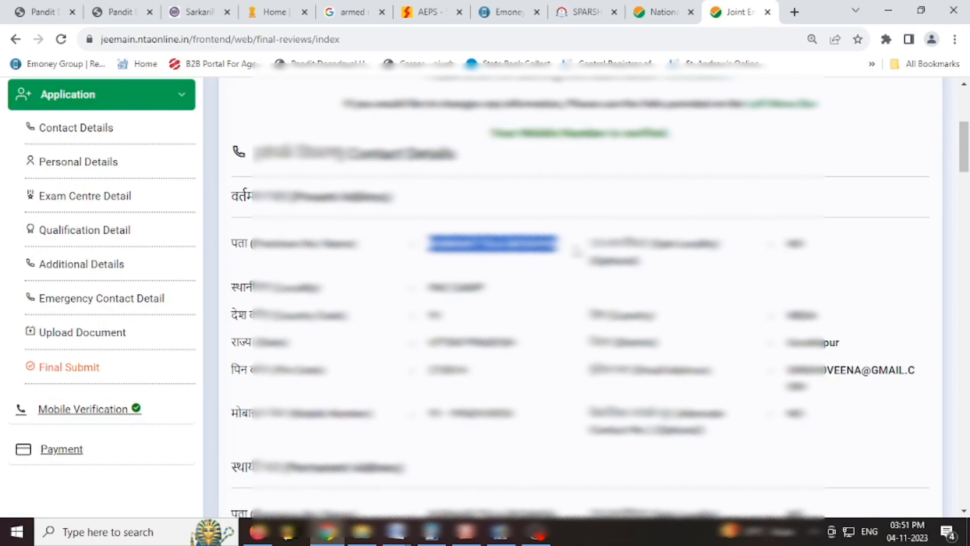
{"action": "left_click", "coordinate": [530, 281]}
{"action": "scroll", "coordinate": [530, 281], "scroll_direction": "up", "scroll_amount": 1}
{"action": "scroll", "coordinate": [606, 273], "scroll_direction": "down", "scroll_amount": 2}
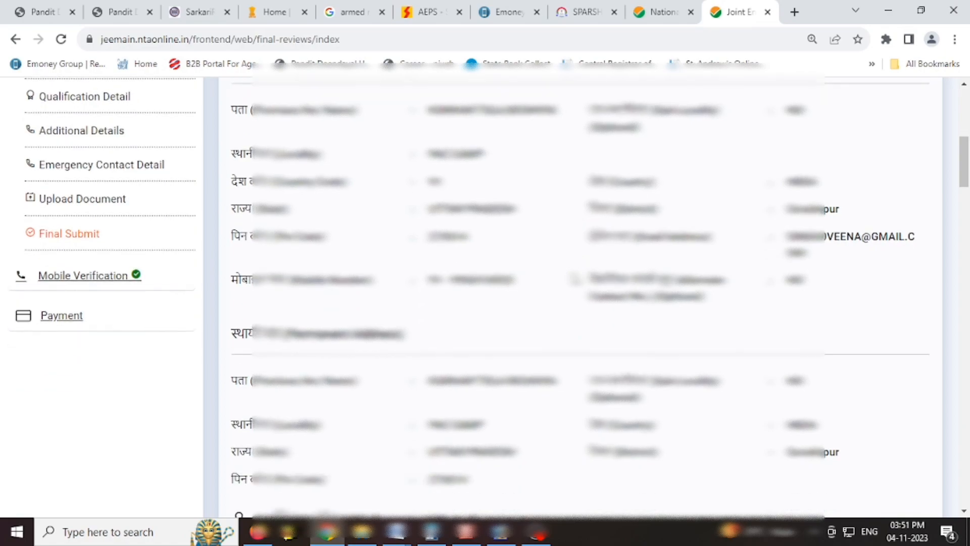
{"action": "scroll", "coordinate": [613, 277], "scroll_direction": "down", "scroll_amount": 1}
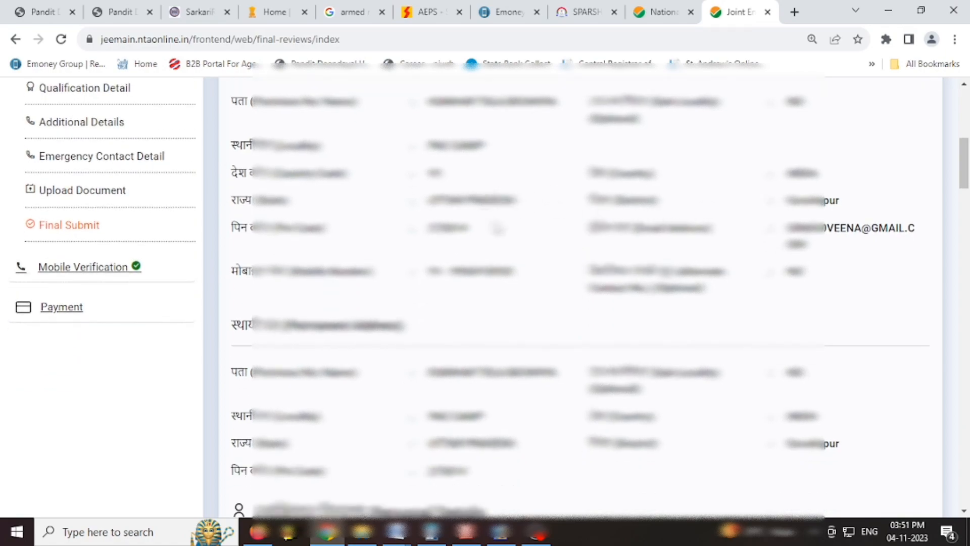
{"action": "scroll", "coordinate": [537, 260], "scroll_direction": "down", "scroll_amount": 2}
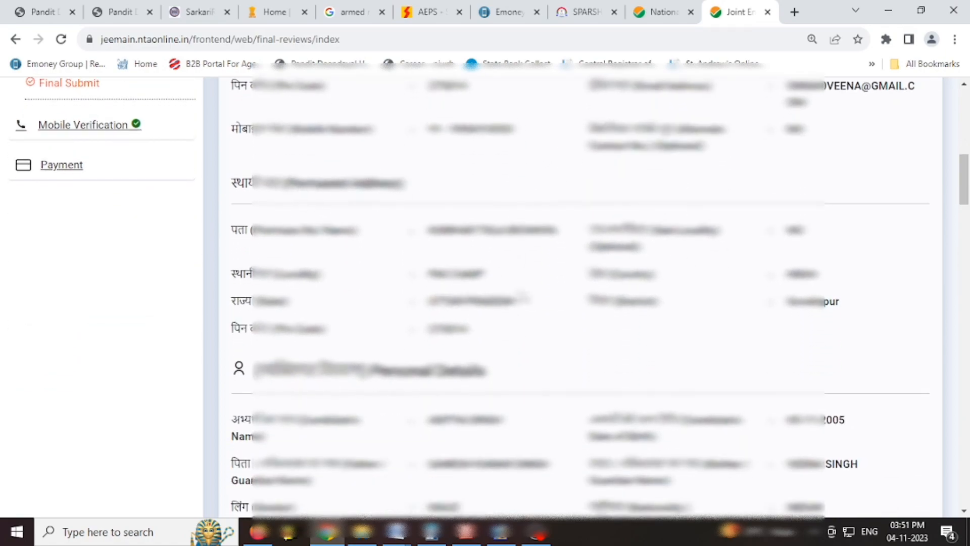
{"action": "scroll", "coordinate": [520, 296], "scroll_direction": "down", "scroll_amount": 2}
{"action": "scroll", "coordinate": [494, 281], "scroll_direction": "down", "scroll_amount": 1}
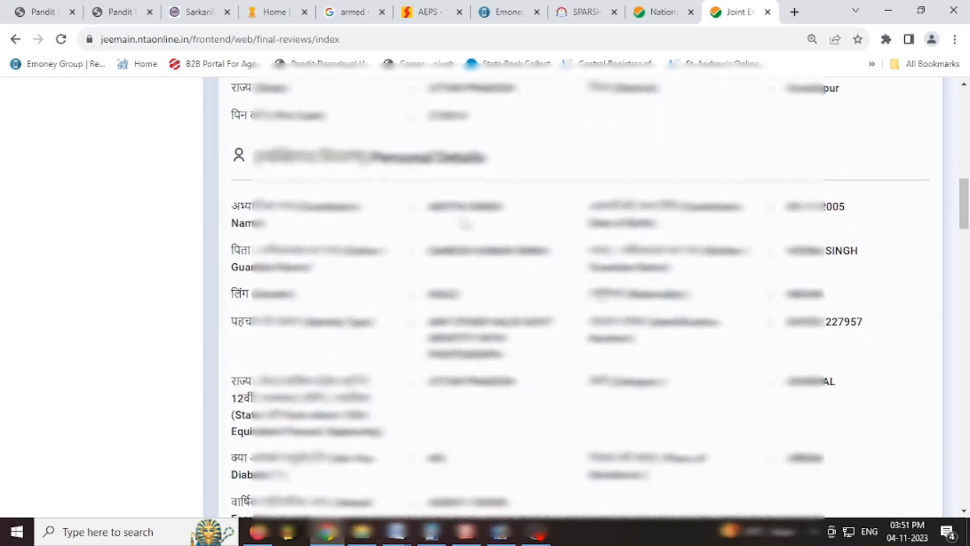
{"action": "key", "text": "ctrl+plus"}
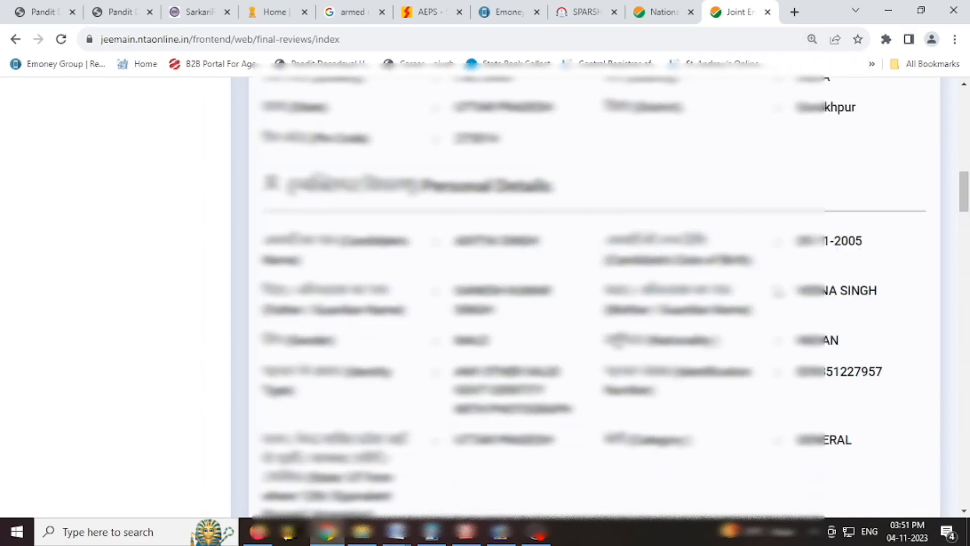
{"action": "scroll", "coordinate": [656, 311], "scroll_direction": "down", "scroll_amount": 1}
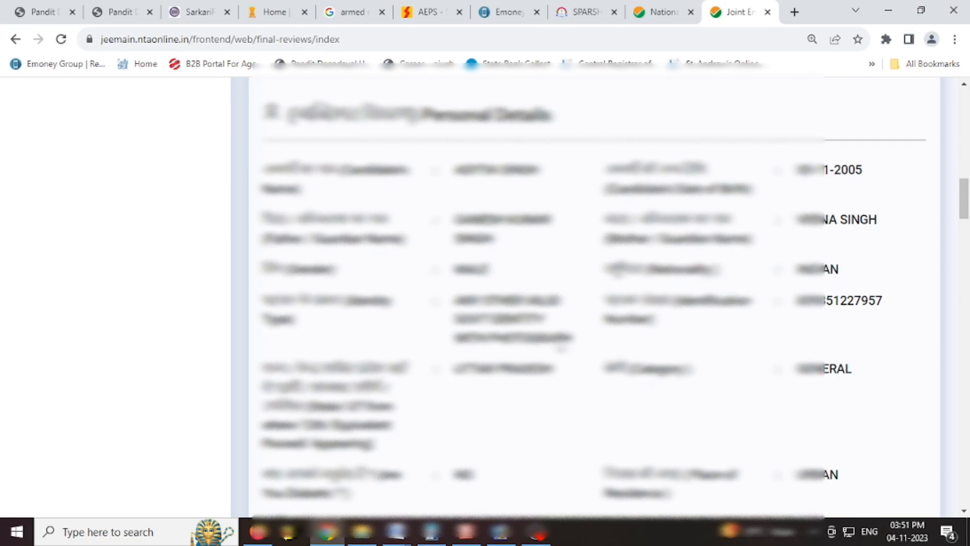
{"action": "scroll", "coordinate": [560, 349], "scroll_direction": "down", "scroll_amount": 1}
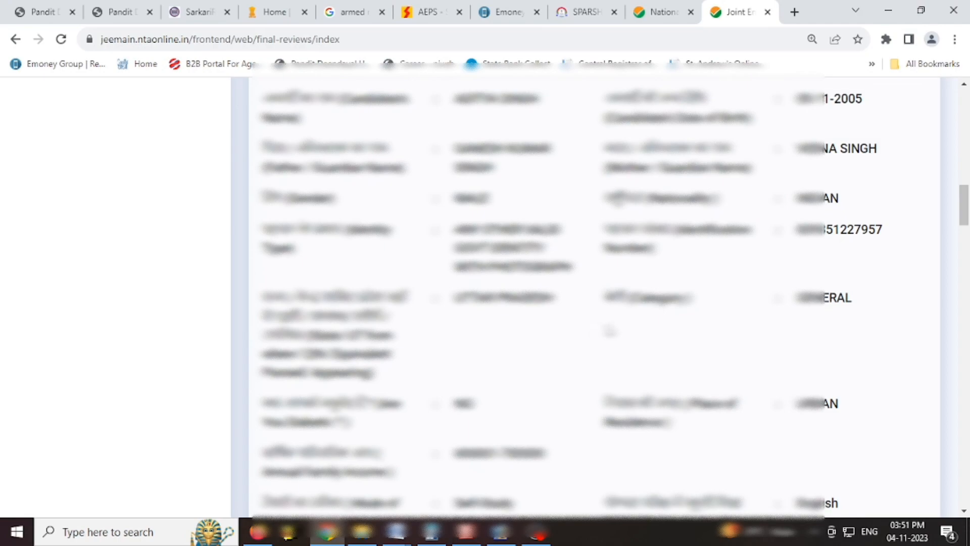
{"action": "scroll", "coordinate": [645, 320], "scroll_direction": "down", "scroll_amount": 1}
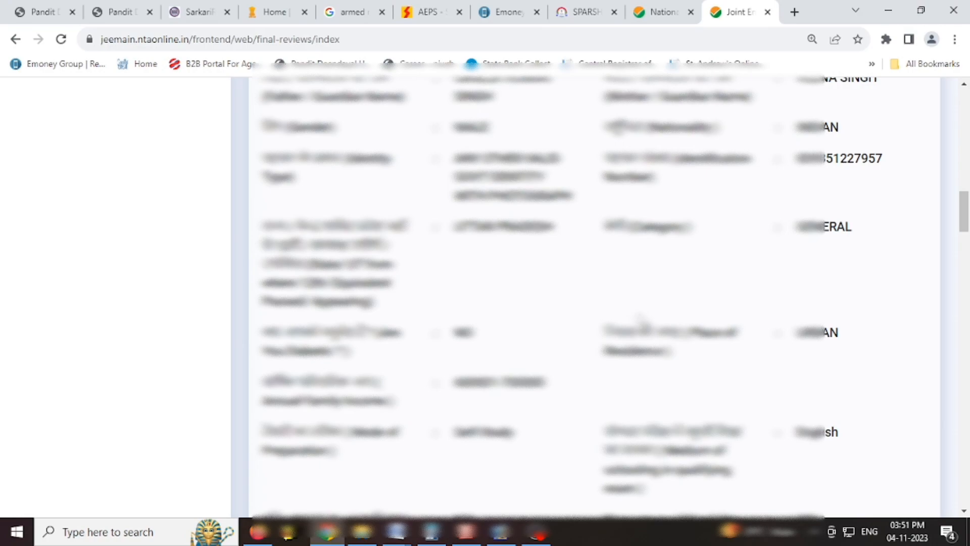
{"action": "scroll", "coordinate": [639, 321], "scroll_direction": "down", "scroll_amount": 1}
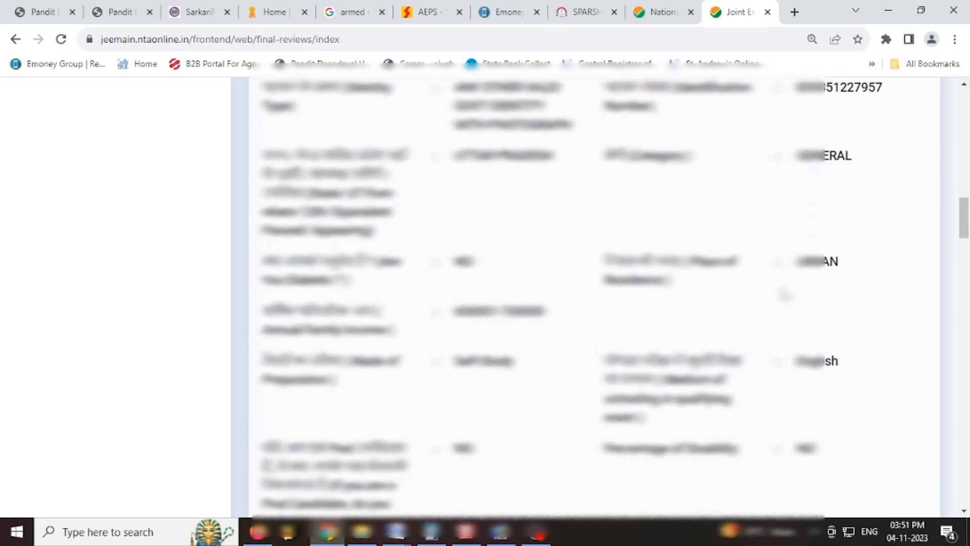
{"action": "scroll", "coordinate": [737, 308], "scroll_direction": "down", "scroll_amount": 1}
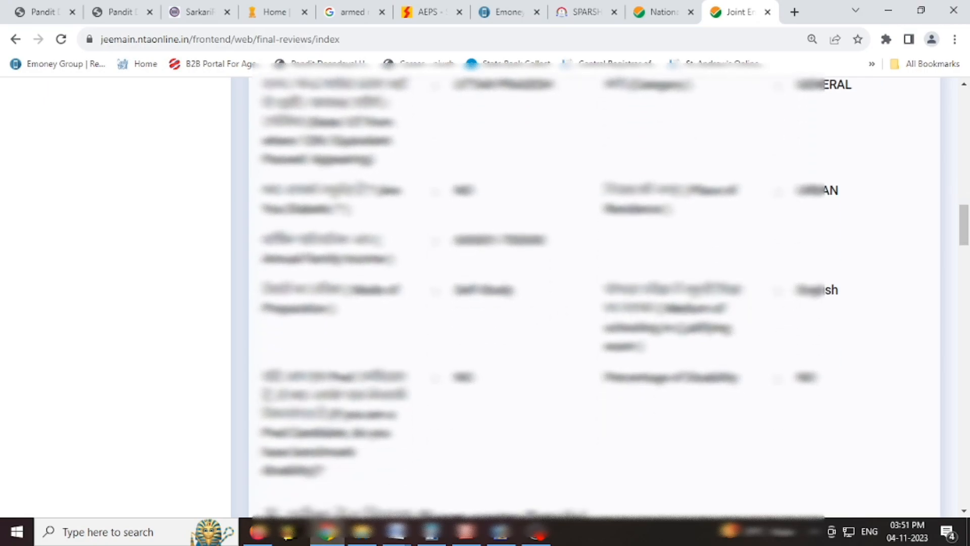
{"action": "scroll", "coordinate": [639, 320], "scroll_direction": "down", "scroll_amount": 1}
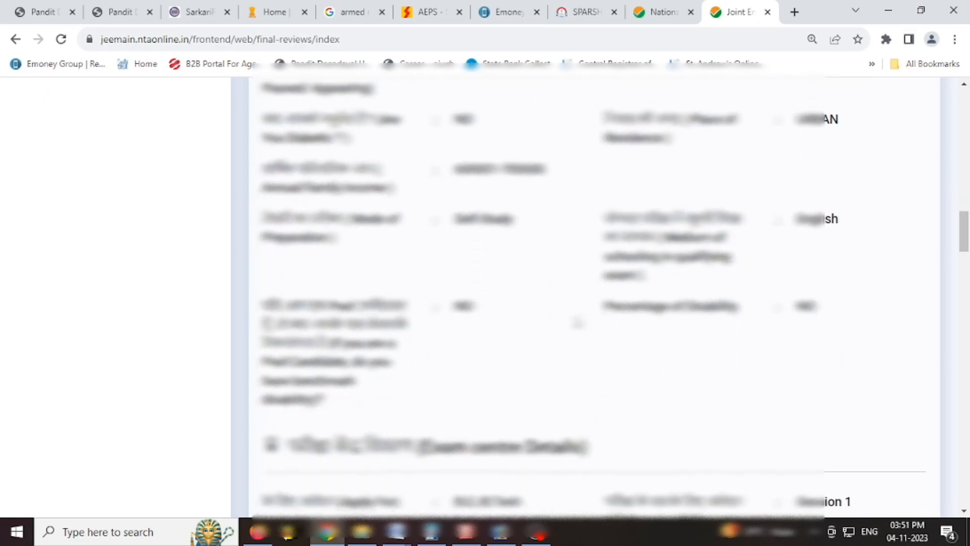
{"action": "scroll", "coordinate": [577, 322], "scroll_direction": "down", "scroll_amount": 3}
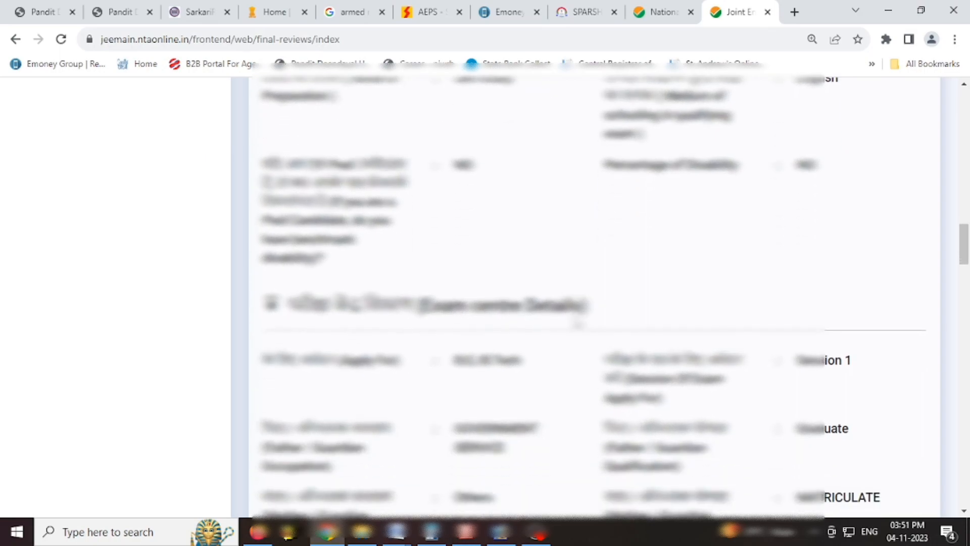
{"action": "scroll", "coordinate": [767, 331], "scroll_direction": "down", "scroll_amount": 1}
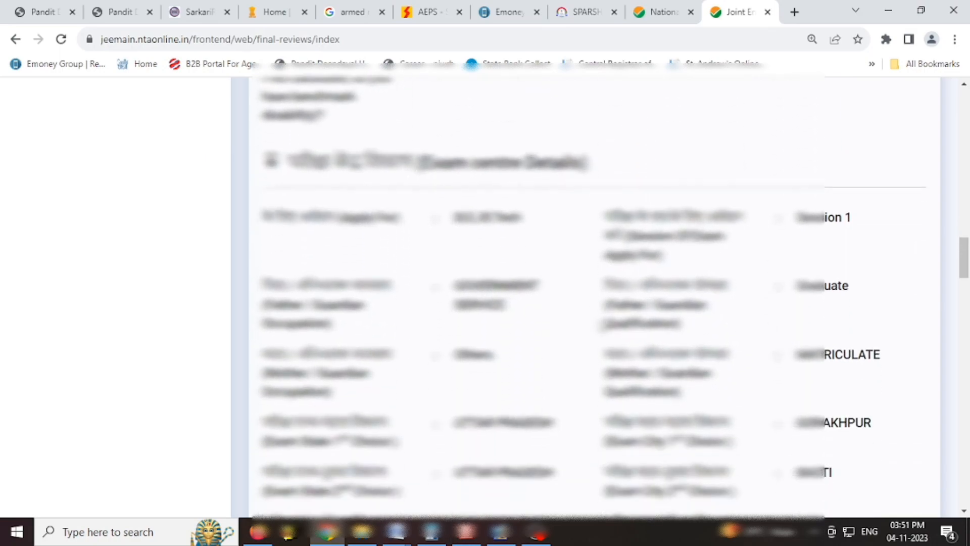
{"action": "scroll", "coordinate": [586, 325], "scroll_direction": "down", "scroll_amount": 2}
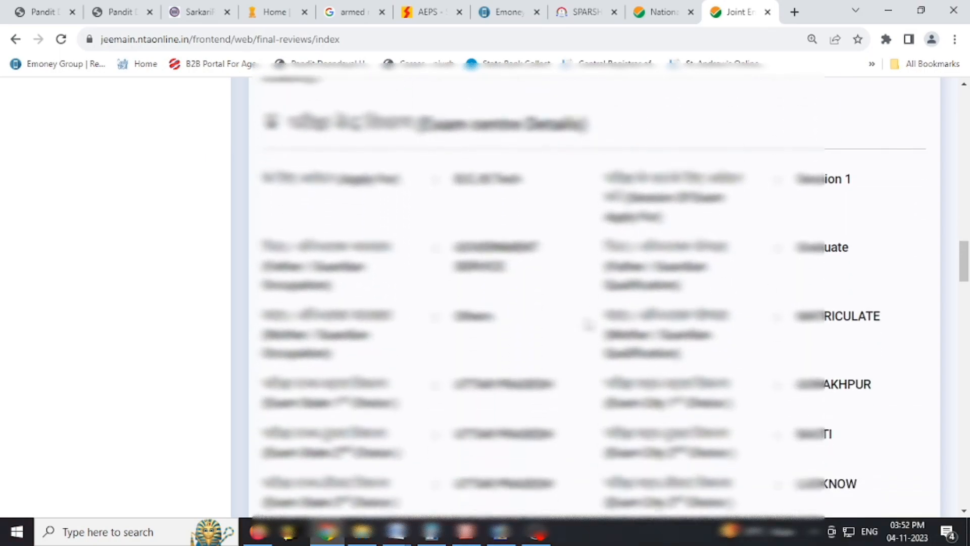
{"action": "scroll", "coordinate": [528, 246], "scroll_direction": "up", "scroll_amount": 2}
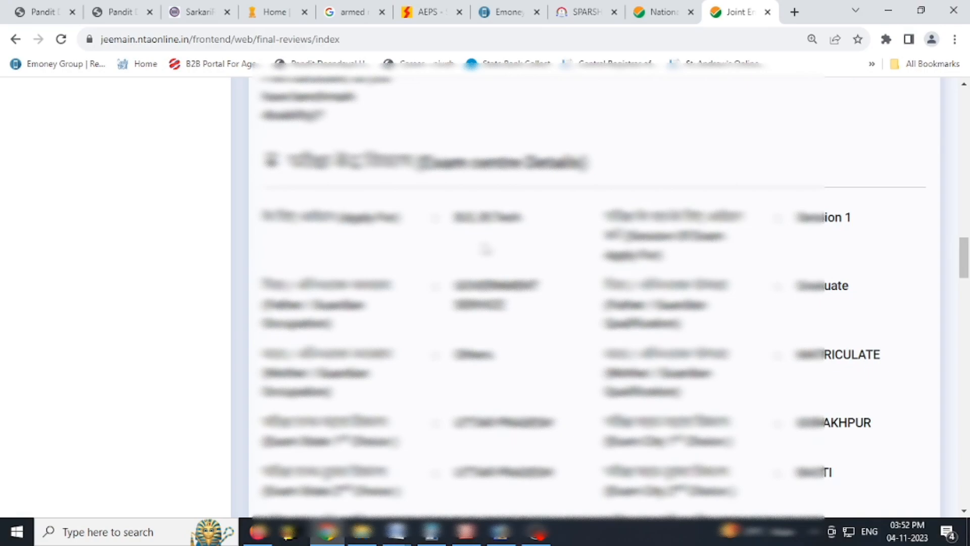
{"action": "scroll", "coordinate": [489, 264], "scroll_direction": "down", "scroll_amount": 1}
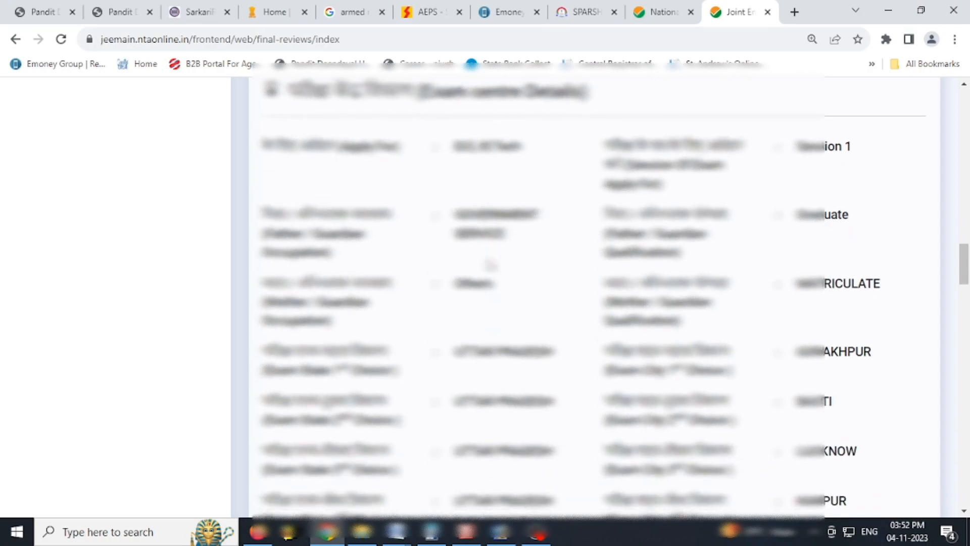
{"action": "scroll", "coordinate": [489, 263], "scroll_direction": "down", "scroll_amount": 2}
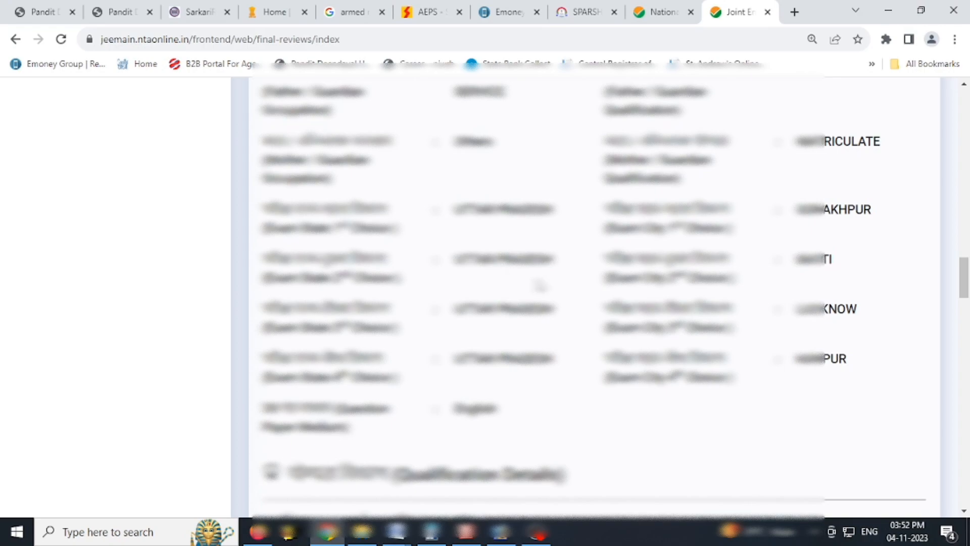
- Scroll past qualification and additional details down to the uploaded photo, signature and Final Submit
{"action": "scroll", "coordinate": [536, 284], "scroll_direction": "down", "scroll_amount": 2}
{"action": "scroll", "coordinate": [581, 293], "scroll_direction": "down", "scroll_amount": 3}
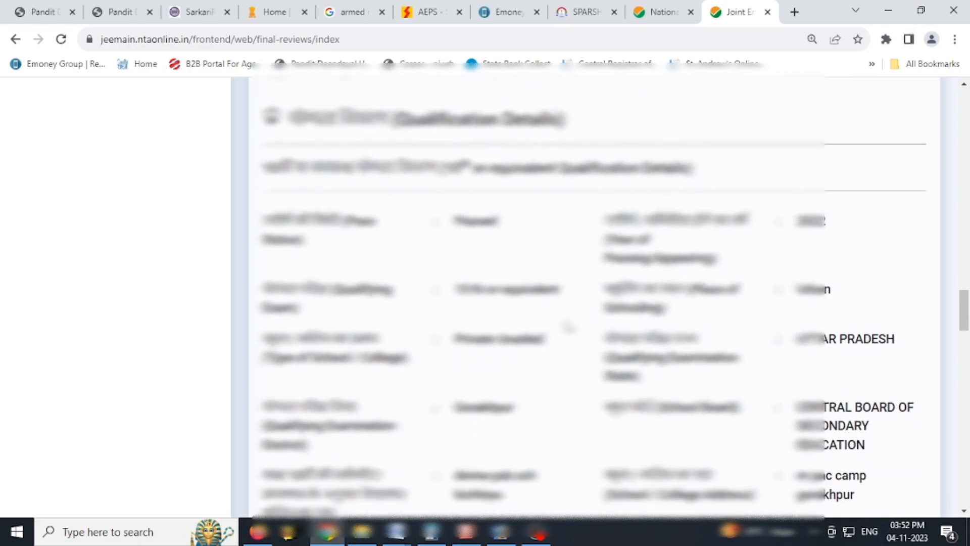
{"action": "scroll", "coordinate": [629, 307], "scroll_direction": "down", "scroll_amount": 3}
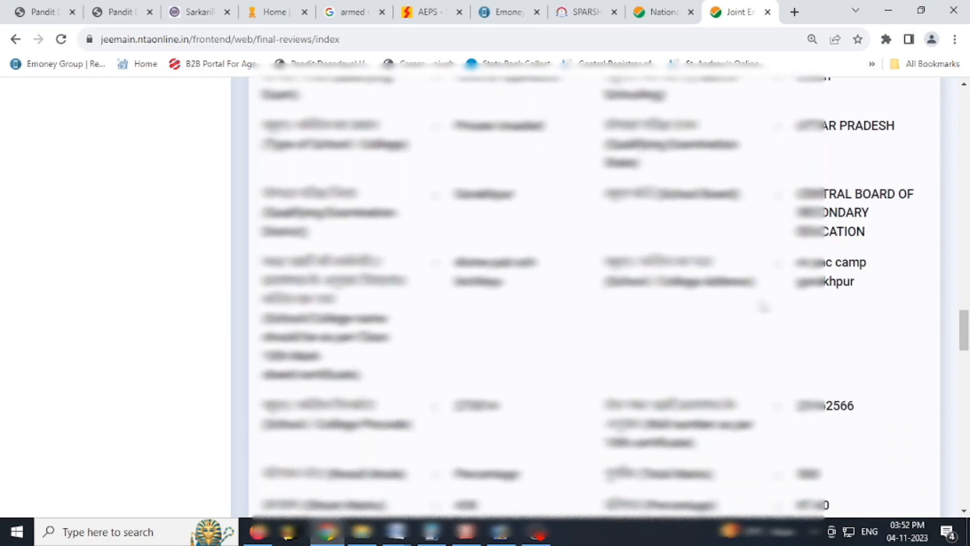
{"action": "scroll", "coordinate": [621, 310], "scroll_direction": "down", "scroll_amount": 2}
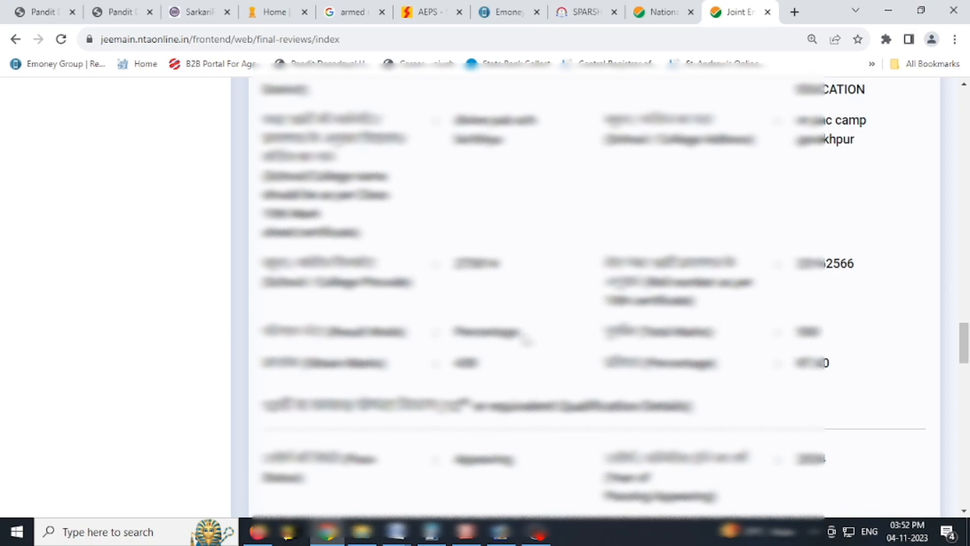
{"action": "scroll", "coordinate": [526, 338], "scroll_direction": "down", "scroll_amount": 2}
{"action": "scroll", "coordinate": [675, 338], "scroll_direction": "down", "scroll_amount": 5}
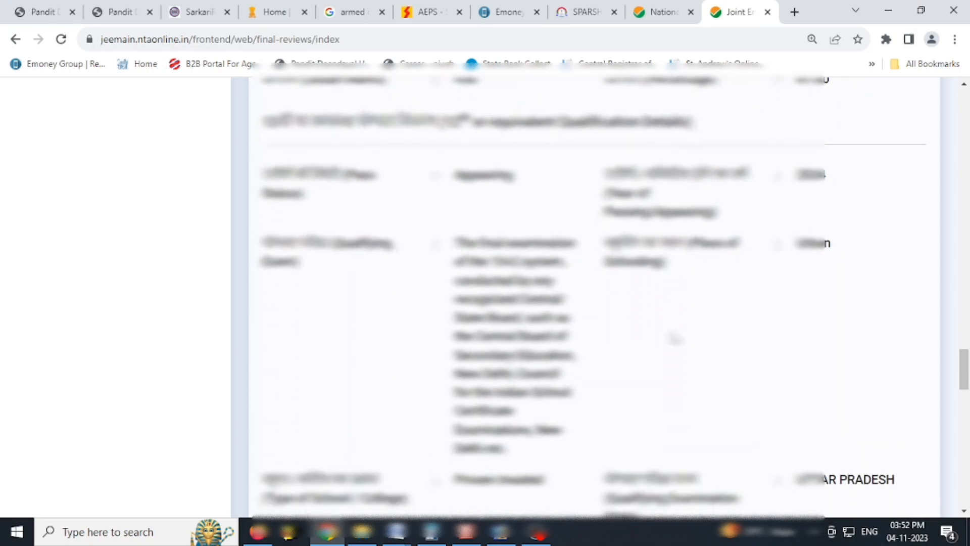
{"action": "scroll", "coordinate": [659, 337], "scroll_direction": "down", "scroll_amount": 5}
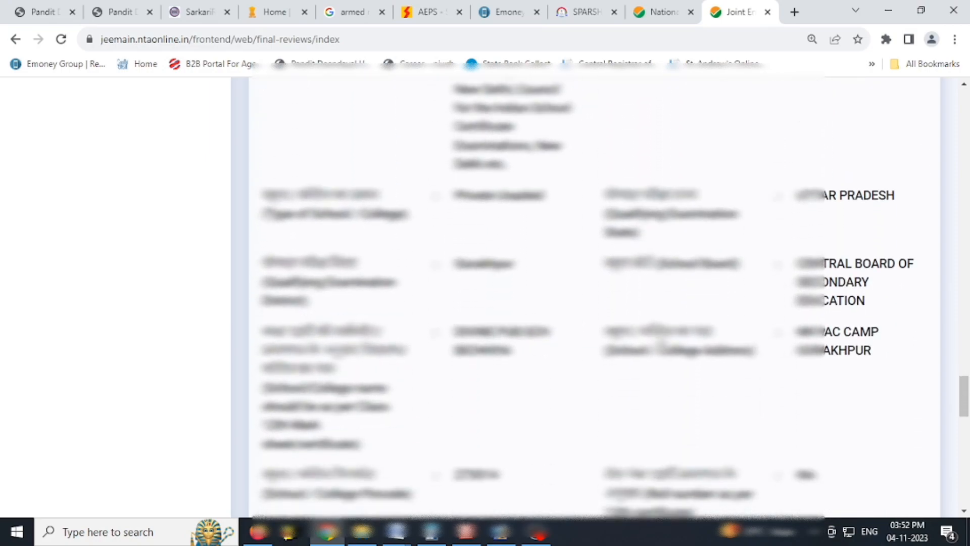
{"action": "scroll", "coordinate": [549, 334], "scroll_direction": "down", "scroll_amount": 8}
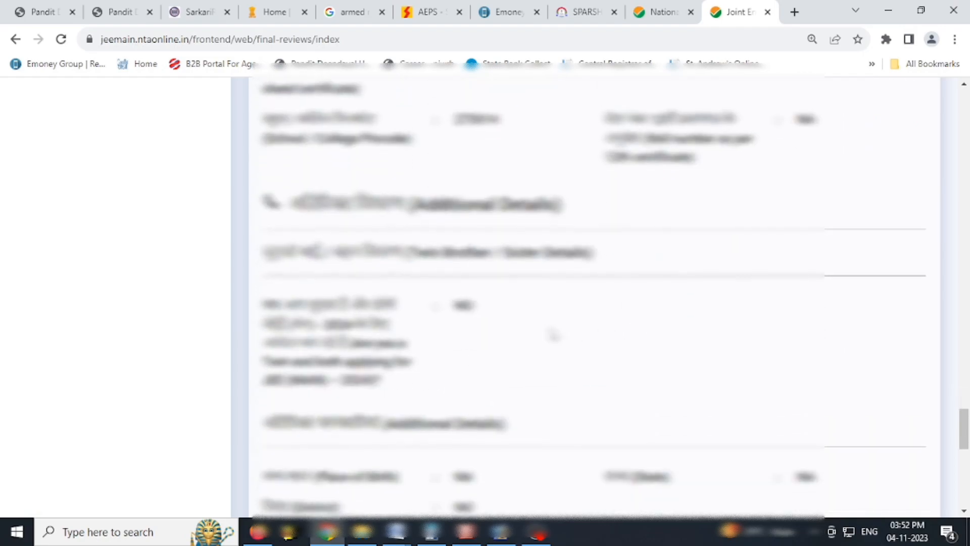
{"action": "scroll", "coordinate": [550, 338], "scroll_direction": "down", "scroll_amount": 4}
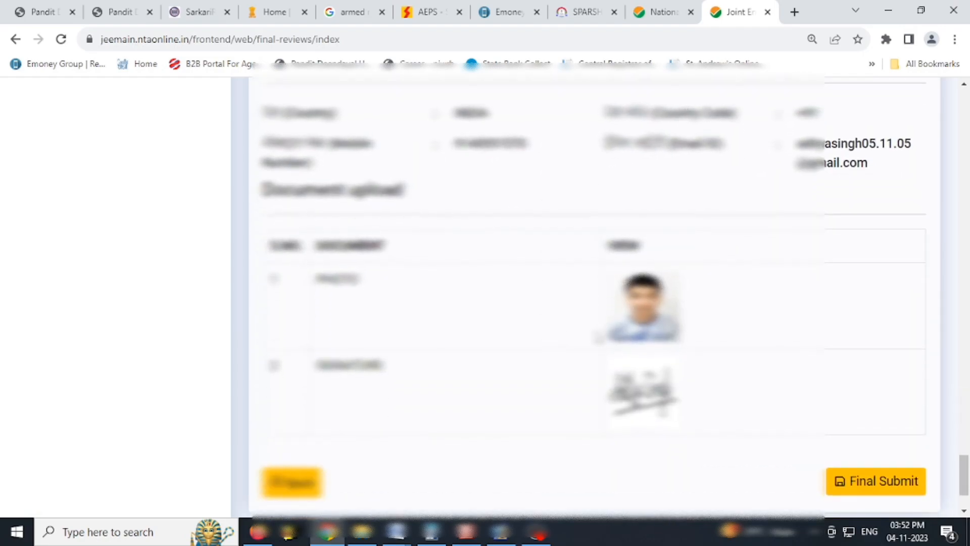
- Start final submission and tick every checklist particular, from candidate name to exam centre
{"action": "left_click", "coordinate": [870, 417]}
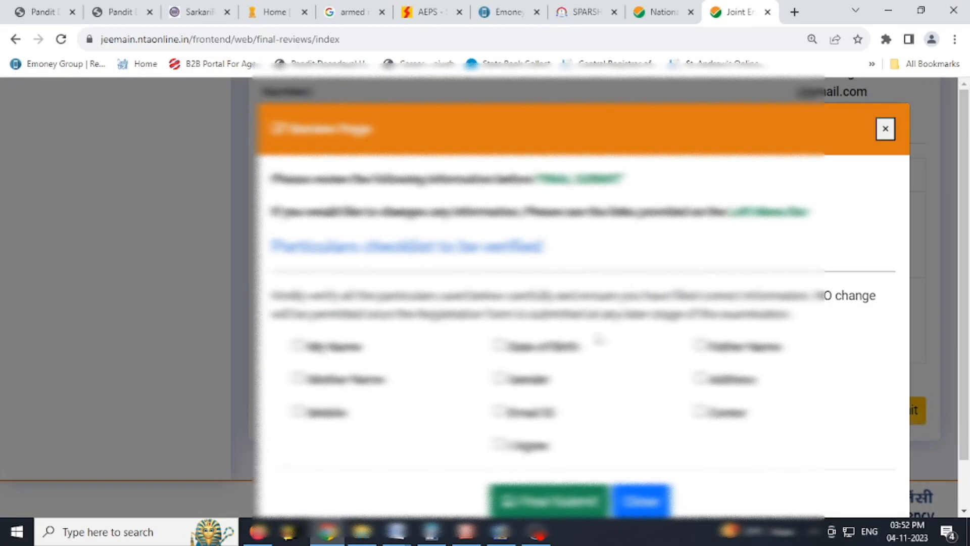
{"action": "left_click", "coordinate": [342, 348]}
{"action": "left_click", "coordinate": [339, 380]}
{"action": "left_click", "coordinate": [326, 413]}
{"action": "left_click", "coordinate": [531, 445]}
{"action": "left_click", "coordinate": [530, 413]}
{"action": "left_click", "coordinate": [544, 384]}
{"action": "left_click", "coordinate": [540, 347]}
{"action": "left_click", "coordinate": [744, 350]}
{"action": "left_click", "coordinate": [699, 379]}
{"action": "left_click", "coordinate": [699, 412]}
- Final-submit the application and dismiss the success message
{"action": "scroll", "coordinate": [628, 473], "scroll_direction": "down", "scroll_amount": 1}
{"action": "left_click", "coordinate": [556, 450]}
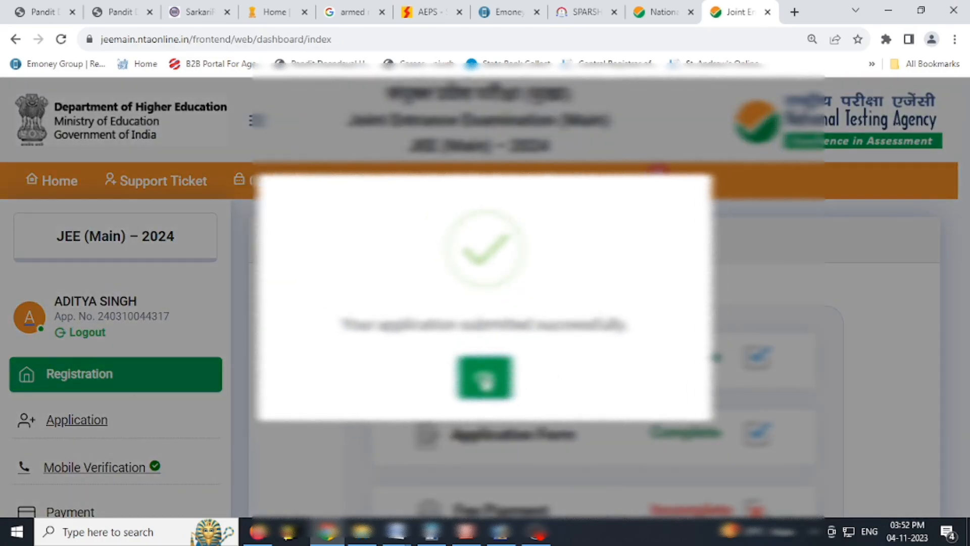
{"action": "left_click", "coordinate": [482, 377]}
- Go to fee payment, choose the bank gateway and pay the 1000 fee
{"action": "scroll", "coordinate": [555, 384], "scroll_direction": "down", "scroll_amount": 4}
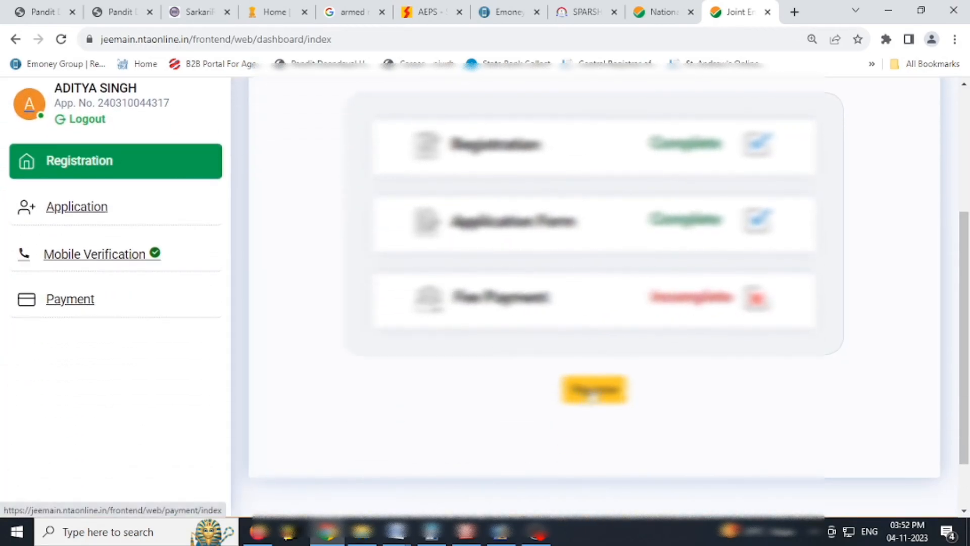
{"action": "left_click", "coordinate": [594, 396]}
{"action": "scroll", "coordinate": [594, 396], "scroll_direction": "down", "scroll_amount": 3}
{"action": "left_click", "coordinate": [594, 324]}
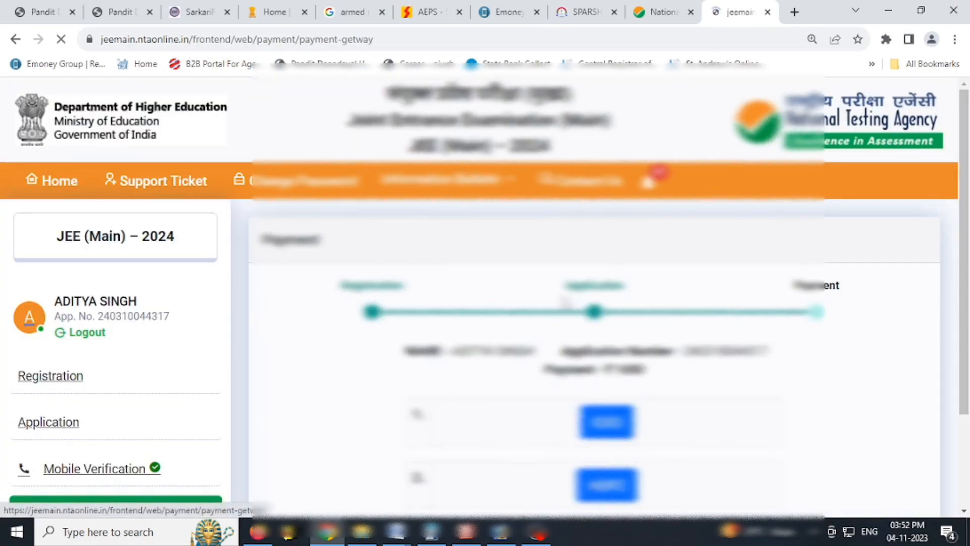
{"action": "scroll", "coordinate": [581, 323], "scroll_direction": "down", "scroll_amount": 3}
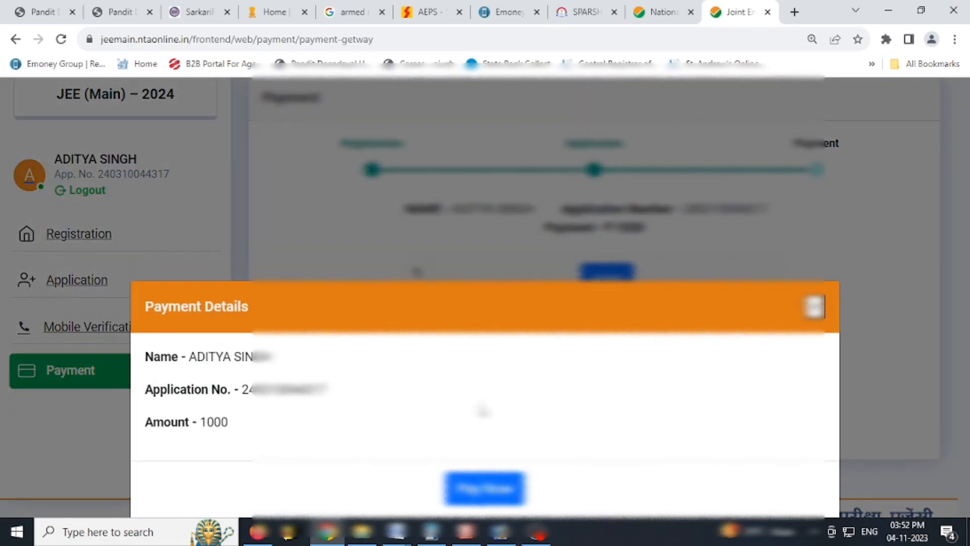
{"action": "left_click", "coordinate": [488, 486]}
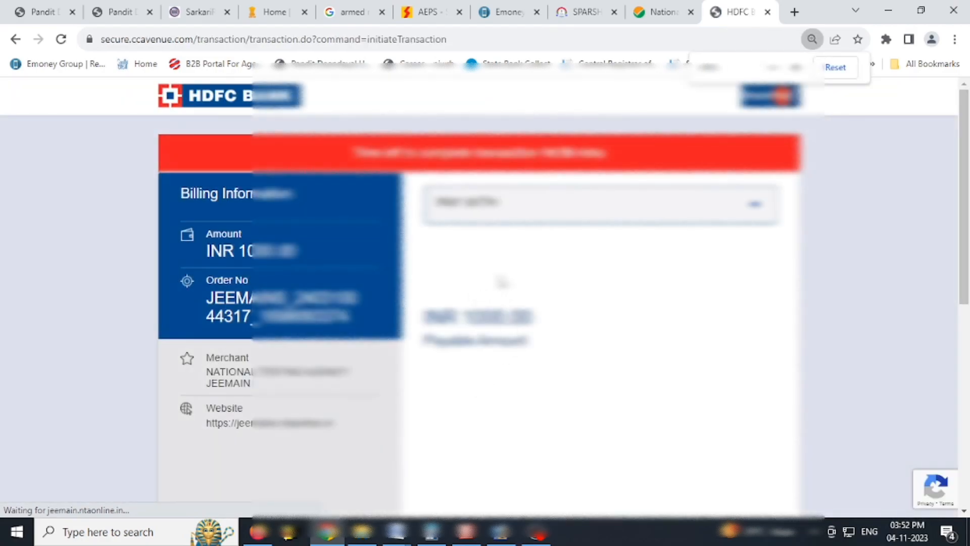
- Choose the HDFC card method, enter card number, cardholder name, expiry and CVV, and confirm payment
{"action": "left_click", "coordinate": [498, 206]}
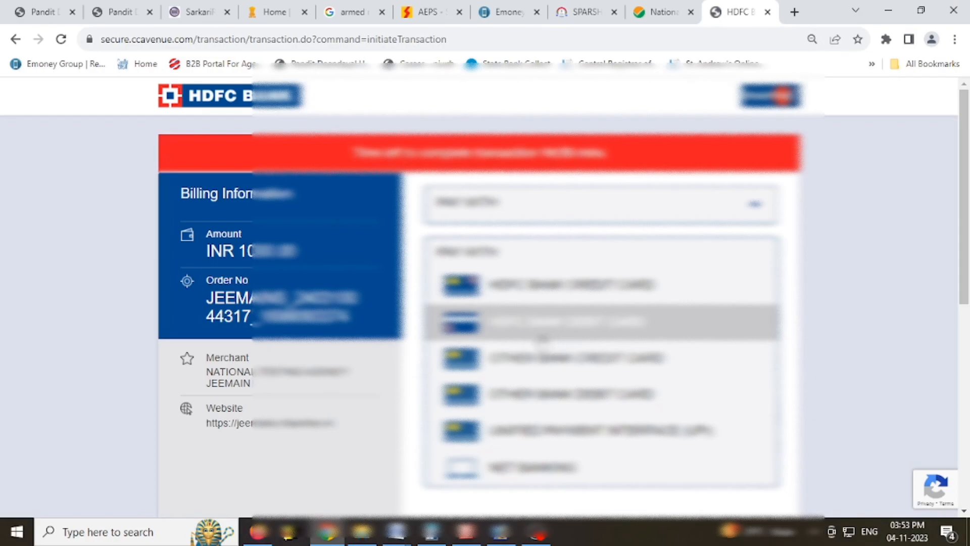
{"action": "left_click", "coordinate": [542, 336]}
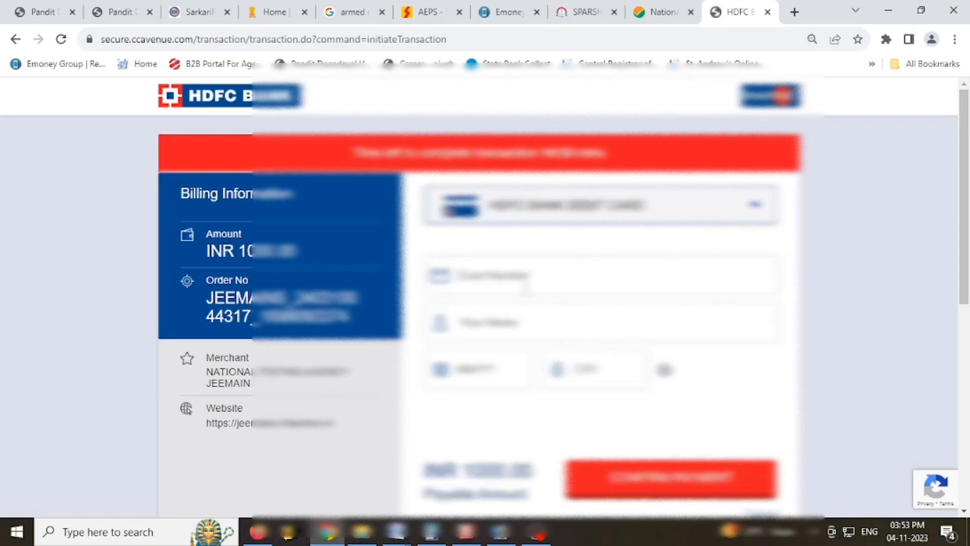
{"action": "type", "text": "************"}
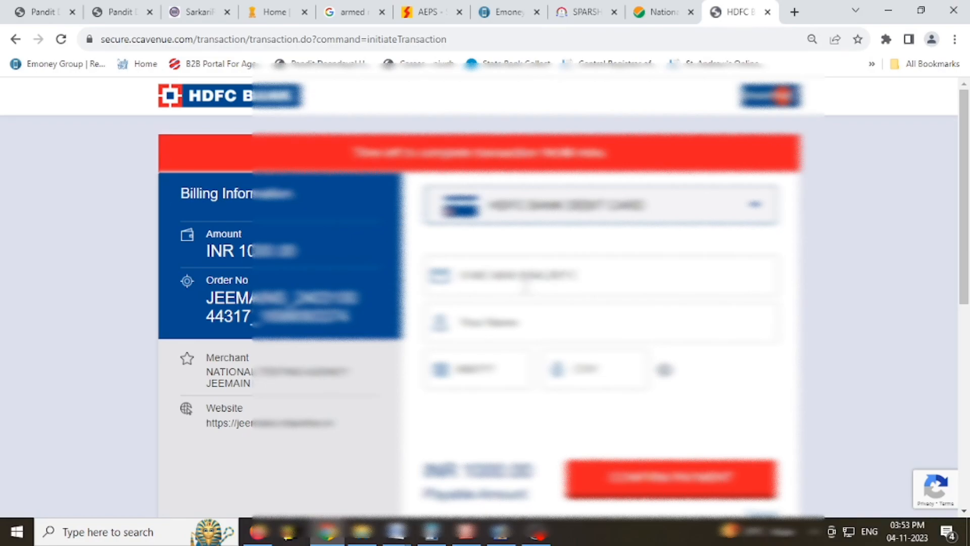
{"action": "type", "text": "**"}
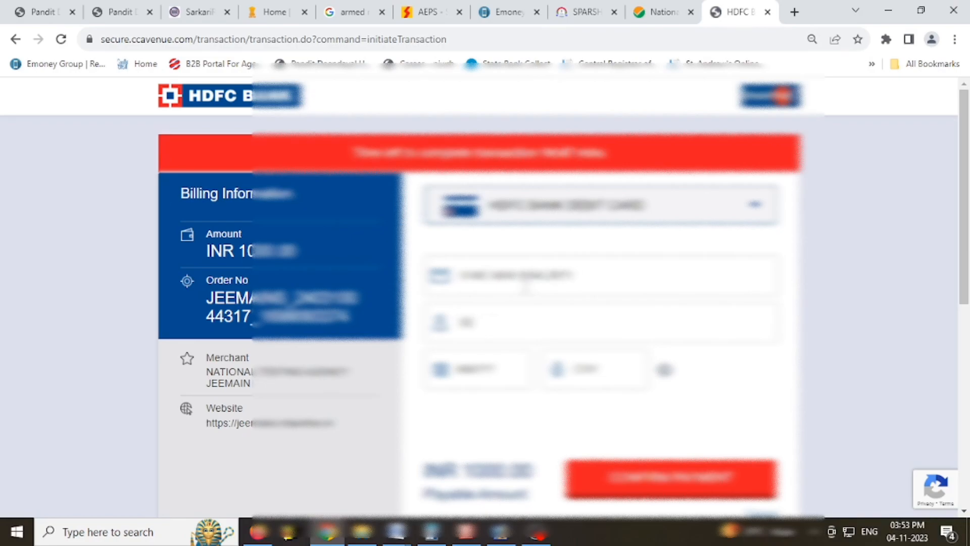
{"action": "key", "text": "BackSpace"}
{"action": "key", "text": "BackSpace"}
{"action": "type", "text": "***********"}
{"action": "key", "text": "Tab"}
{"action": "type", "text": "****"}
{"action": "key", "text": "Tab"}
{"action": "type", "text": "*"}
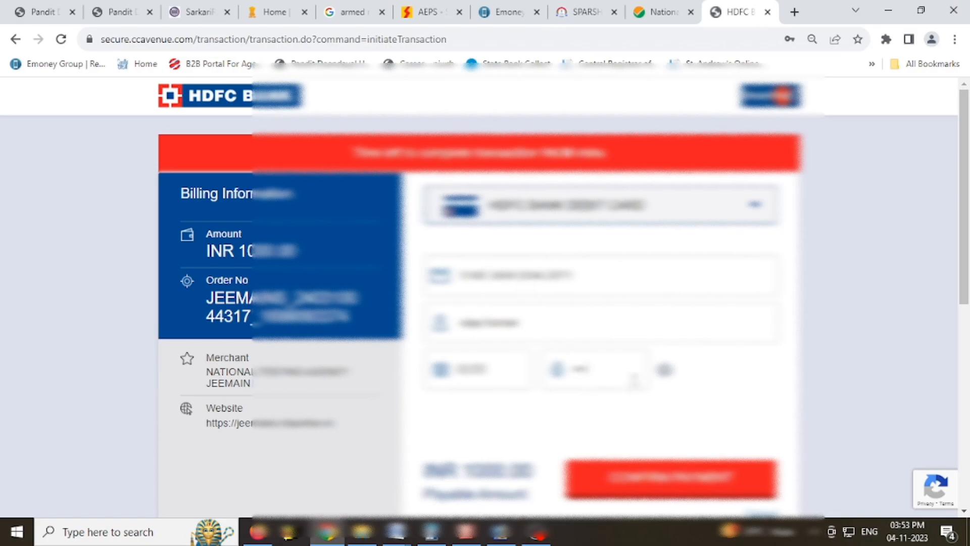
{"action": "left_click", "coordinate": [661, 485]}
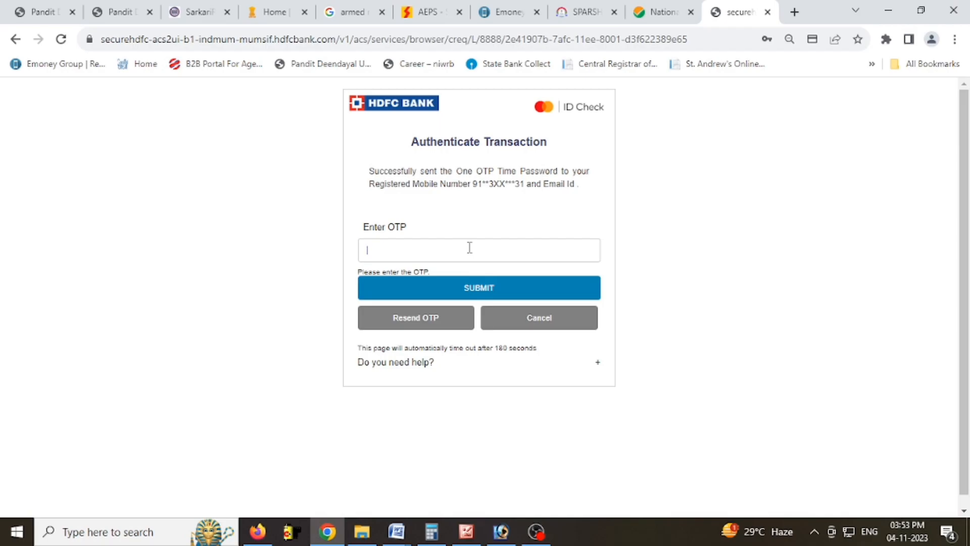
- Enter the six-digit HDFC Bank OTP and submit it to authenticate the payment
{"action": "type", "text": "••••••"}
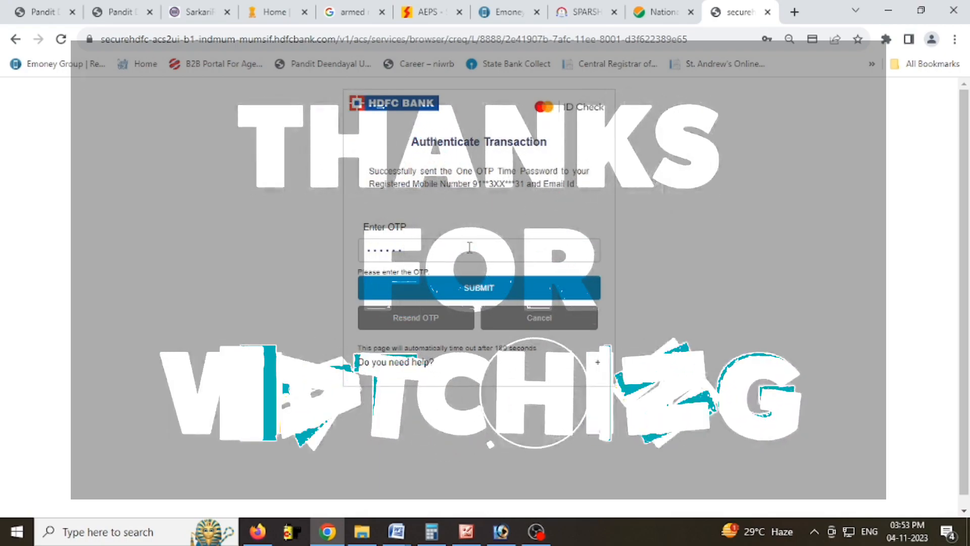
{"action": "left_click", "coordinate": [470, 286]}
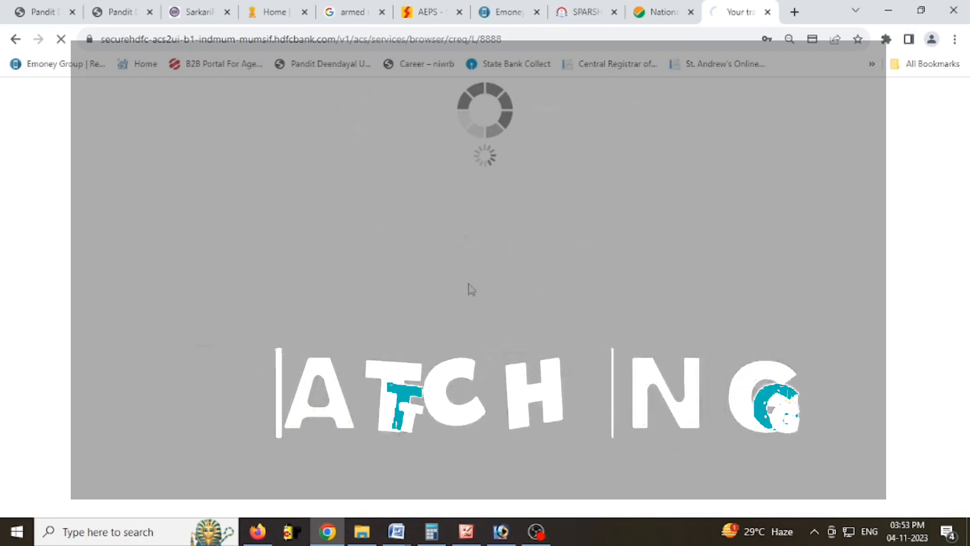